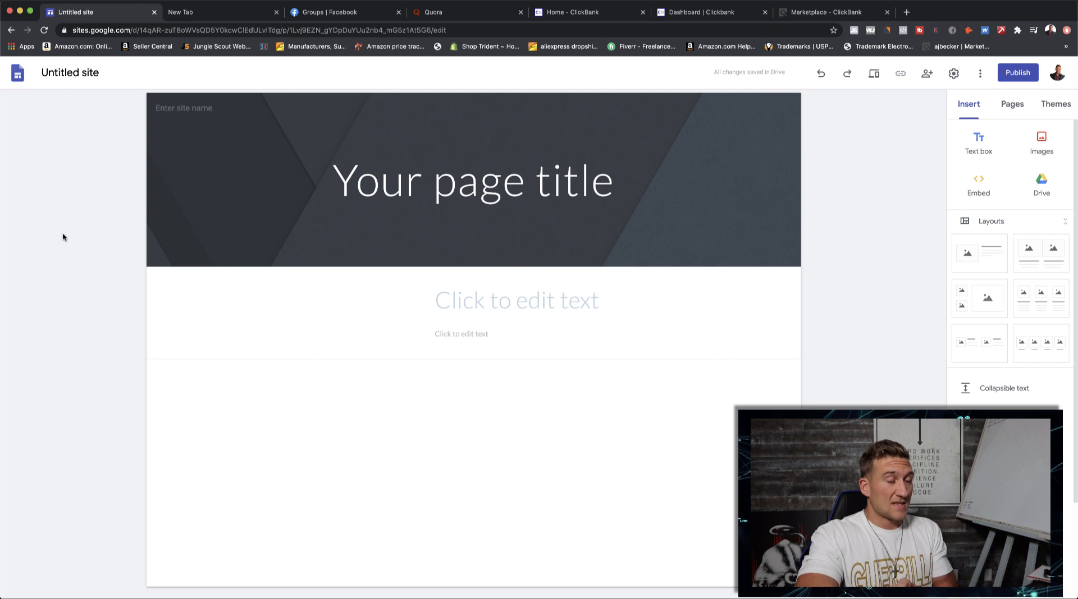
- Search Google for "best keto diet" in the blank browser tab and open the Healthline keto meal plan article
mouse_move(186, 218)
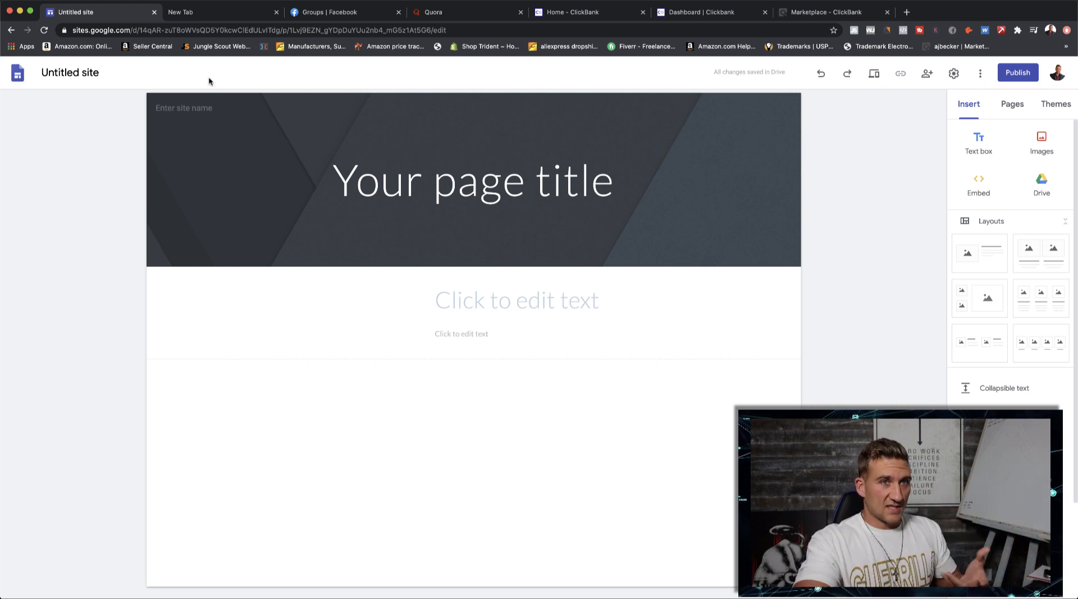
left_click(211, 17)
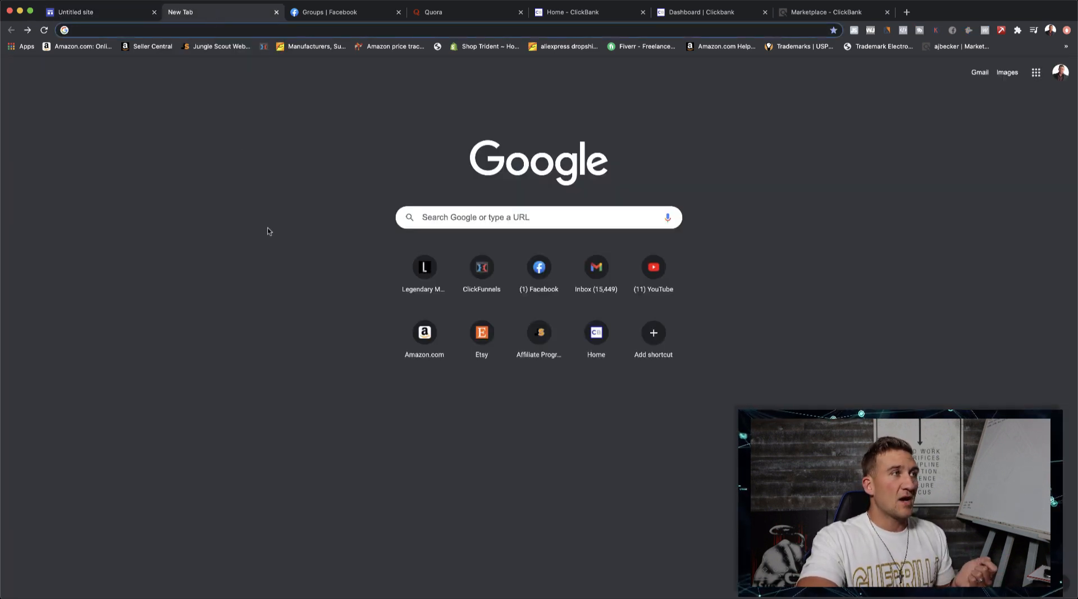
left_click(436, 220)
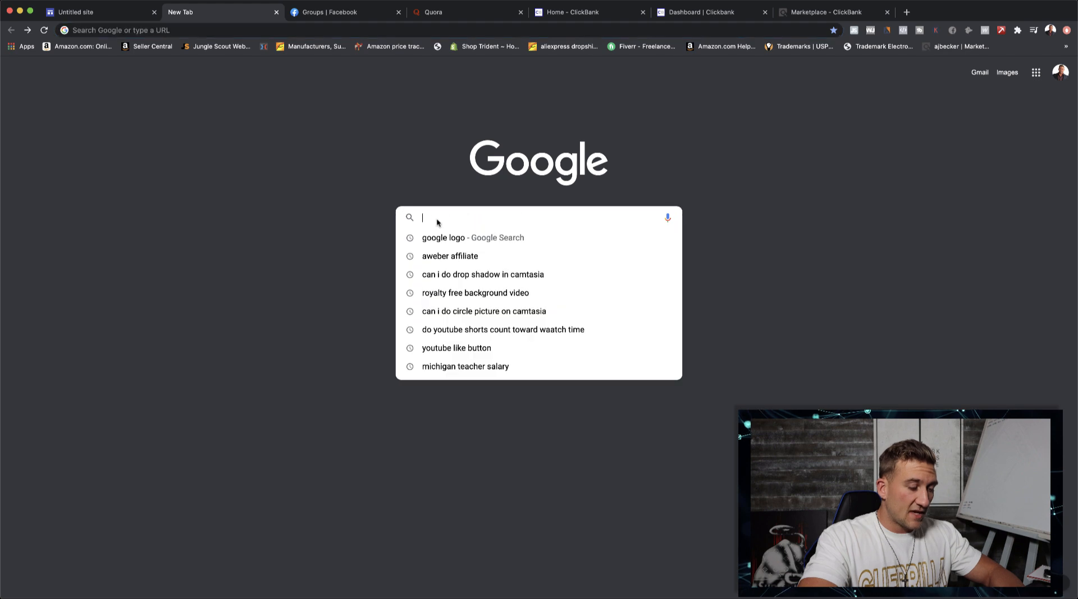
type("best")
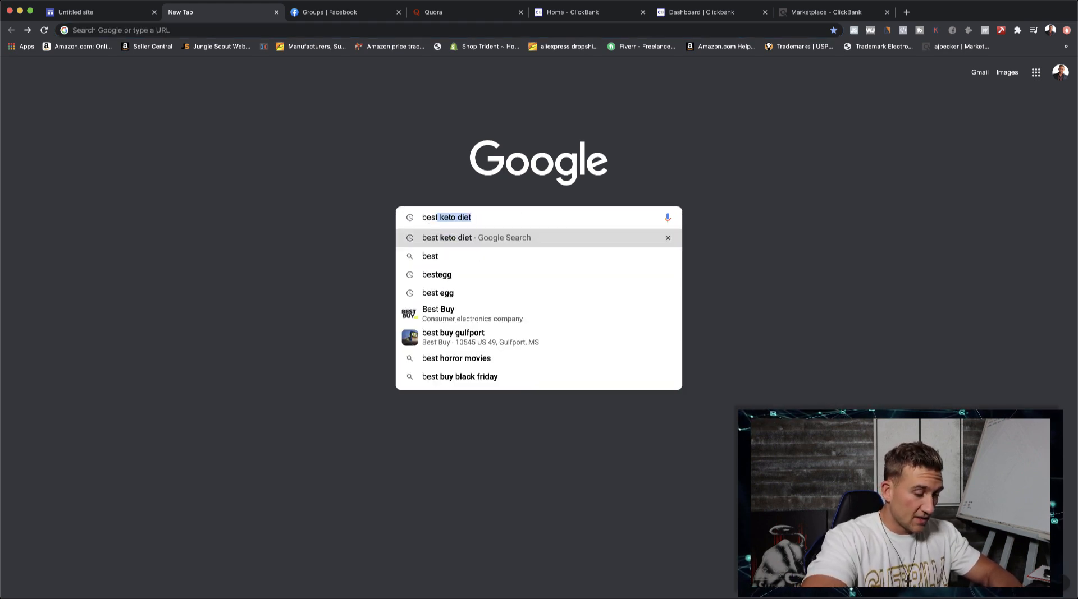
type(" keto diet")
key("Return")
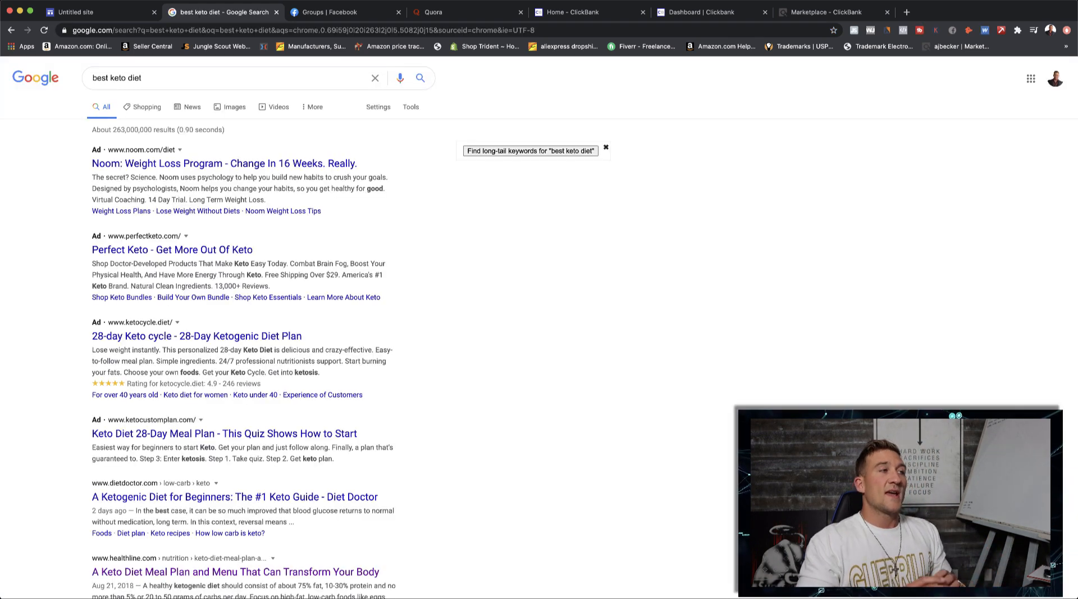
scroll(212, 472, "down", 3)
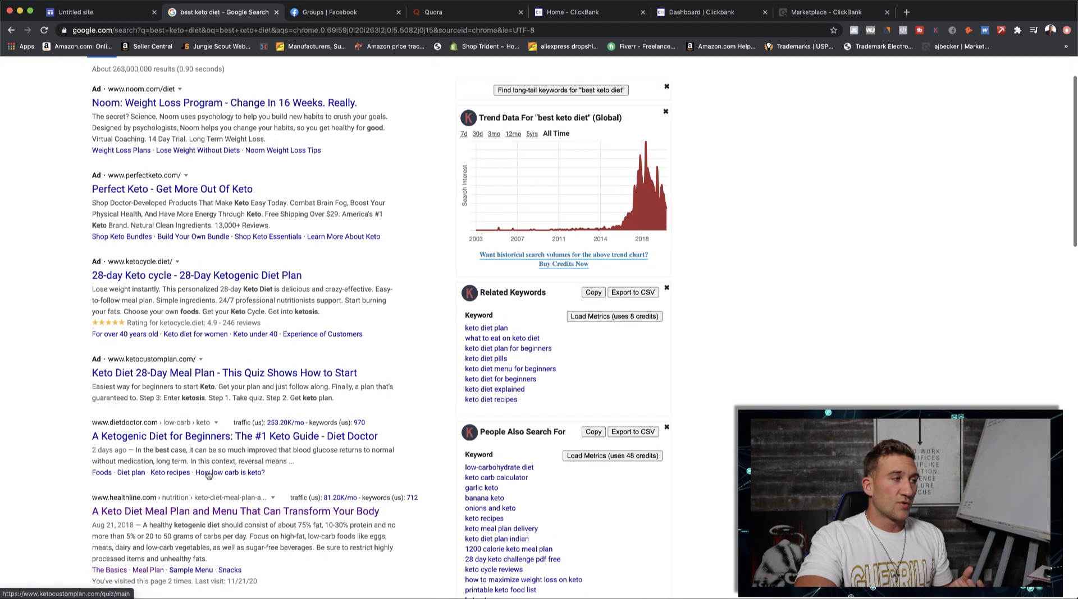
left_click(178, 503)
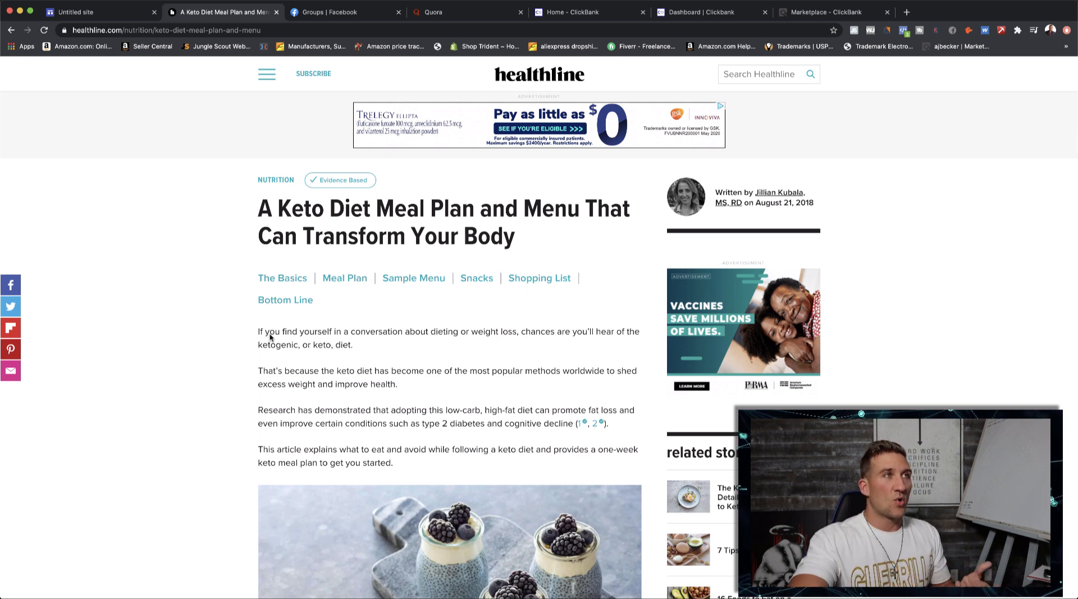
- Open fiverr.com in a new browser tab and search its services for "copywriting" to look over the offers
left_click(906, 12)
type("fiverr.c")
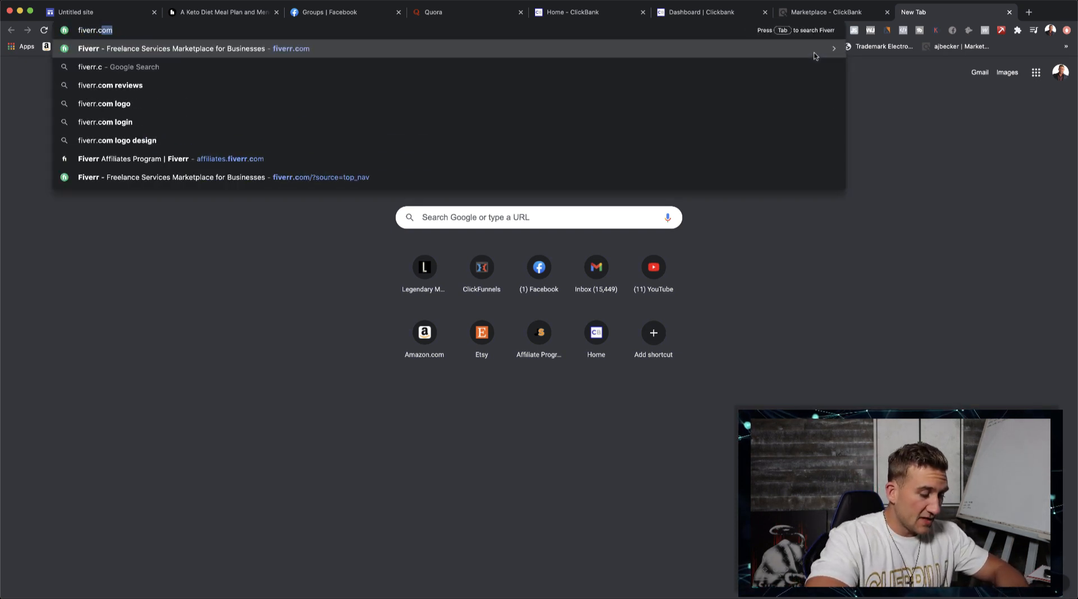
key("Return")
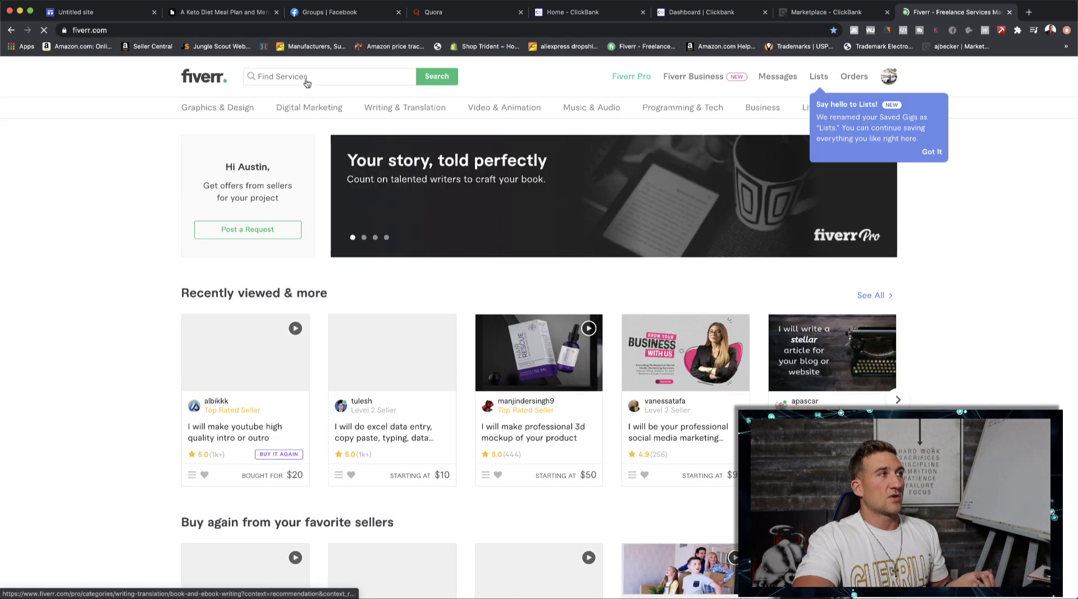
left_click(307, 75)
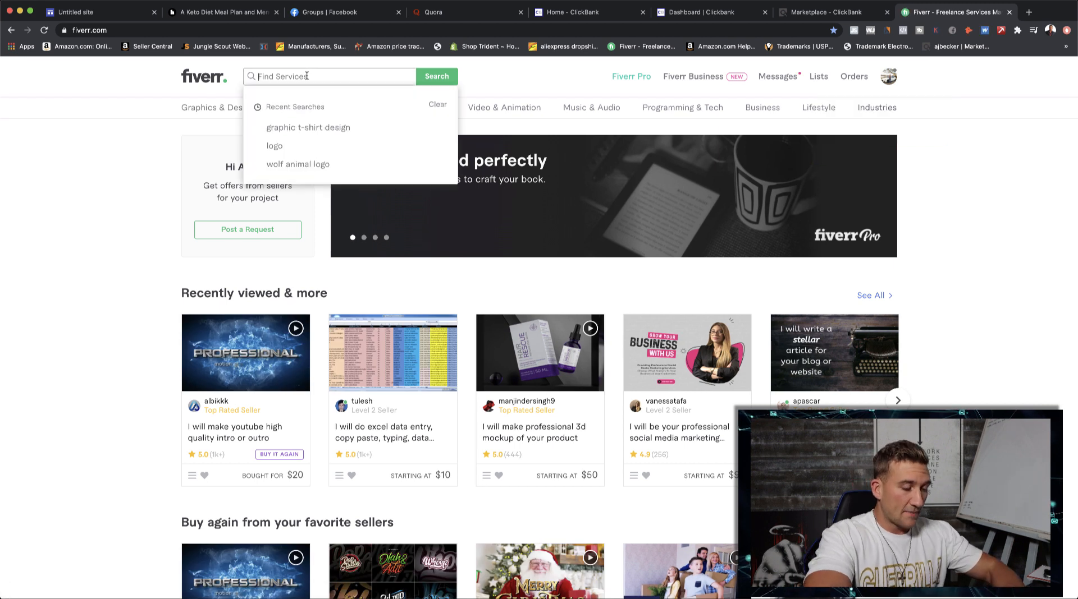
type("copywriting s")
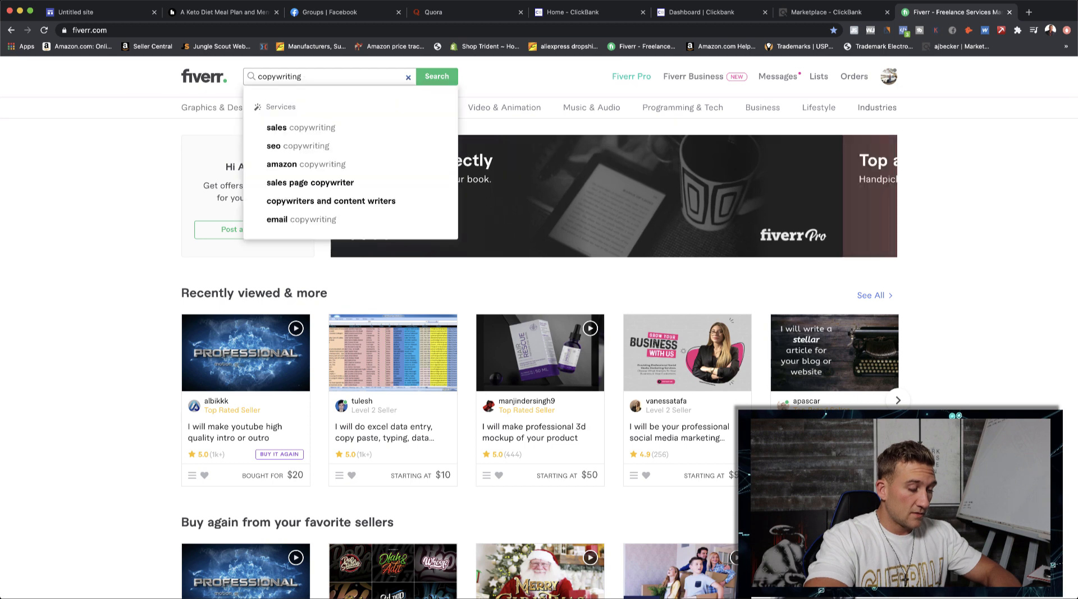
key("BackSpace")
key("Return")
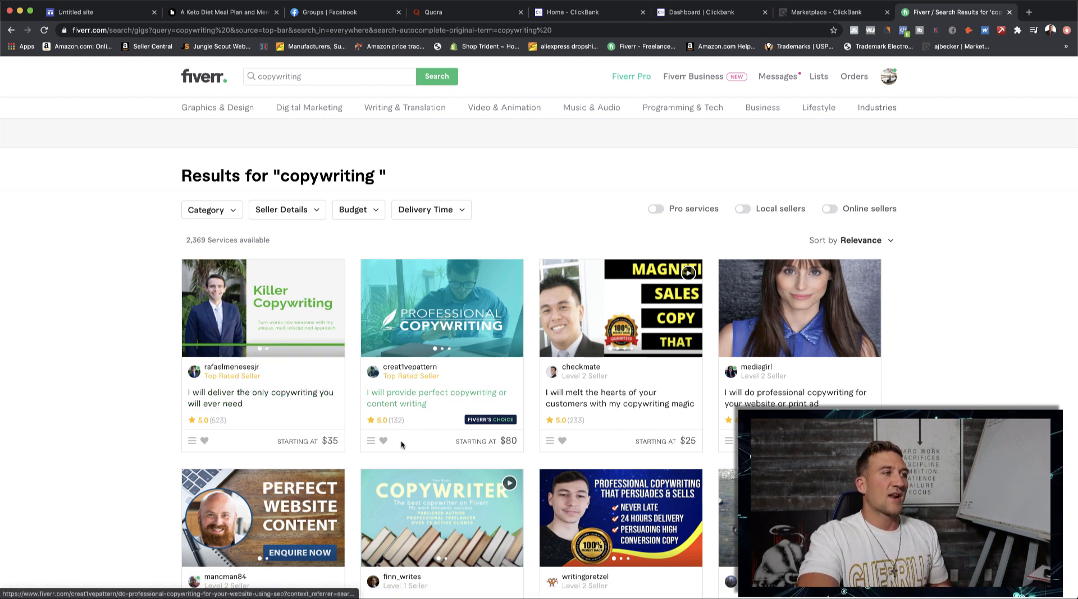
scroll(392, 440, "down", 1)
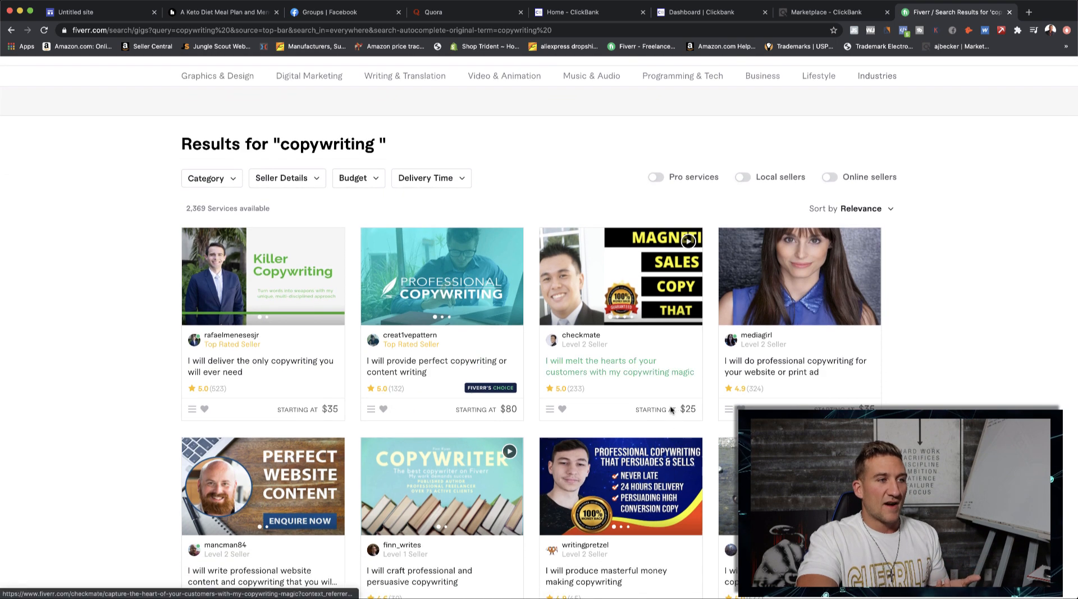
- Copy "Keto Diet Meal Plan" from the Healthline article's headline and replace the Google Sites page title with it
left_click(214, 13)
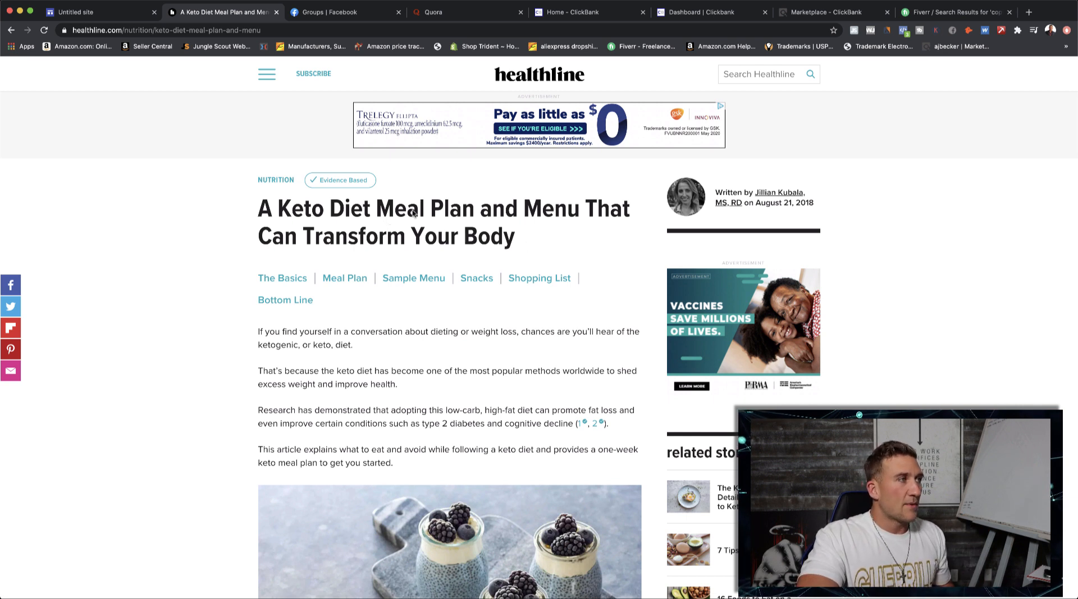
left_click_drag(475, 212, 273, 212)
key("super+c")
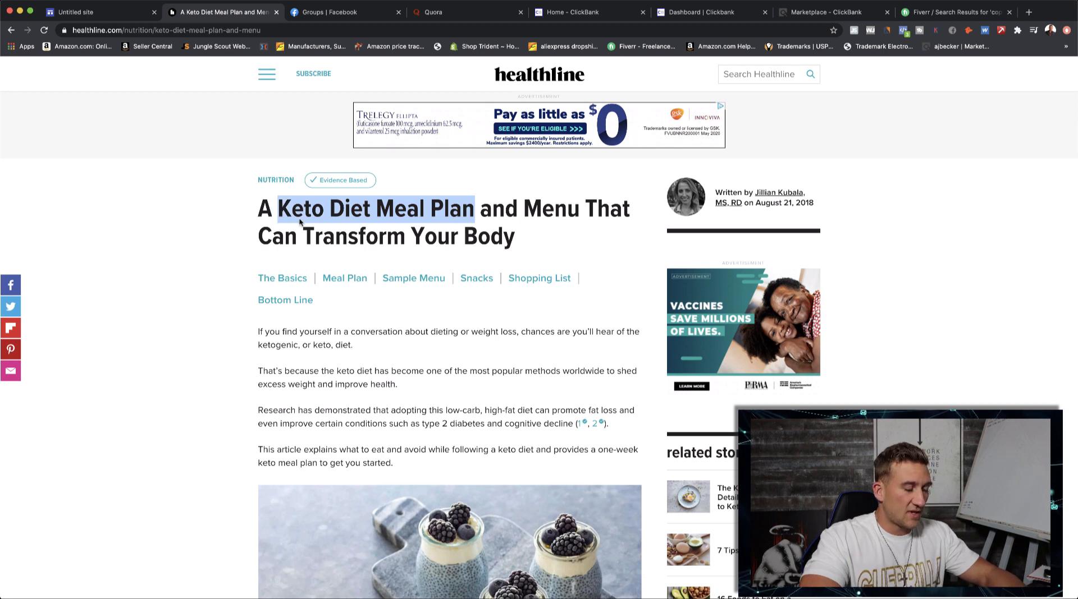
left_click(86, 13)
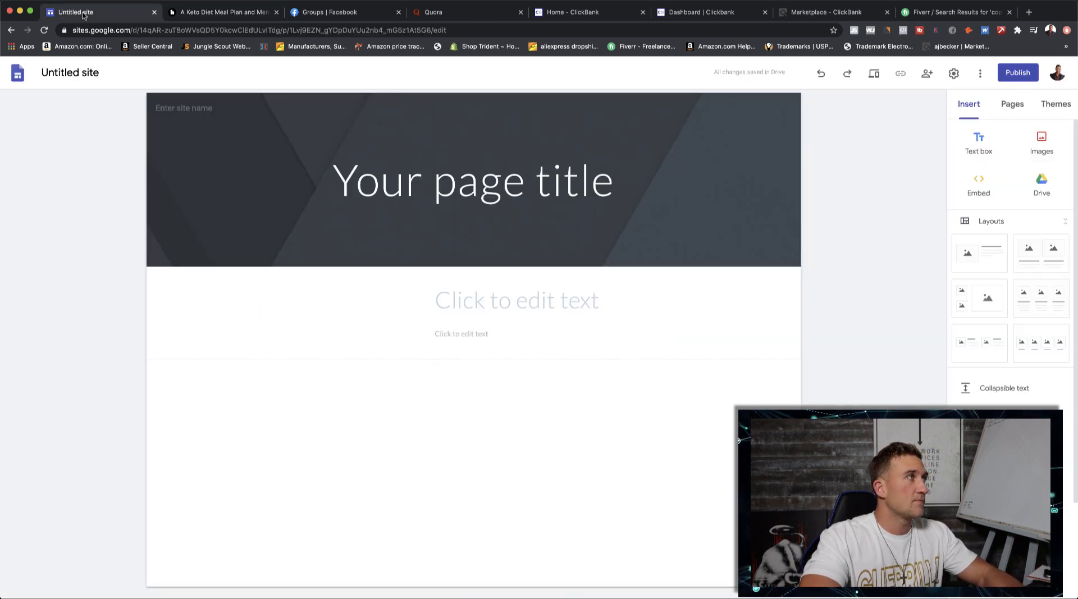
left_click(497, 190)
triple_click(497, 191)
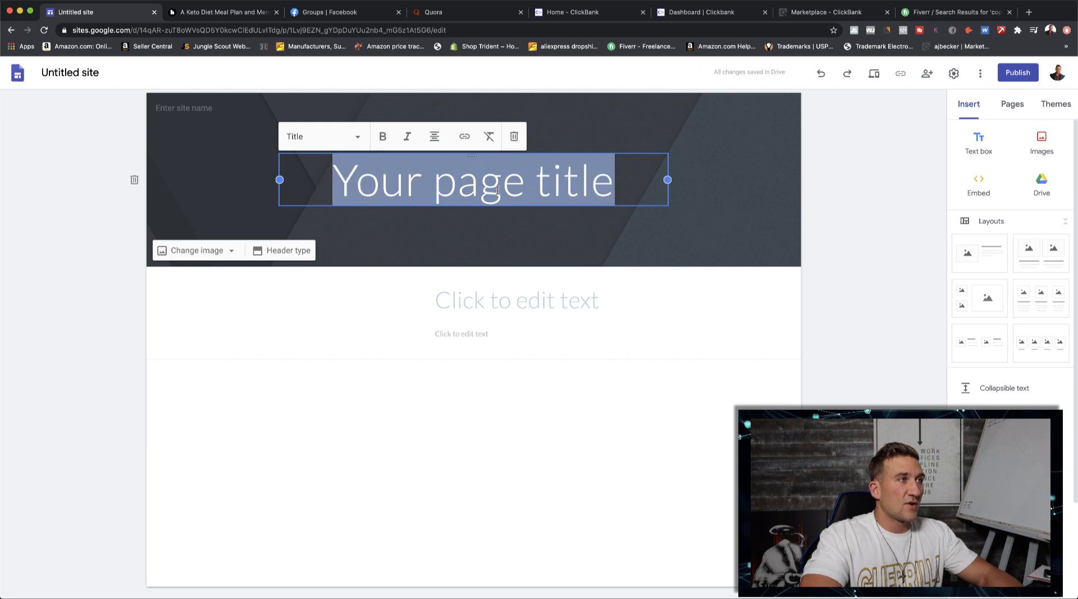
key("super+v")
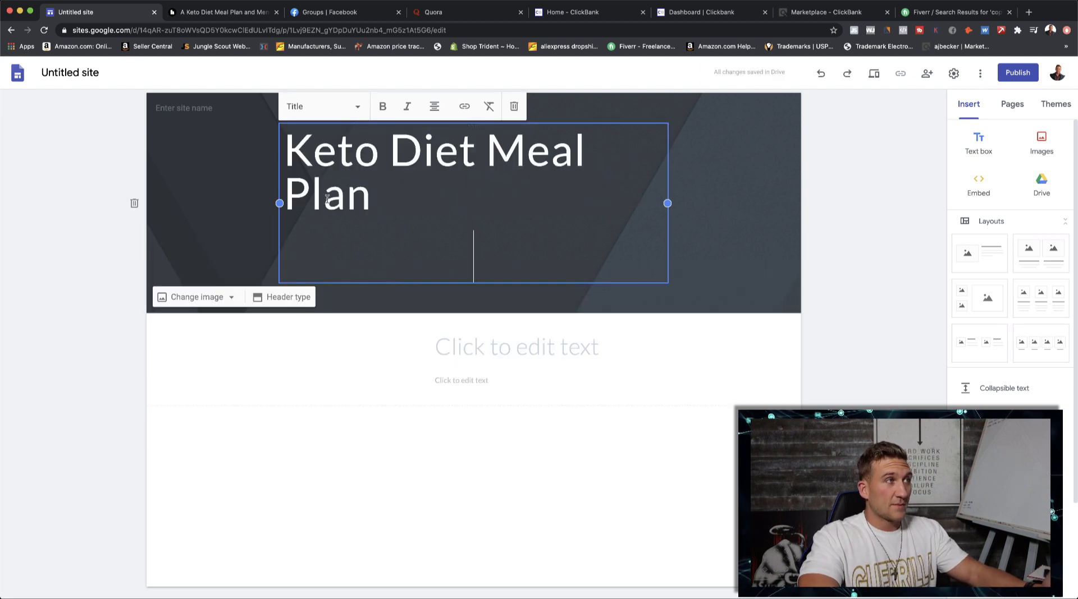
- Widen the page title's text box so the title fits on one line and remove the blank line beneath it
left_click_drag(279, 203, 229, 202)
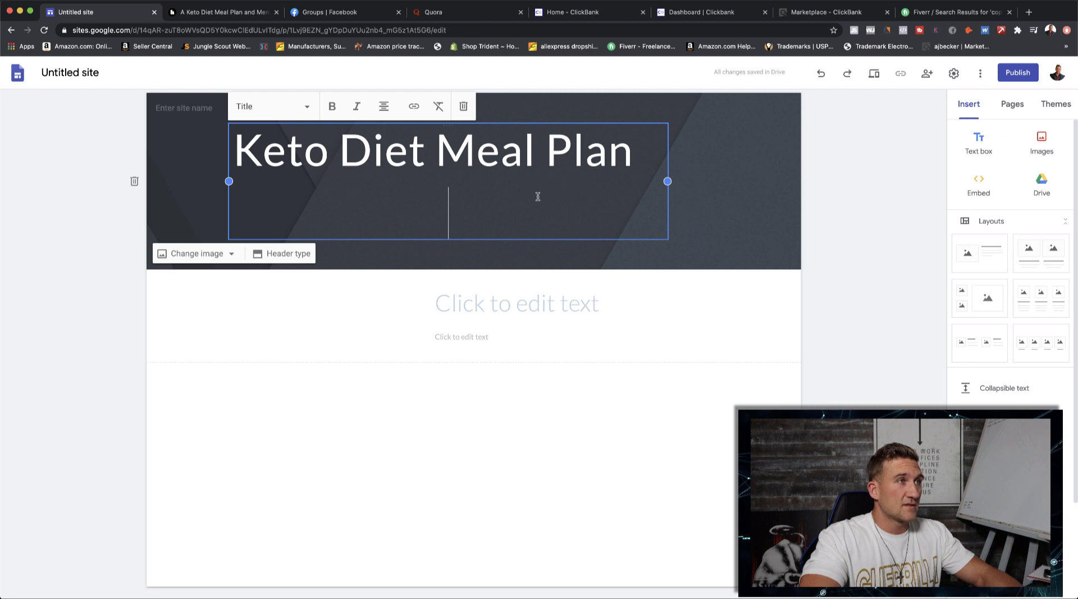
key("super+shift+l")
key("BackSpace")
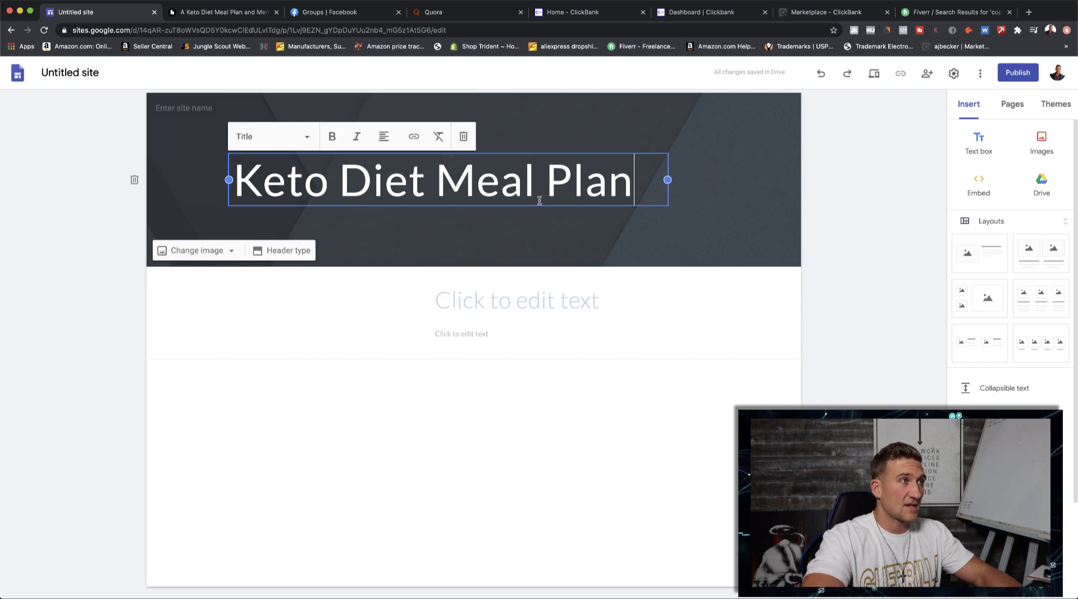
- Center-align the "Keto Diet Meal Plan" title within its text box
left_click_drag(669, 179, 647, 180)
left_click(854, 180)
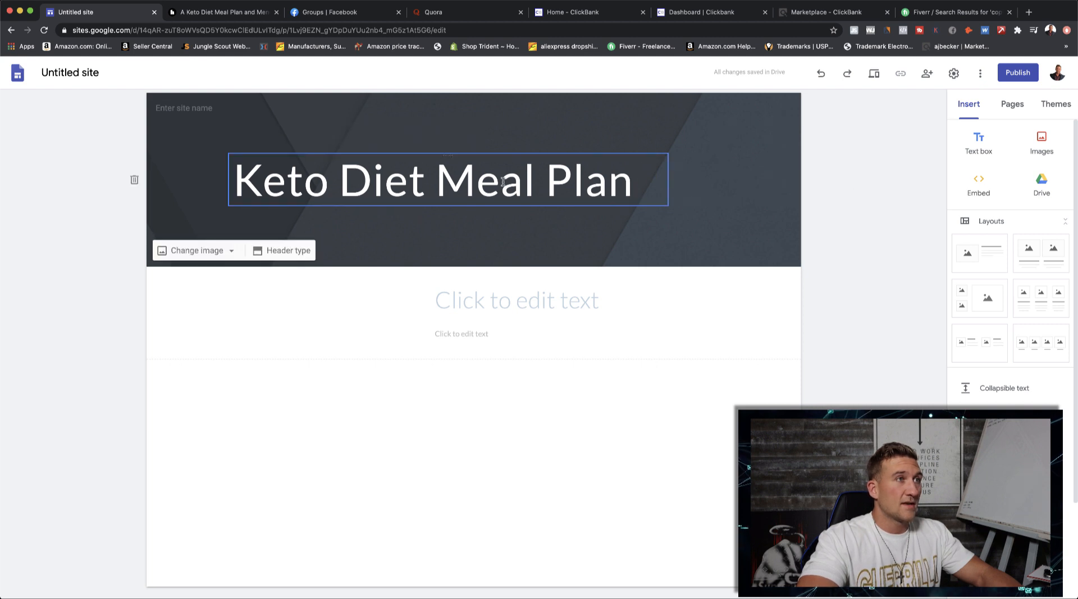
left_click_drag(504, 181, 526, 181)
left_click(643, 171)
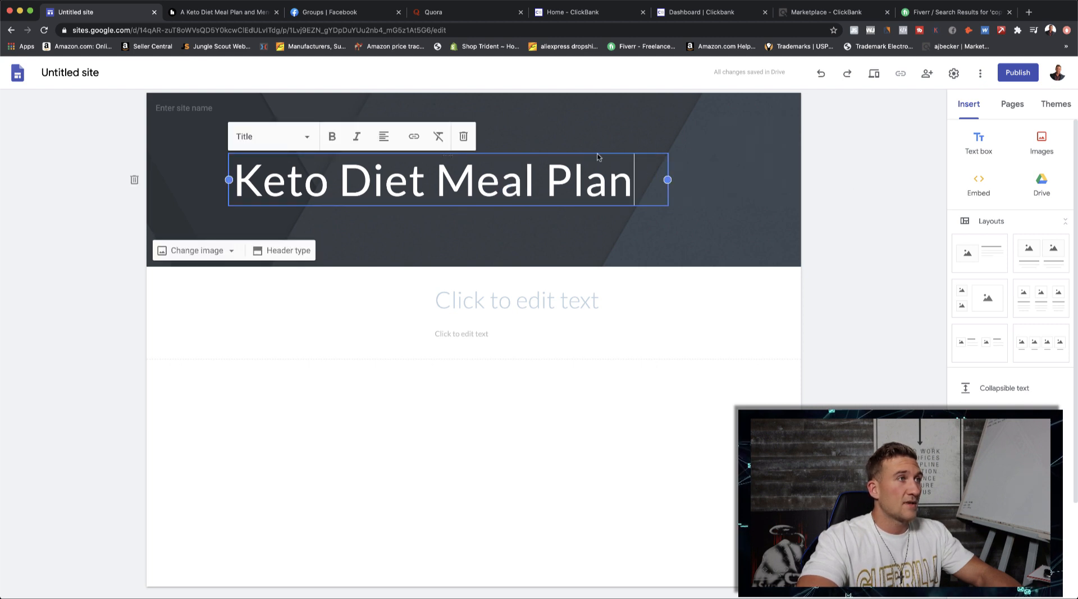
left_click(376, 139)
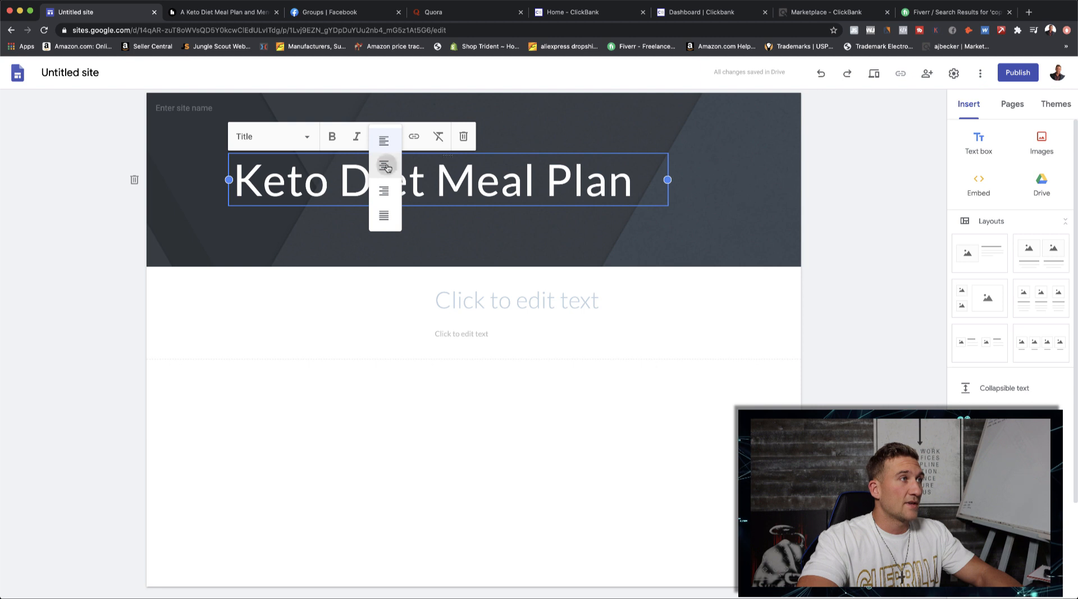
left_click(383, 163)
left_click(843, 202)
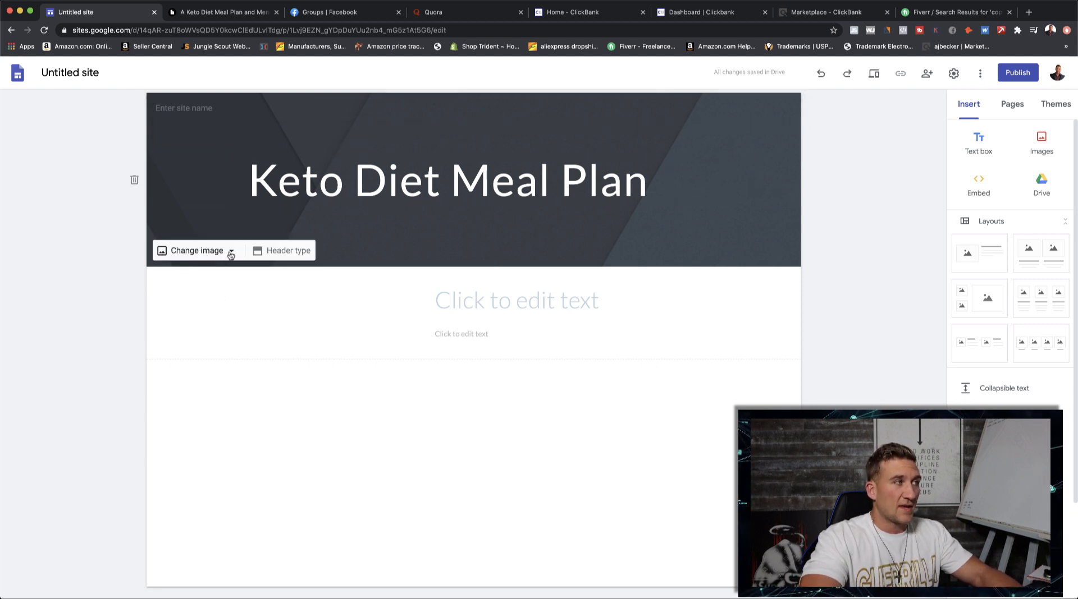
- Try the Title only, Large banner and Cover header types on the page header and return it to Banner
left_click(230, 252)
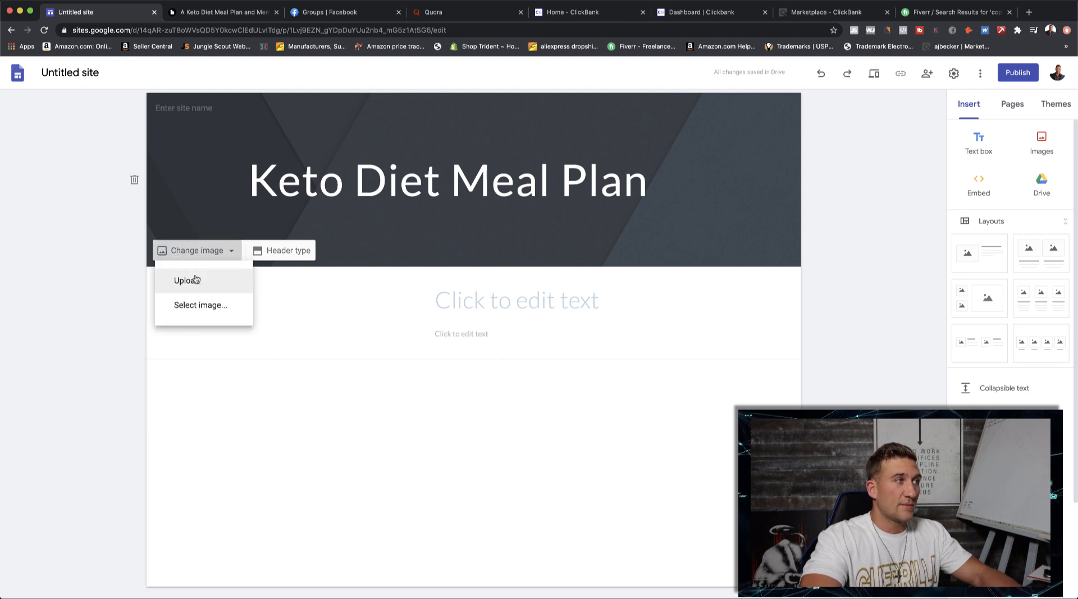
left_click(767, 238)
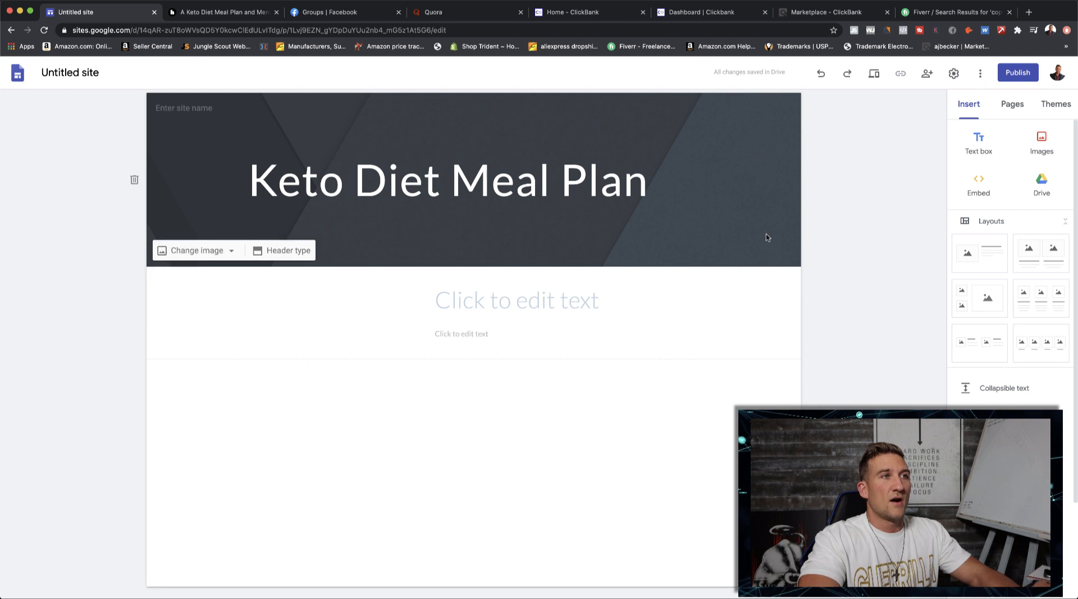
left_click(278, 250)
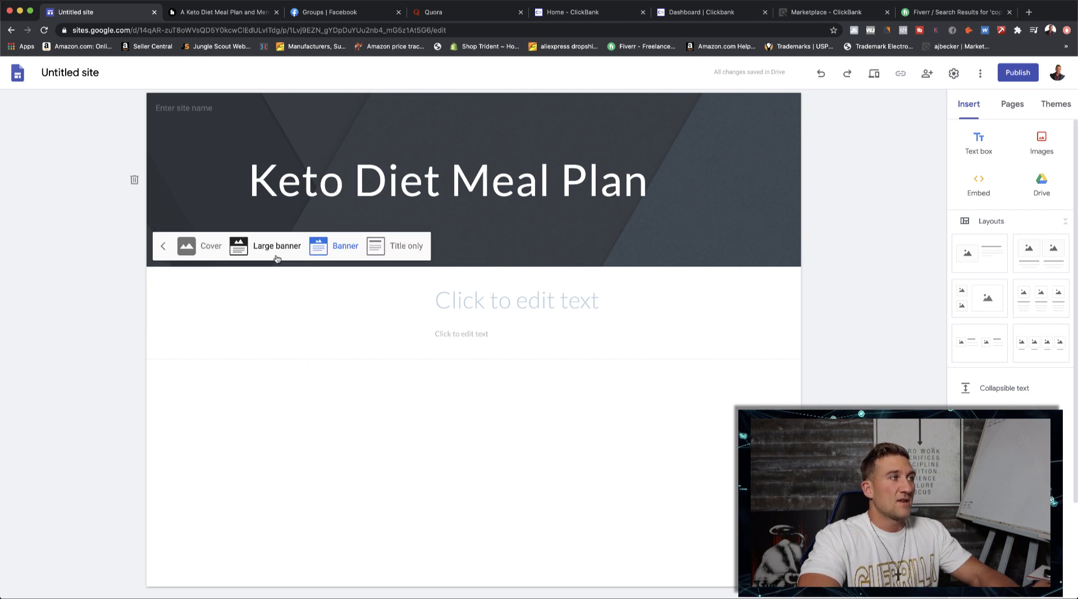
left_click(396, 249)
left_click(324, 183)
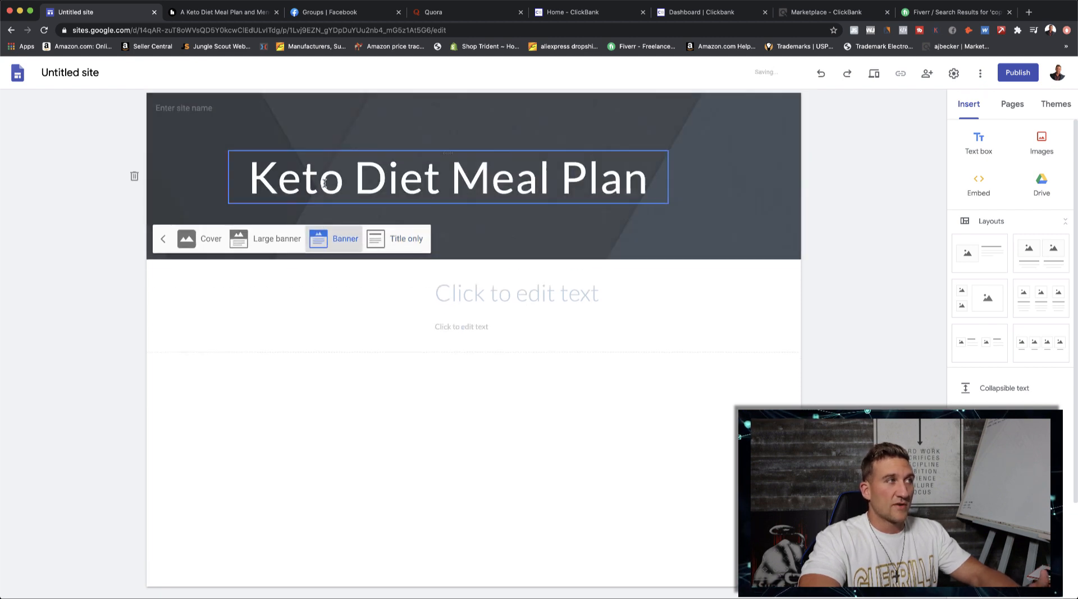
left_click(258, 242)
left_click(188, 343)
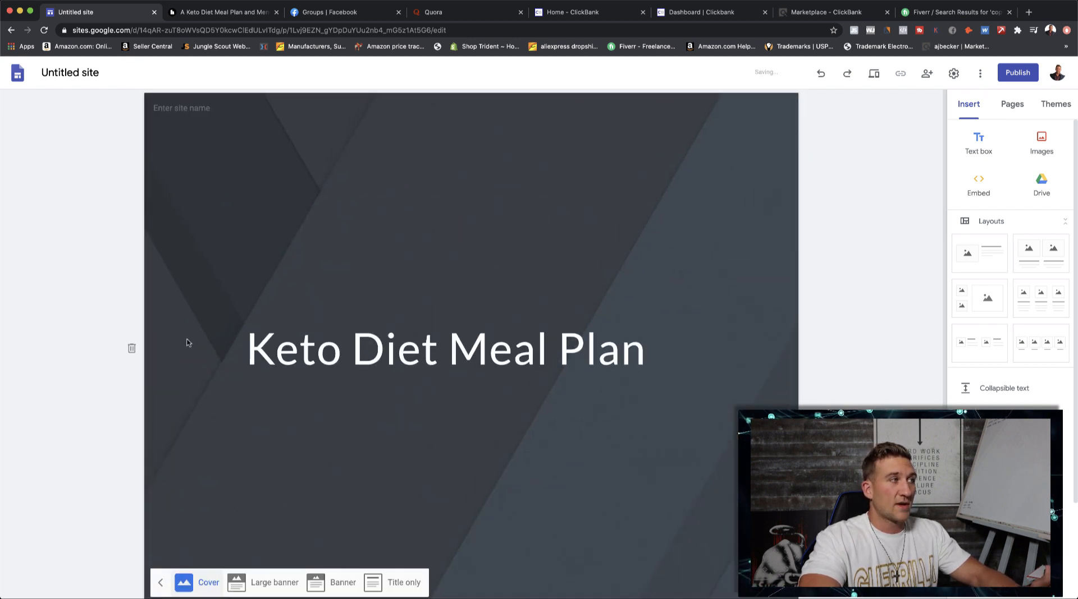
scroll(278, 378, "down", 3)
left_click(337, 400)
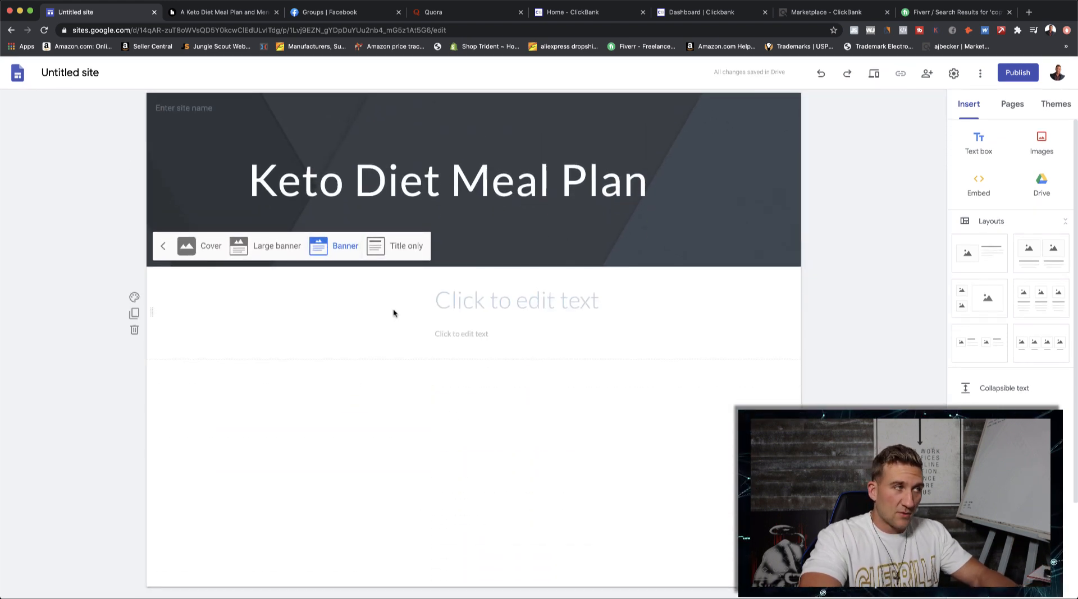
- Delete the placeholder text section below the header and insert the layout with a single image beside a text block
left_click(393, 292)
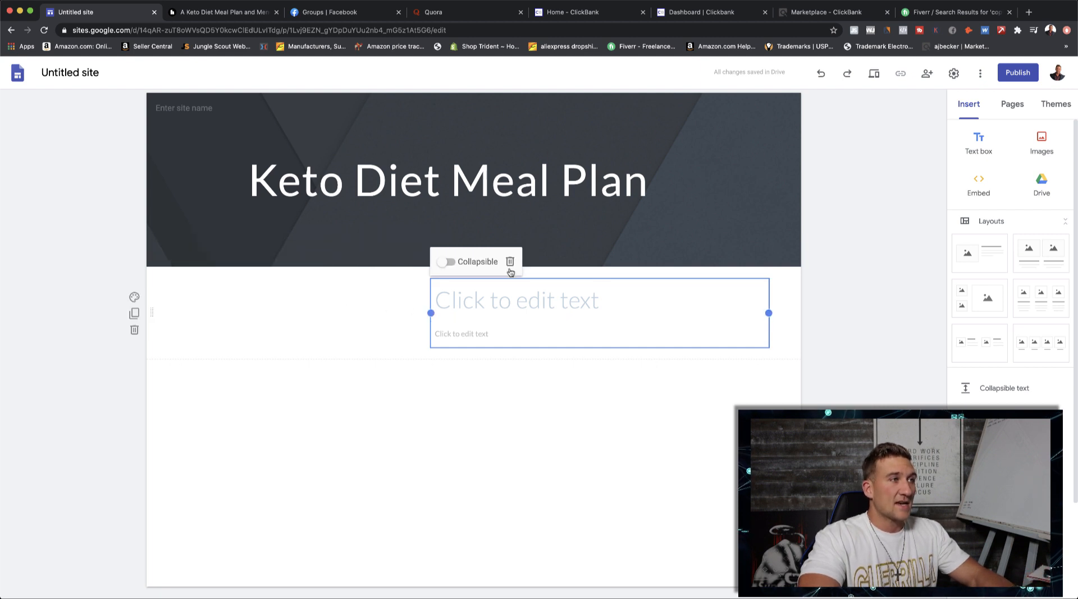
left_click(482, 355)
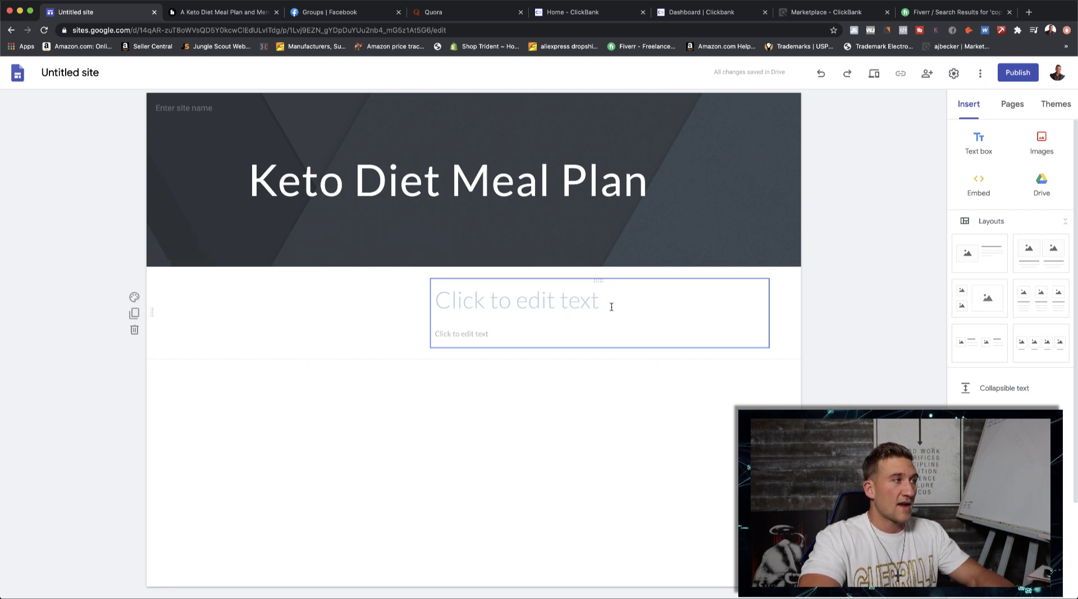
left_click(134, 330)
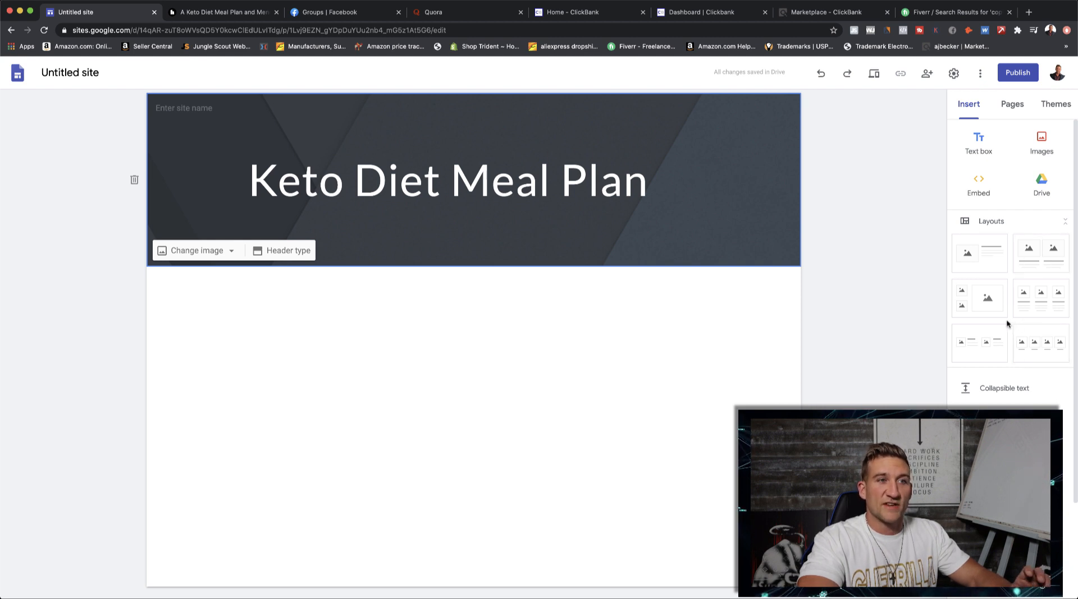
left_click_drag(990, 251, 445, 368)
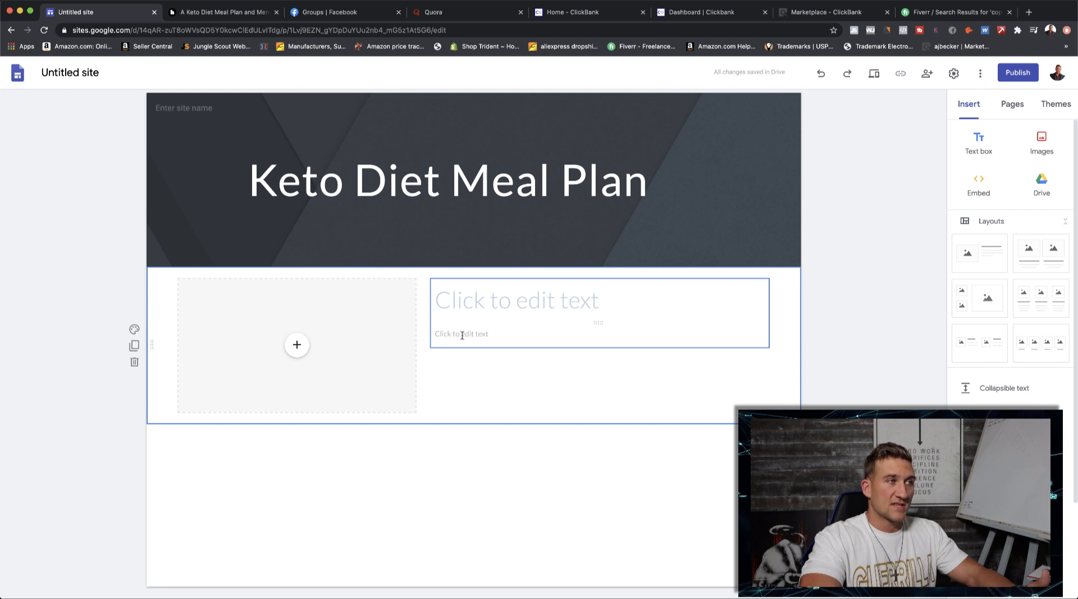
left_click_drag(599, 323, 599, 329)
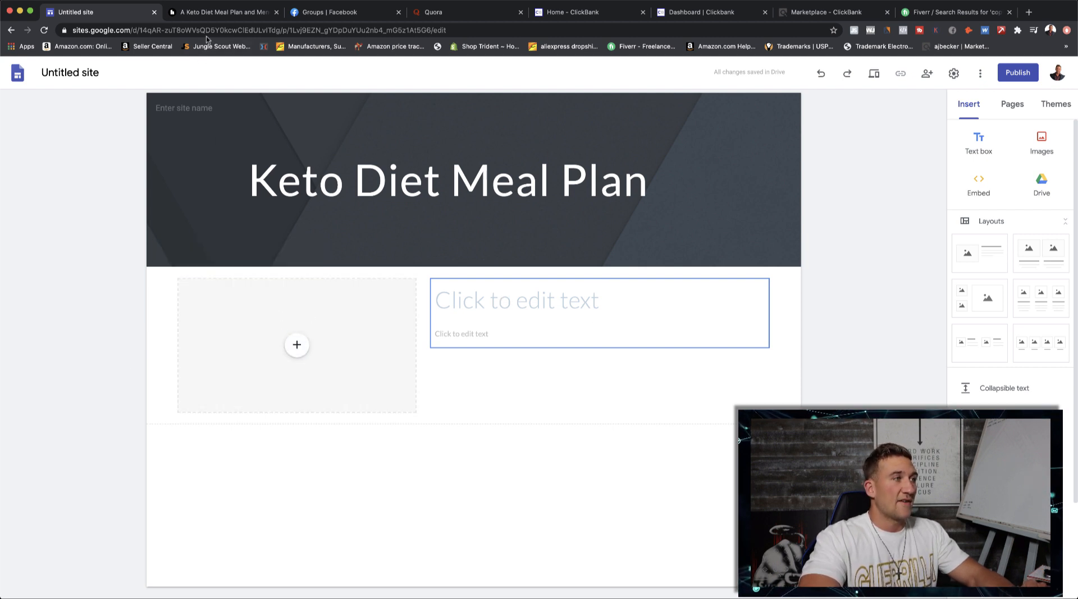
- Copy the "Ketogenic Diet Basics" heading from the Healthline article into the title placeholder beside the image placeholder on the site
left_click(220, 15)
scroll(336, 285, "down", 4)
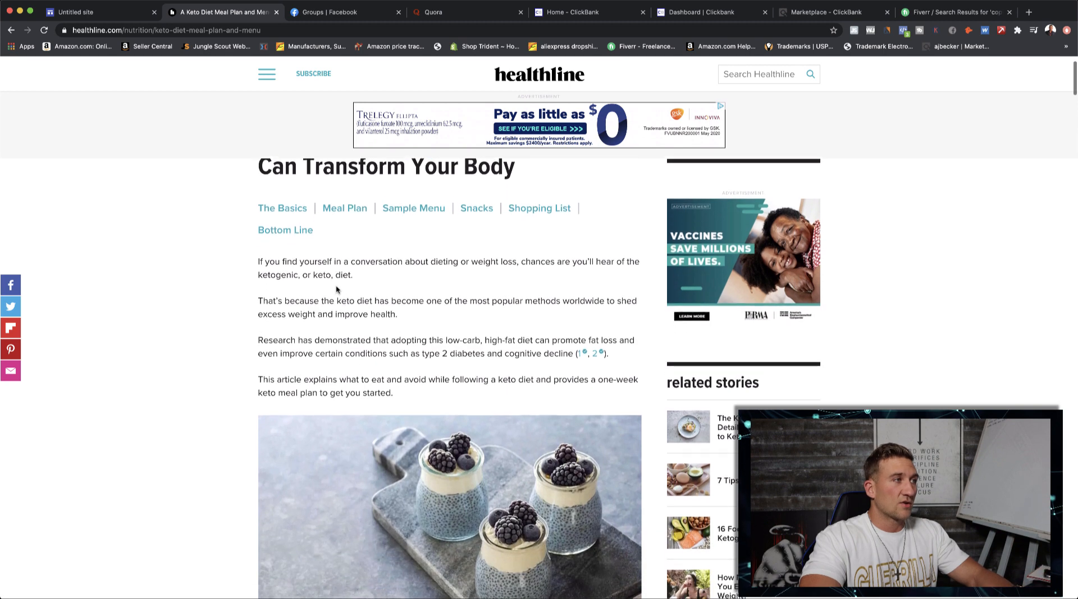
scroll(335, 277, "up", 4)
scroll(342, 303, "down", 8)
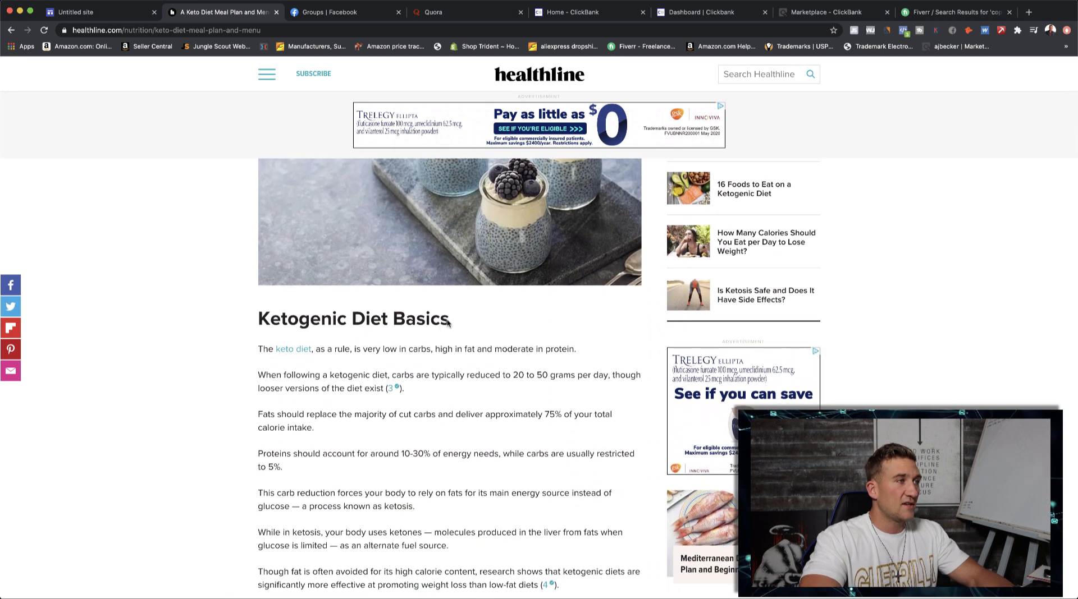
left_click_drag(451, 325, 260, 320)
key("ctrl+c")
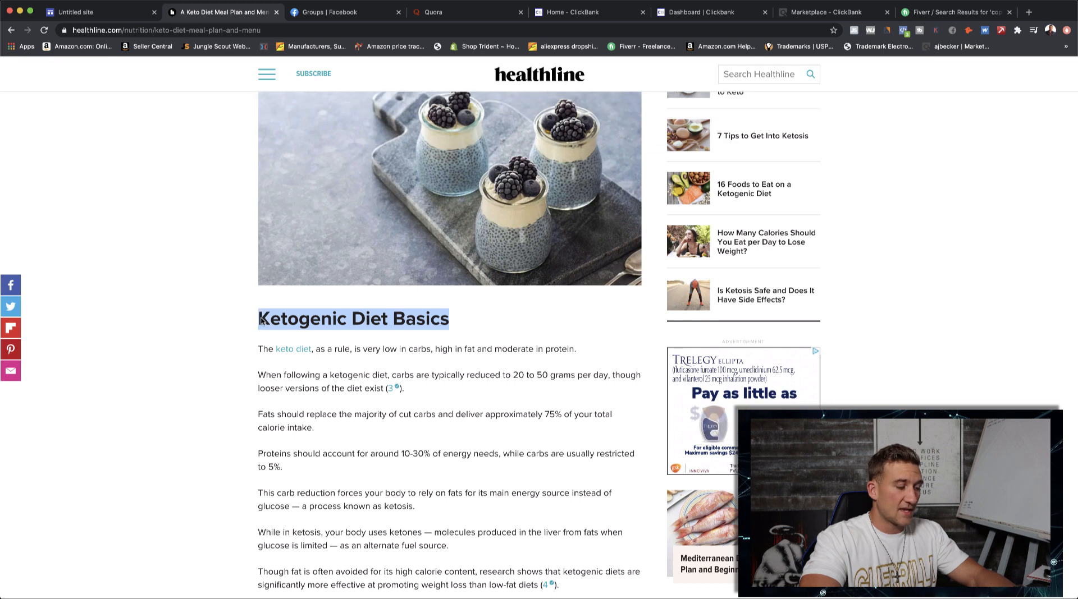
left_click(84, 11)
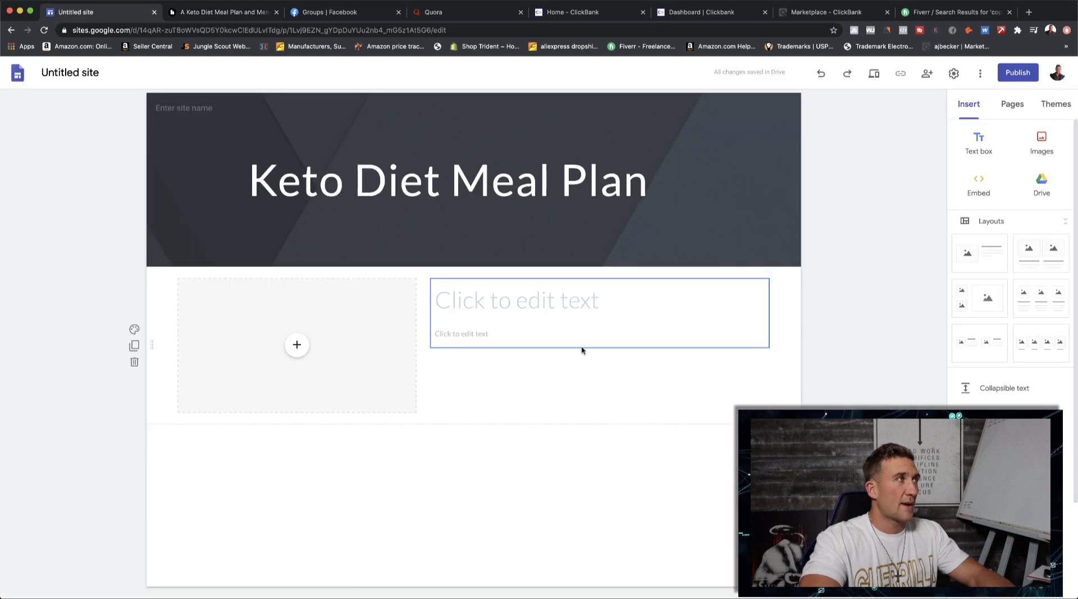
left_click(548, 298)
key("ctrl+v")
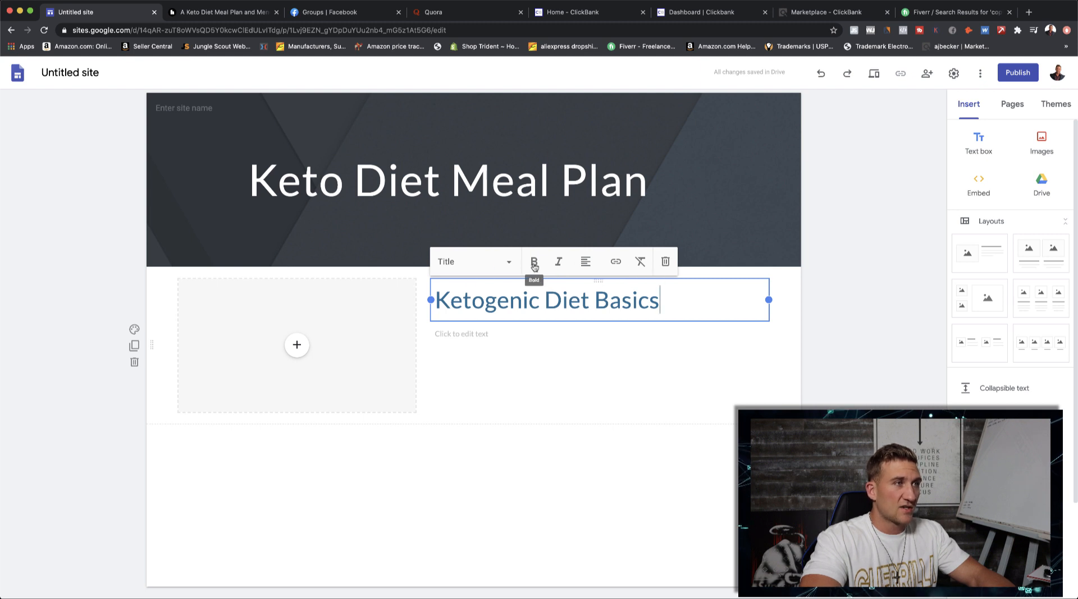
left_click(510, 264)
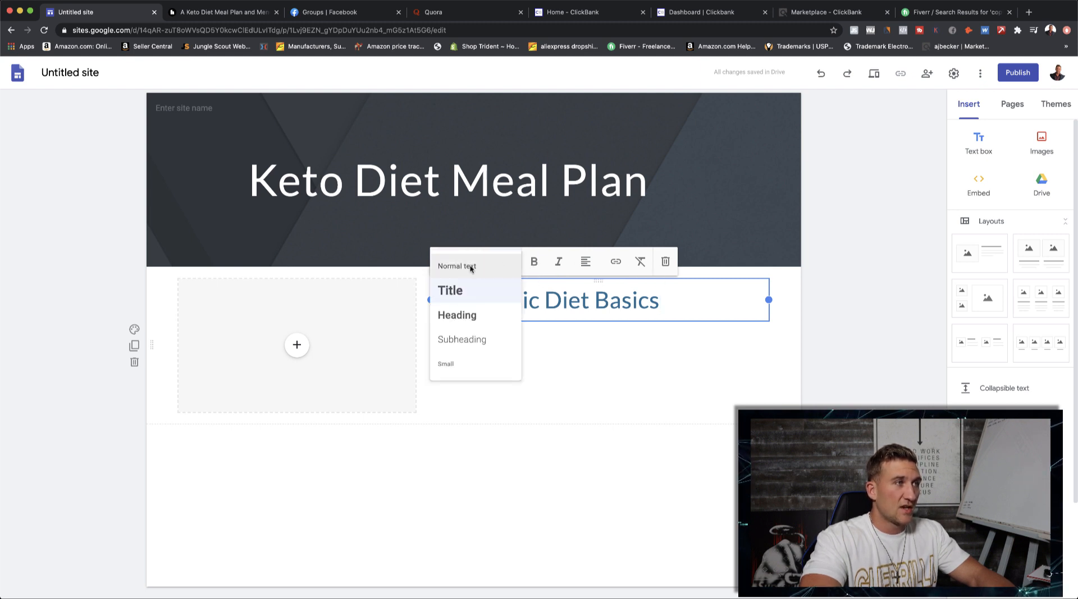
left_click(687, 306)
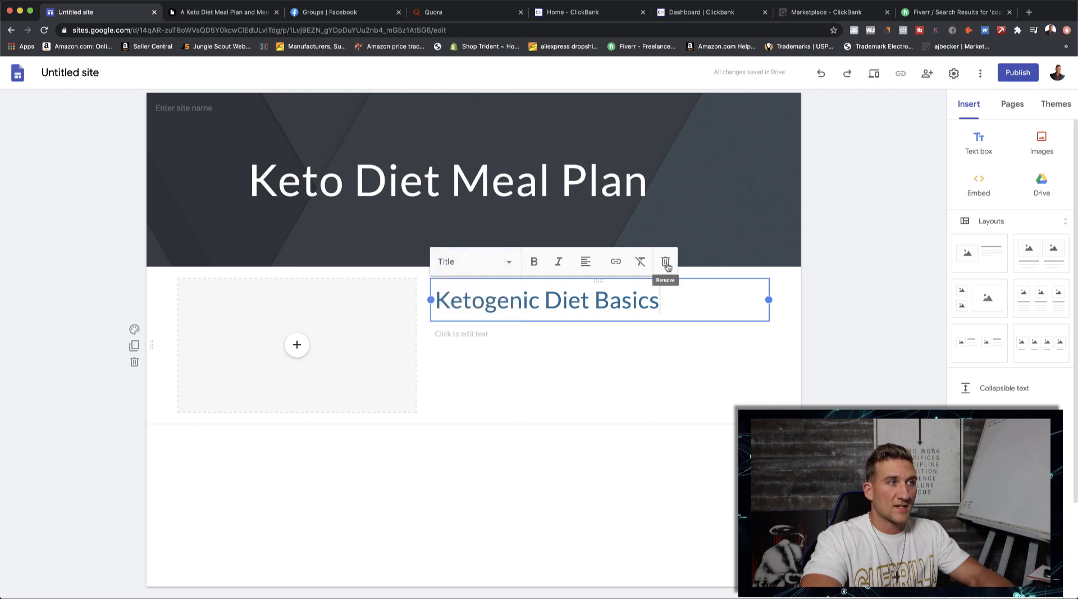
left_click(601, 356)
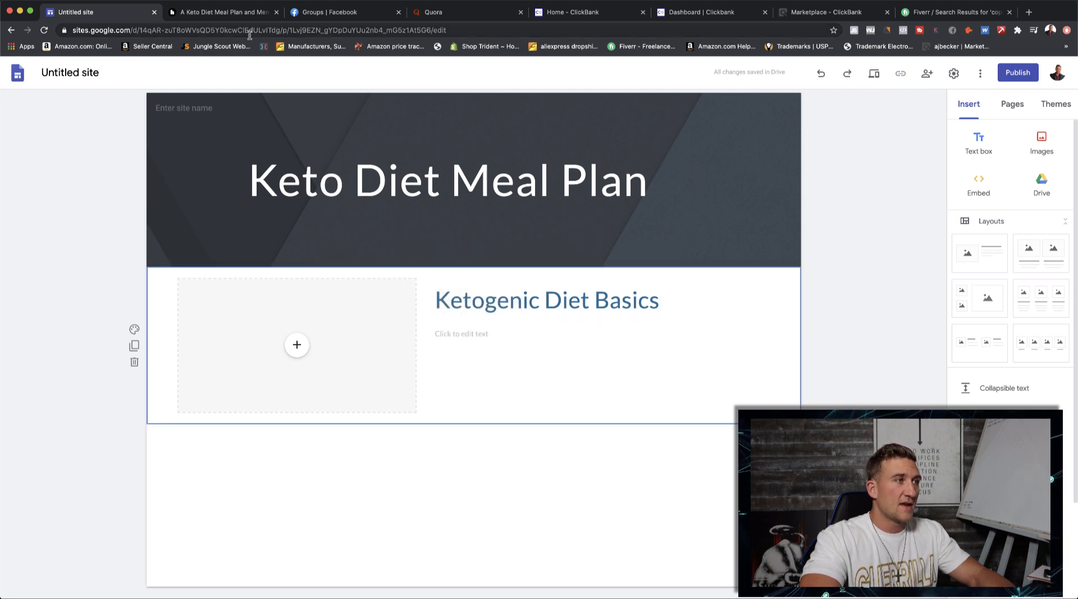
- Copy all the paragraphs under the article's "Ketogenic Diet Basics" heading and paste them into the body text placeholder under the site's matching heading
left_click(215, 13)
scroll(413, 416, "down", 4)
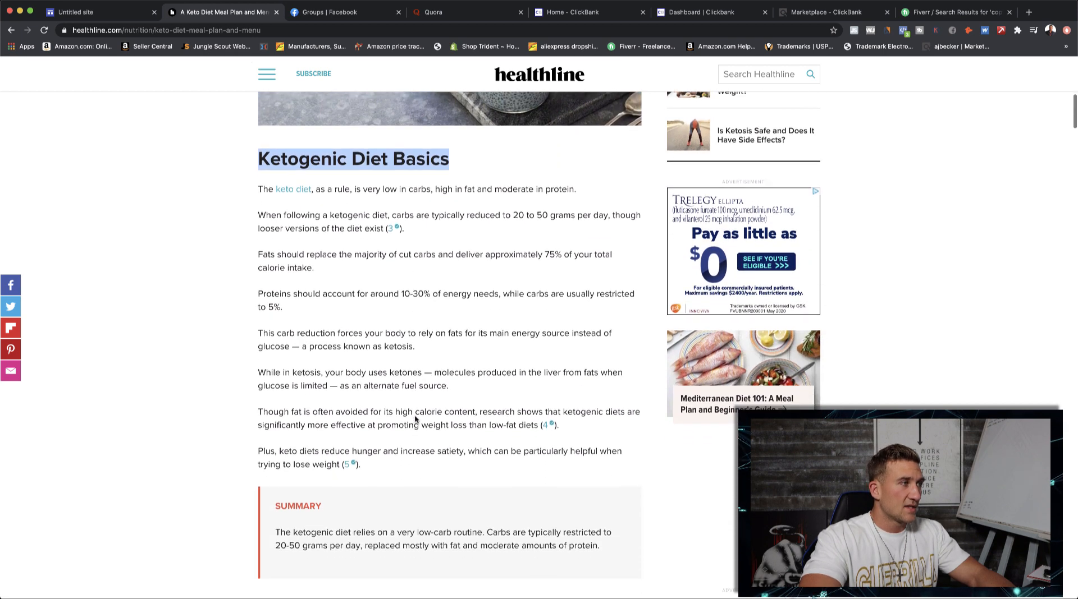
left_click_drag(368, 422, 259, 145)
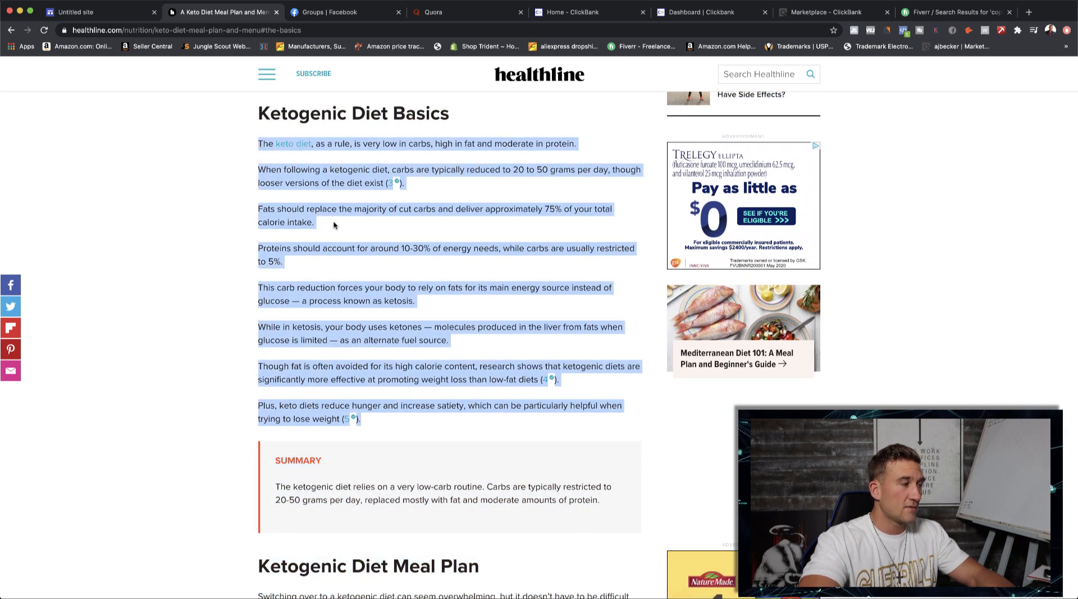
left_click(64, 17)
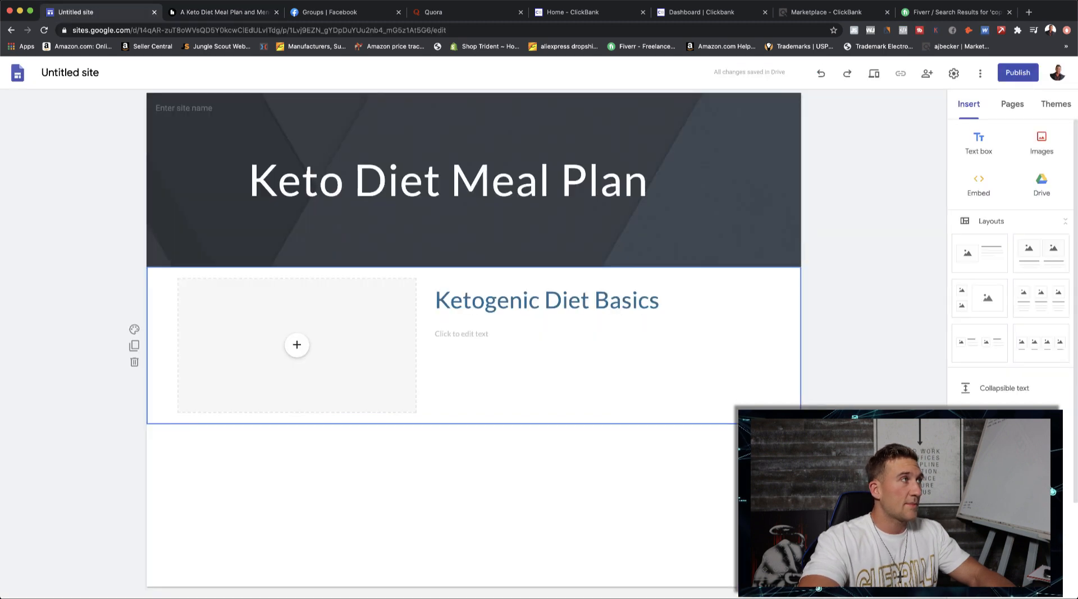
left_click(488, 339)
type("The keto diet, as a rule, is very low in carbs, high in fat and moderate in protein. When following a ketogenic diet, carbs are typically reduced to 20 to 50 grams per day, though looser versions of the diet exist (3 Trusted Source ). Fats should replace the majority of cut carbs and deliver approximately 75% of your total calorie intake. Proteins should account for around 10-30% of energy needs, while carbs are usually restricted to 5%. This carb reduction forces your body to rely on fats for its main energy source instead of glucose — a process known as ketosis. While in ketosis, your body uses ketones — molecules produced in the liver from fats when glucose is limited — as an alternate fuel source. Though fat is often avoided for its high calorie content, research shows that ketogenic diets are significantly more effective at promoting weight loss than low-fat diets (4 Trusted Source ). Plus, keto diets reduce hunger and increase satiety, which can be particularly helpful when trying to lose weight (5 Trusted Source ).")
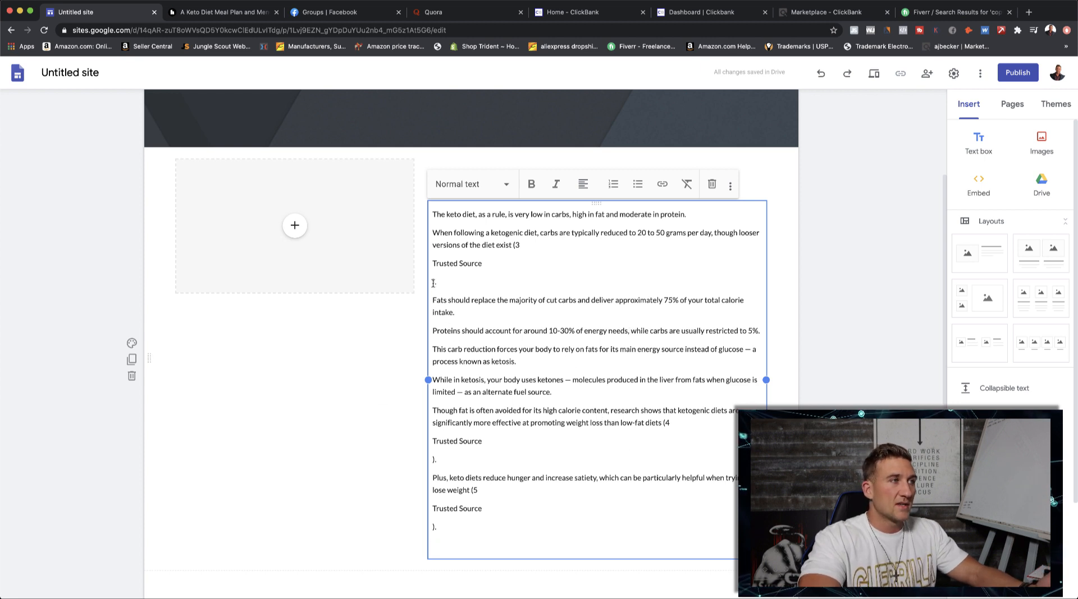
- Try the Small text style on the entire pasted body text and return it to Normal text
left_click_drag(474, 544, 431, 196)
left_click(497, 184)
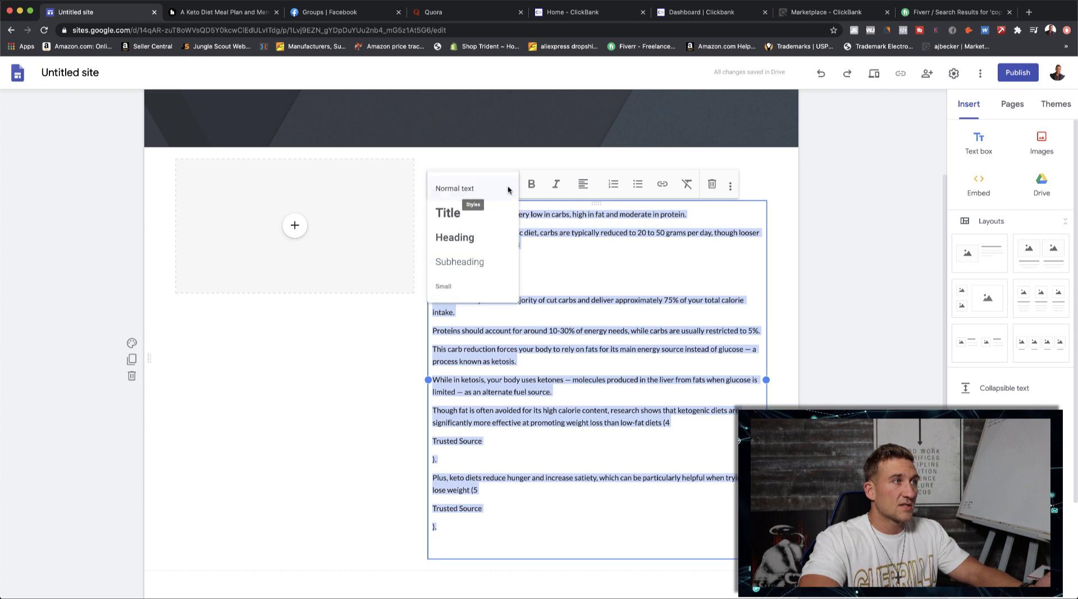
left_click(458, 292)
left_click(548, 452)
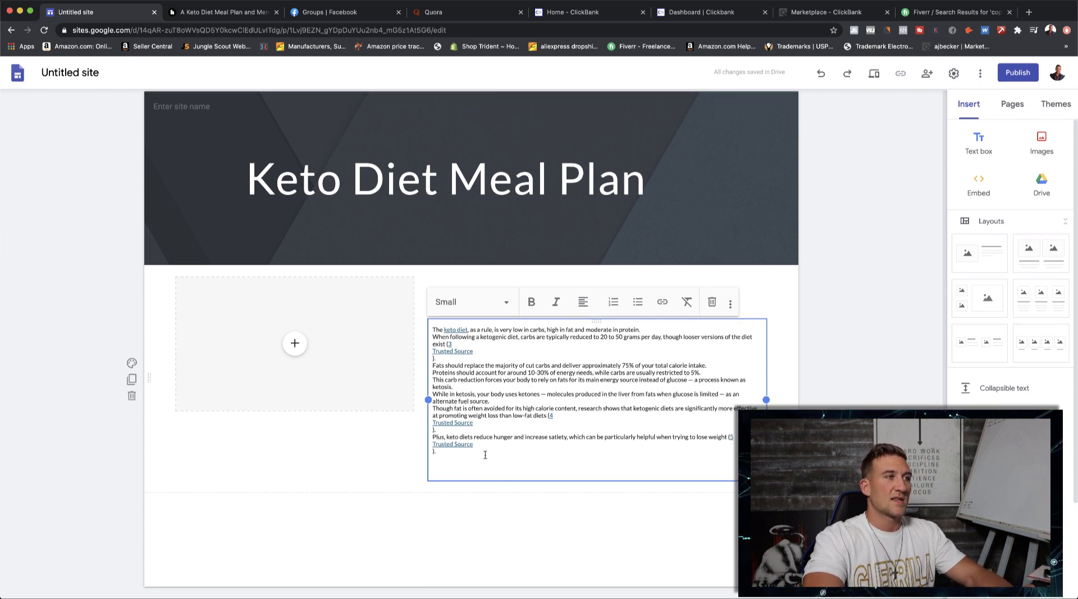
key("ctrl+a")
left_click(498, 304)
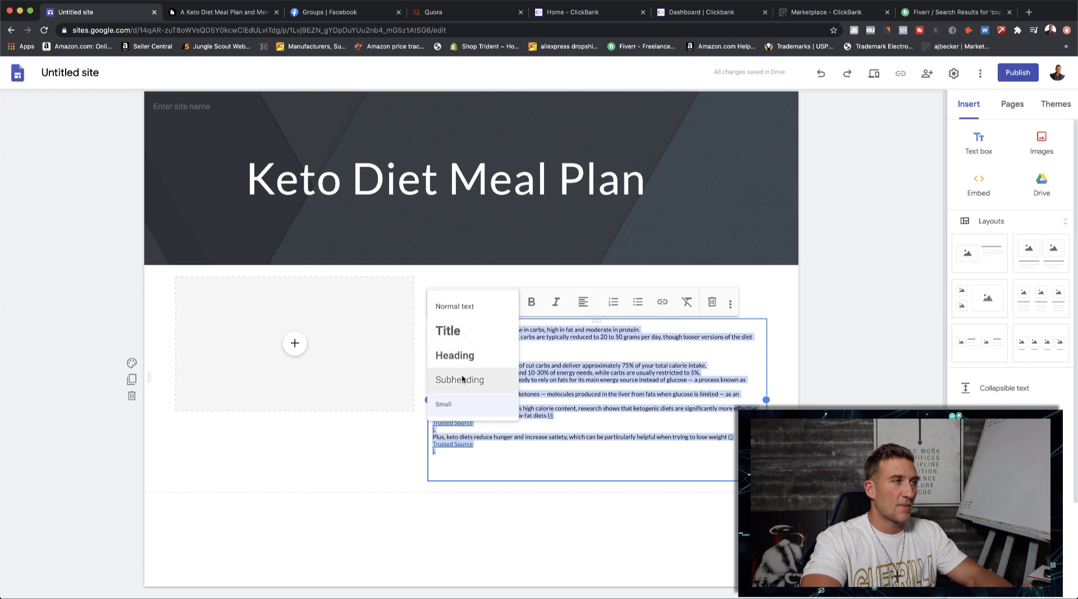
left_click(466, 305)
left_click(568, 452)
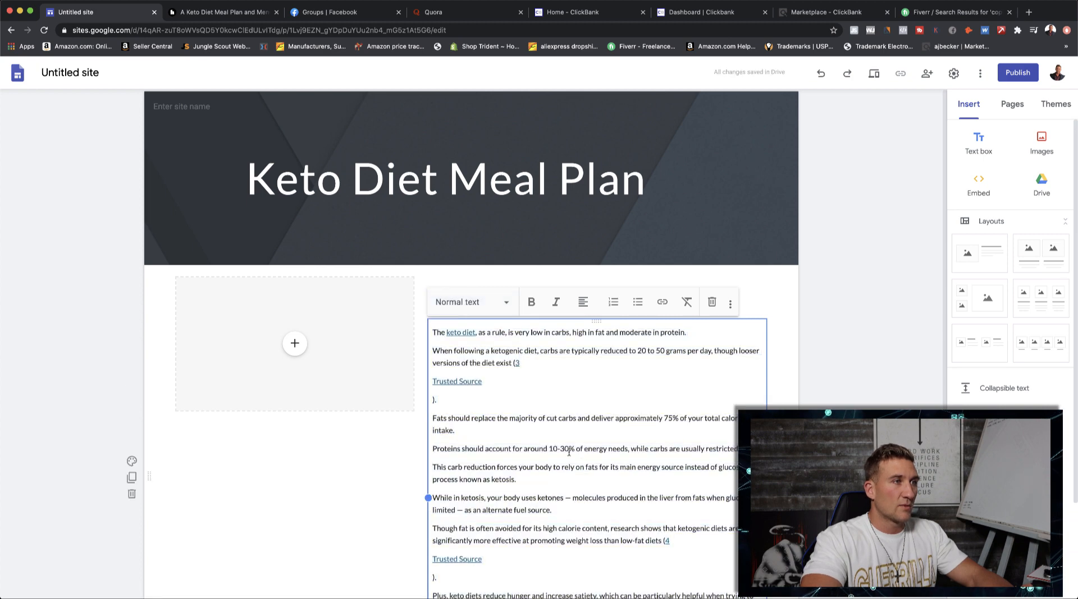
- Join each stray closing-parenthesis line in the body text to the "Trusted Source" line above it
left_click(431, 400)
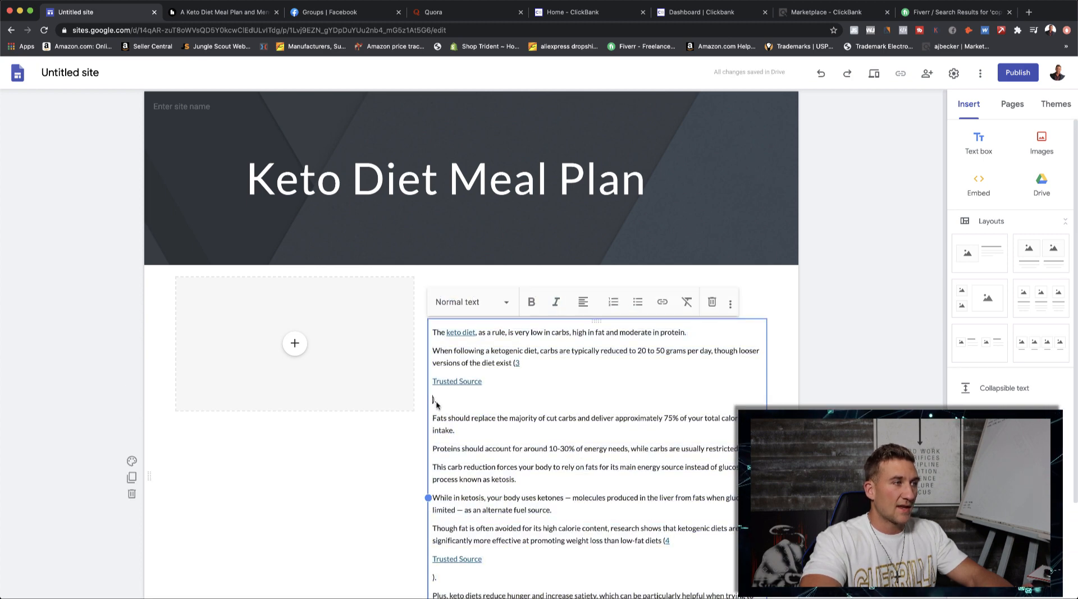
key("BackSpace")
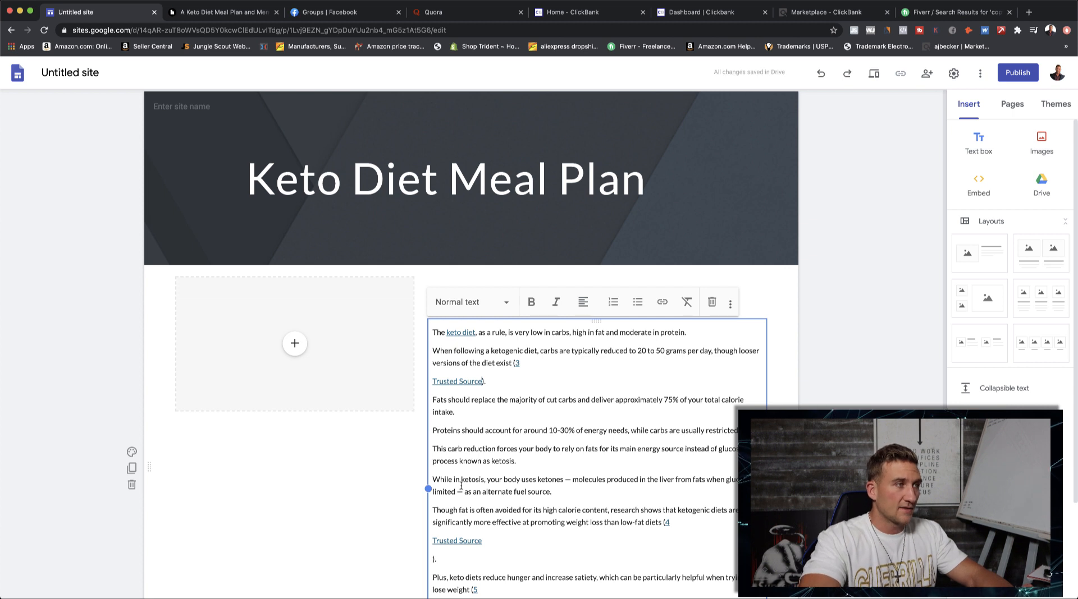
scroll(440, 515, "down", 2)
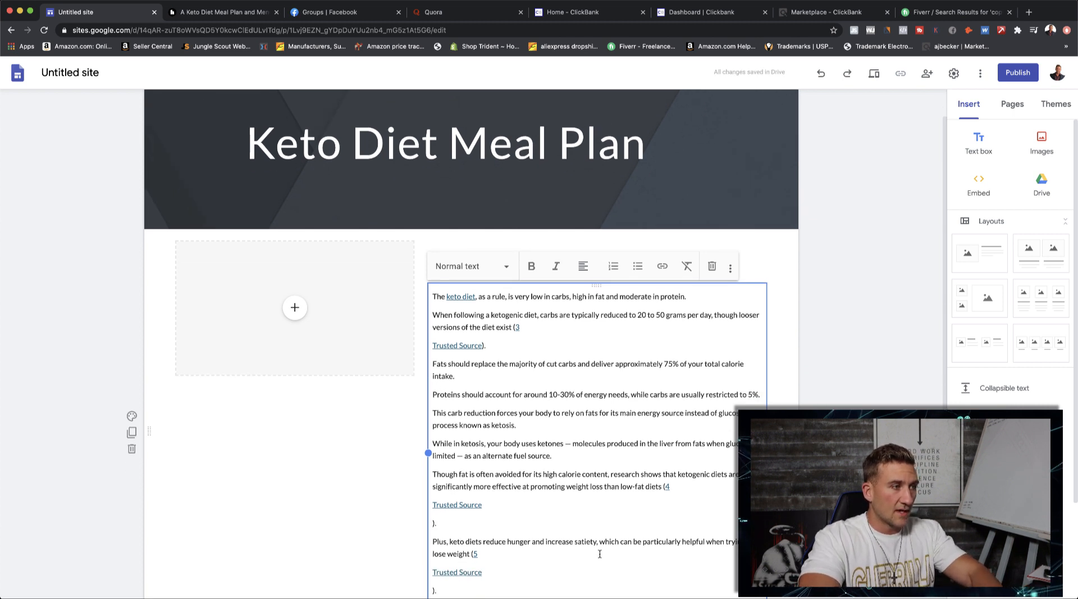
key("BackSpace")
scroll(596, 551, "down", 3)
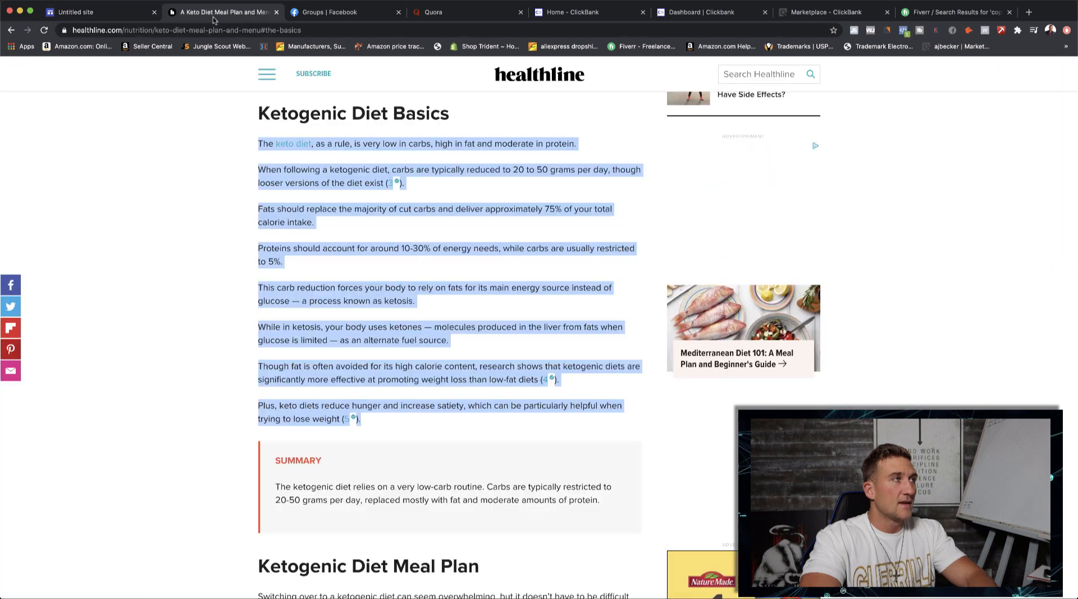
- Capture the article's photo of the berry-topped pudding jars and paste it into the site's empty image placeholder
left_click(191, 12)
scroll(470, 376, "down", 8)
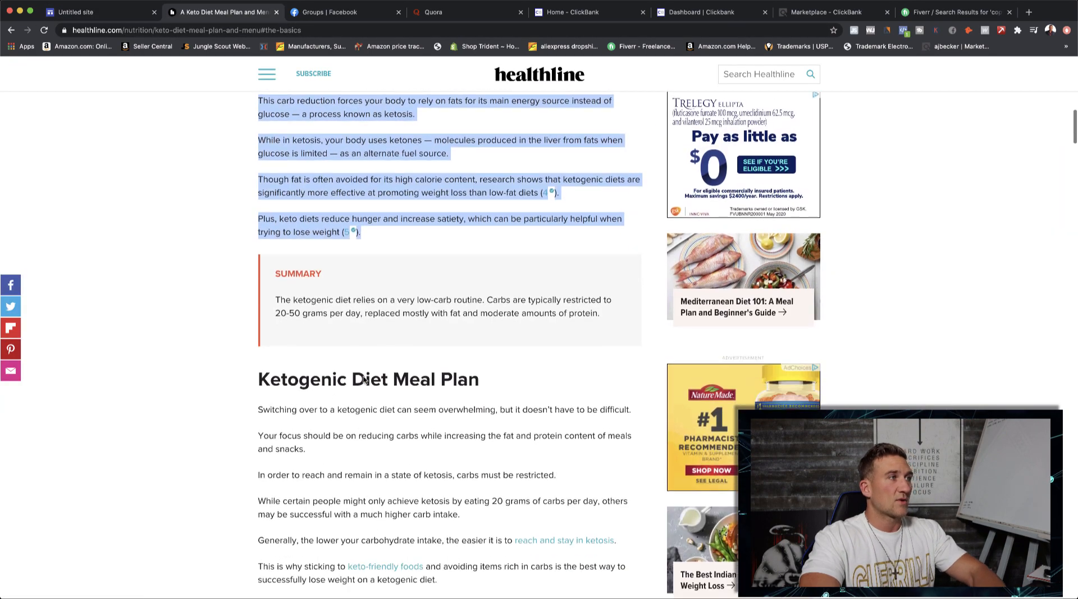
scroll(363, 383, "up", 20)
scroll(363, 384, "down", 4)
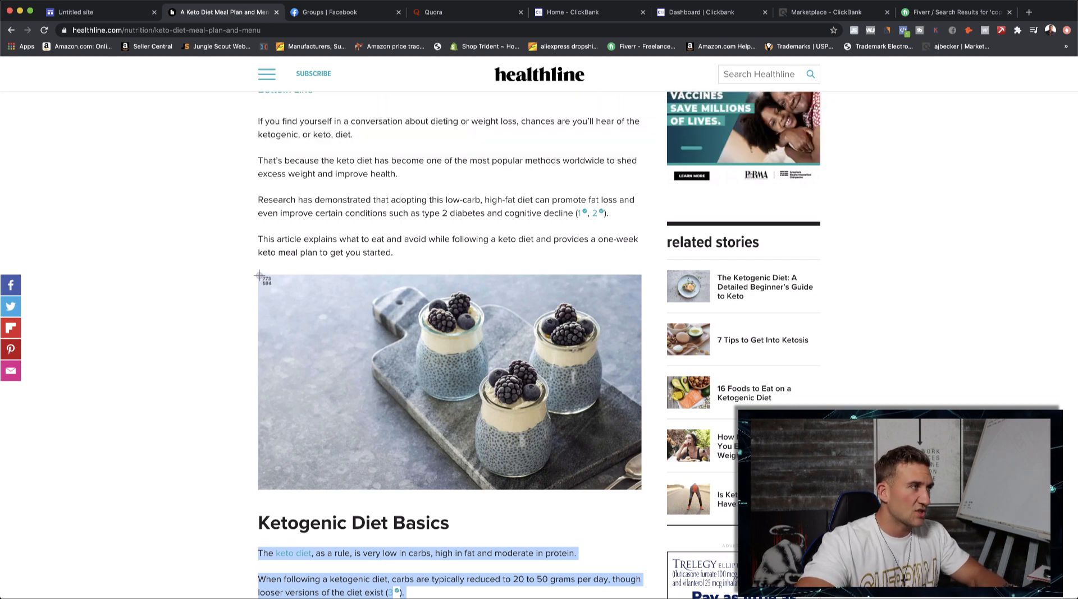
left_click_drag(258, 275, 640, 489)
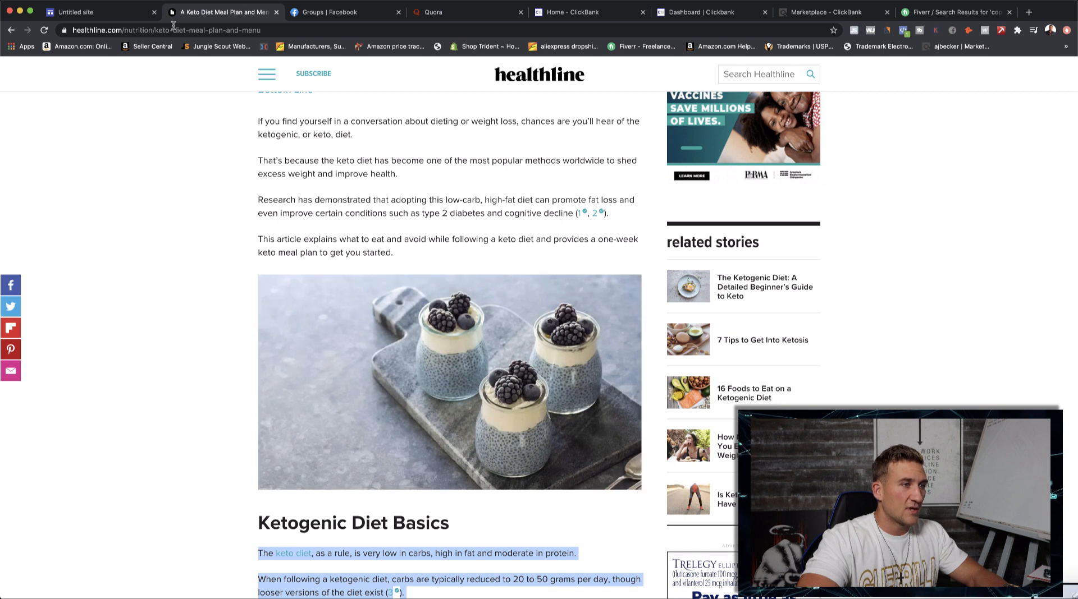
left_click(103, 11)
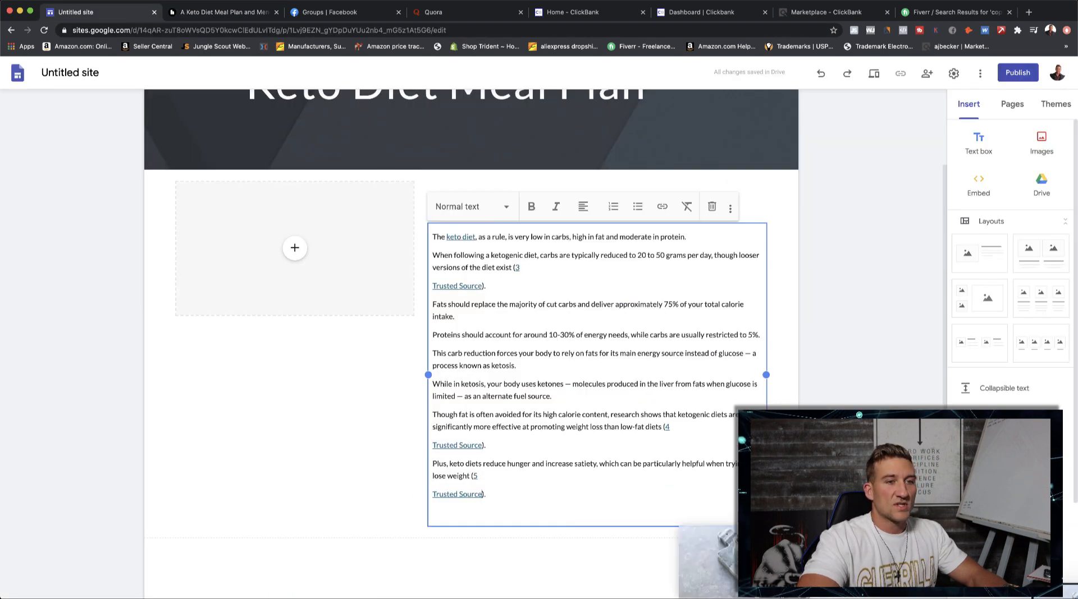
left_click(303, 280)
key("super+v")
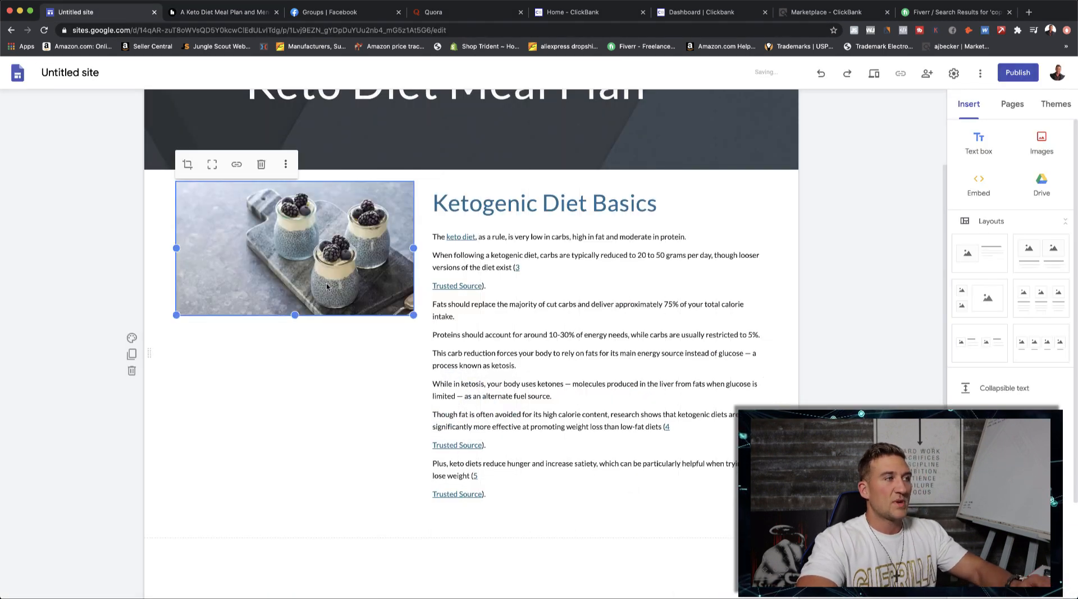
left_click(365, 376)
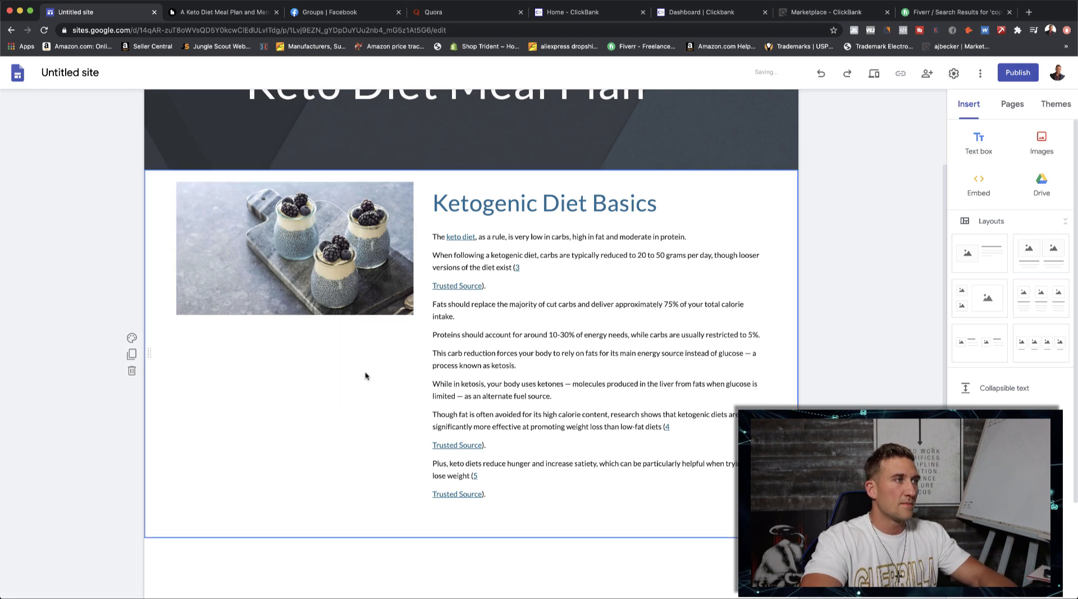
- Open pexels.com in a new browser tab and go to its home page
left_click(1028, 12)
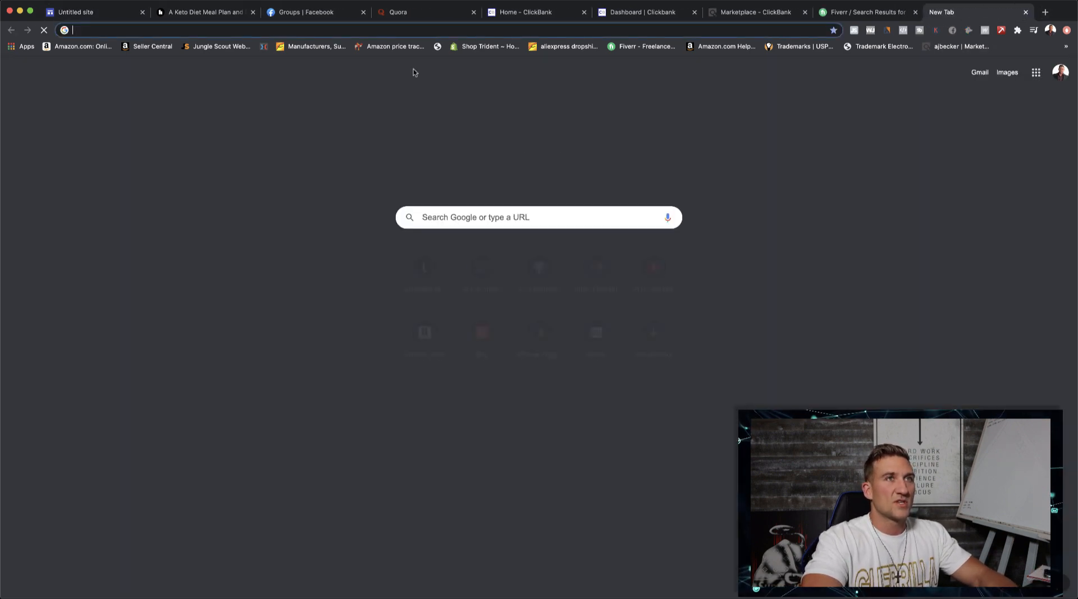
type("pexels.o")
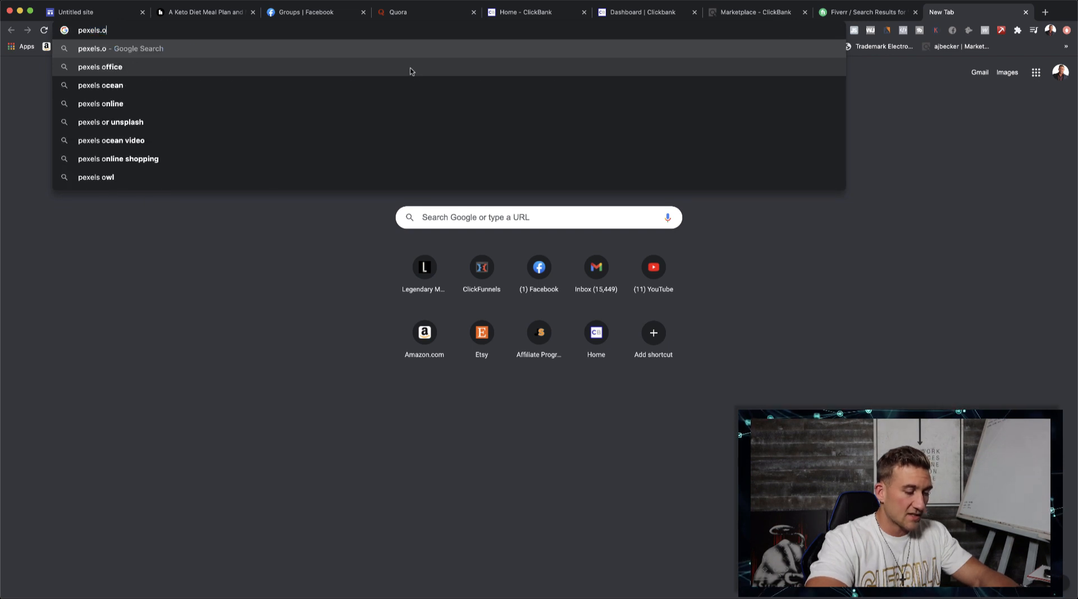
key("BackSpace")
type("com")
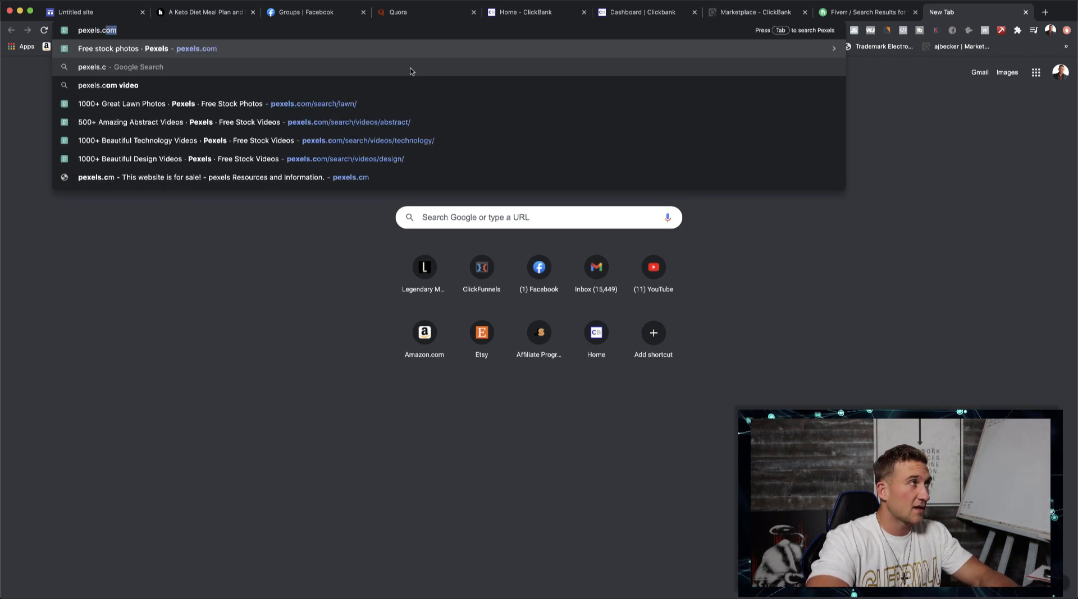
key("Return")
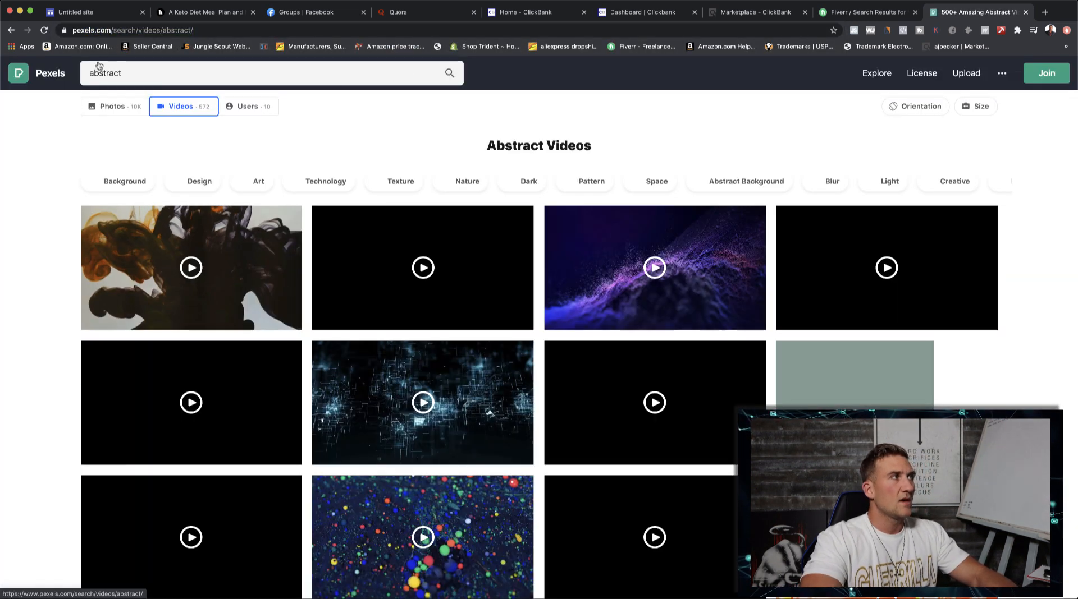
left_click(42, 77)
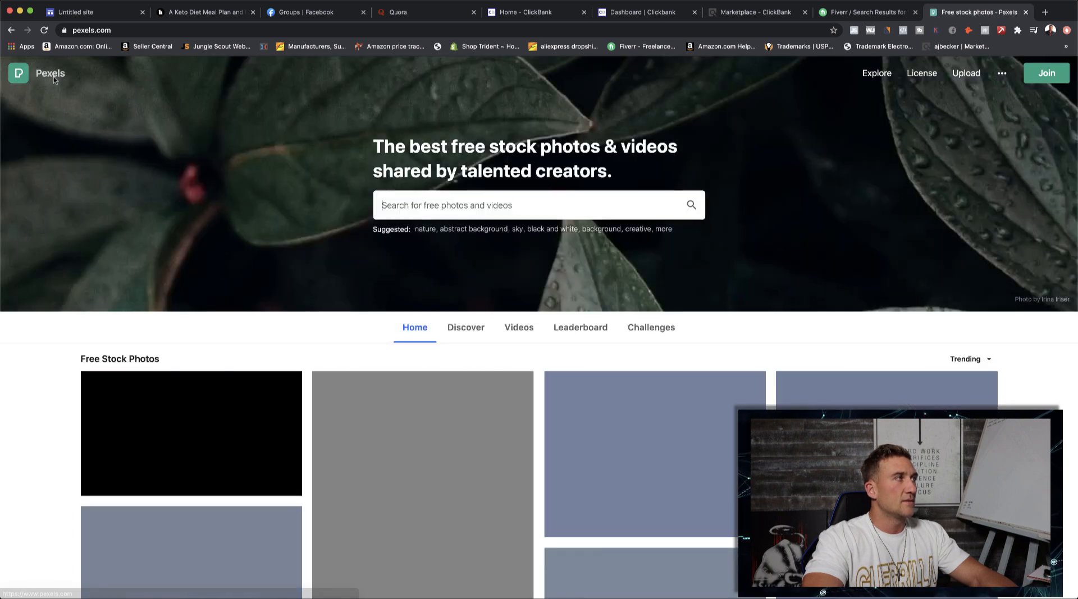
- Search Pexels for "diet" and open the photo of vegetables and seafood arranged around a wooden surface
left_click(514, 211)
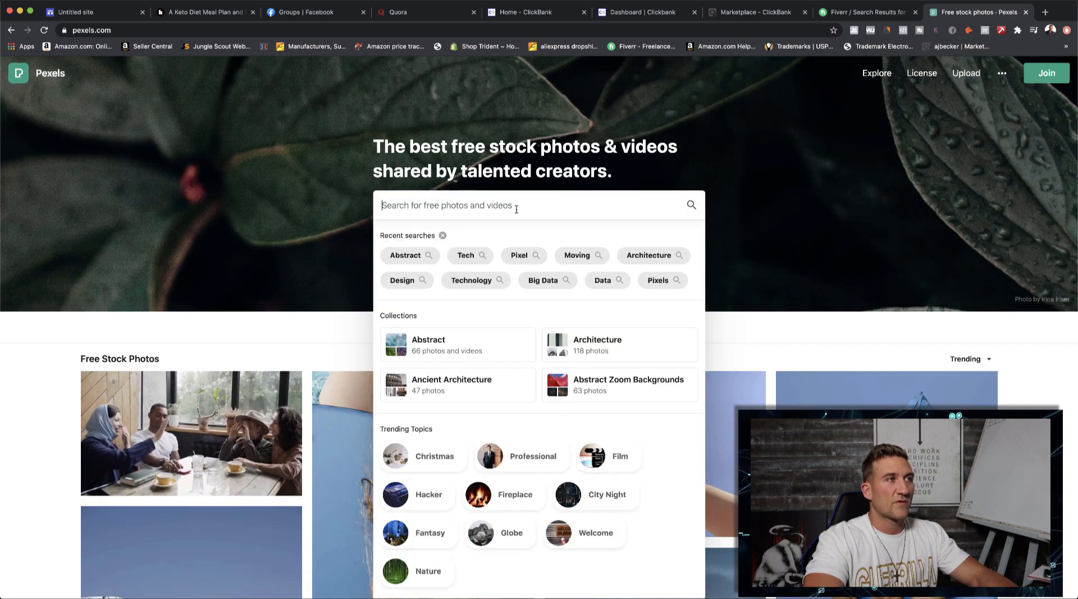
type("diet")
key("Return")
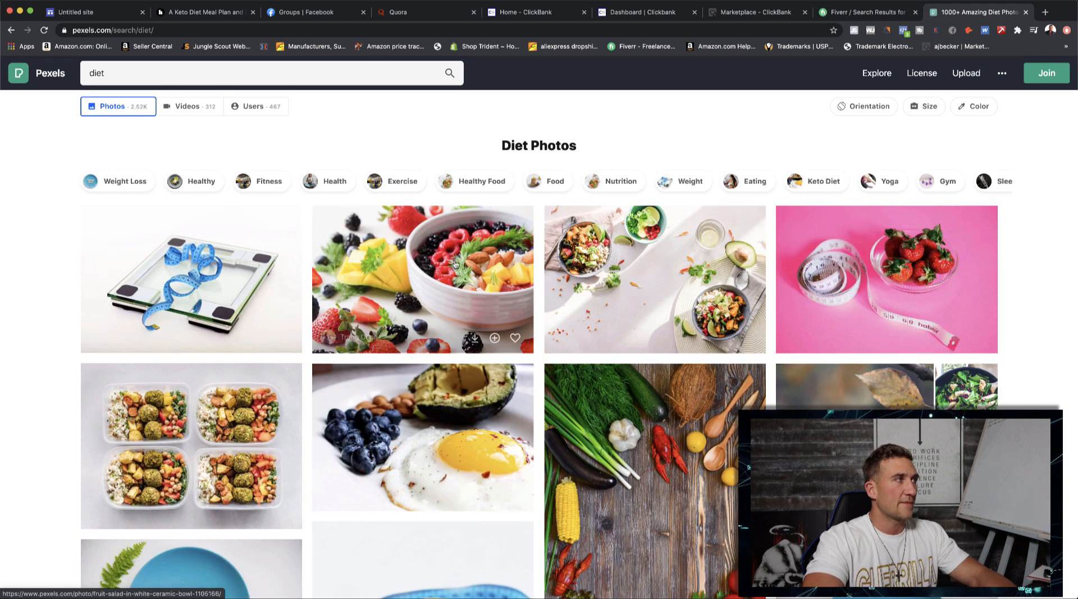
scroll(531, 333, "down", 1)
scroll(531, 333, "down", 5)
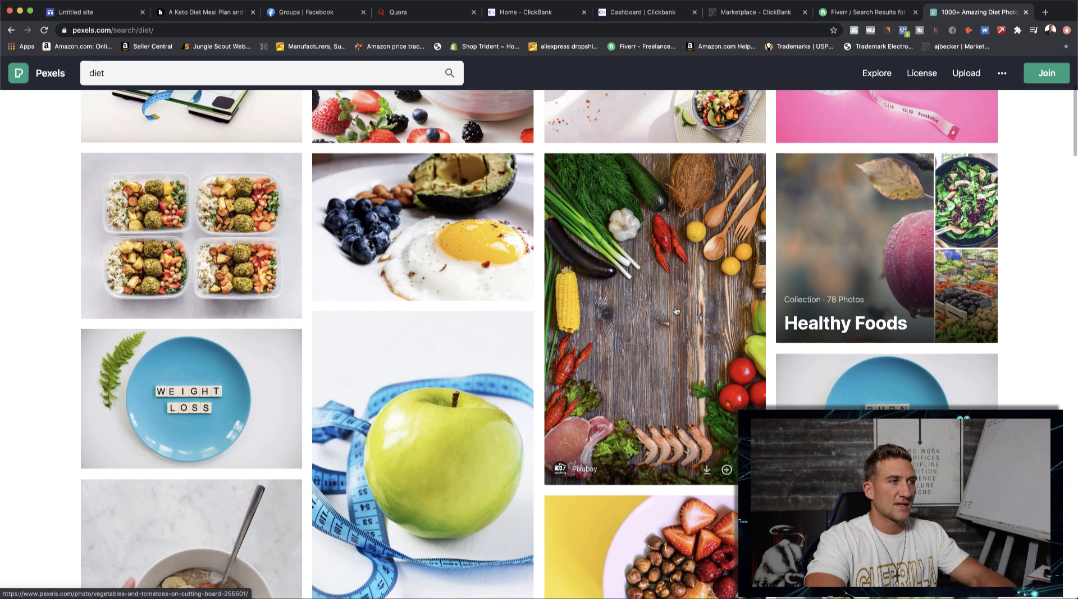
left_click(676, 311)
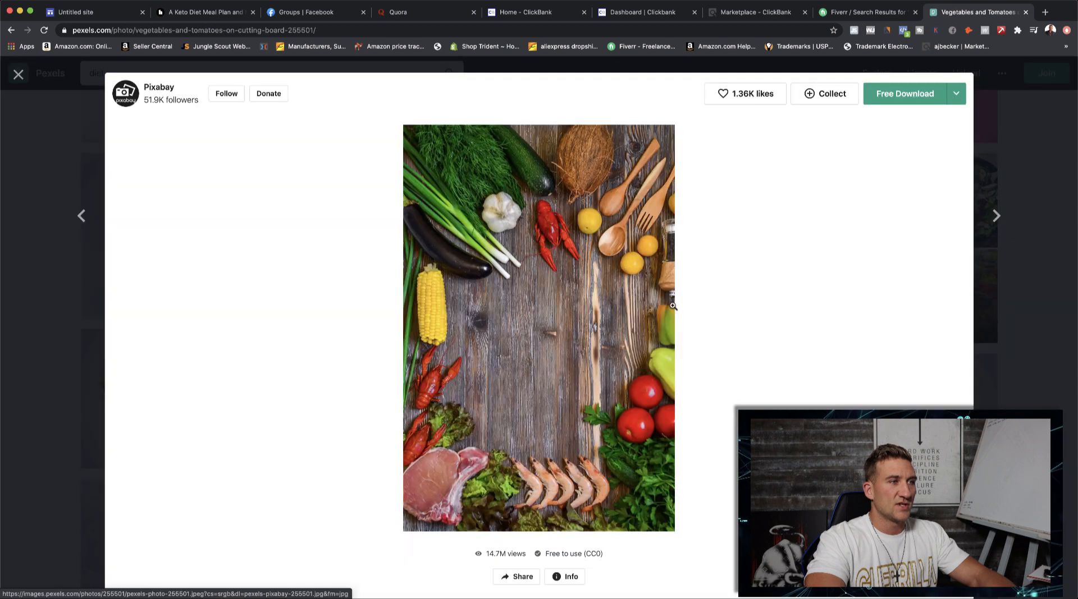
- Download the vegetables and seafood photo, move its file to the Desktop folder, and return to the site editor
left_click(903, 97)
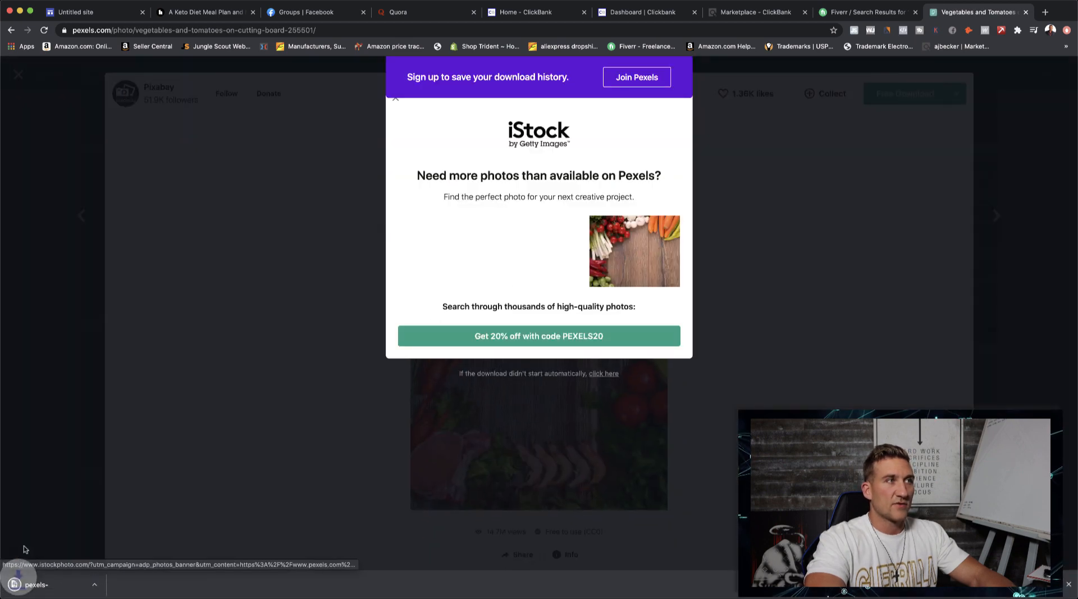
left_click(54, 589)
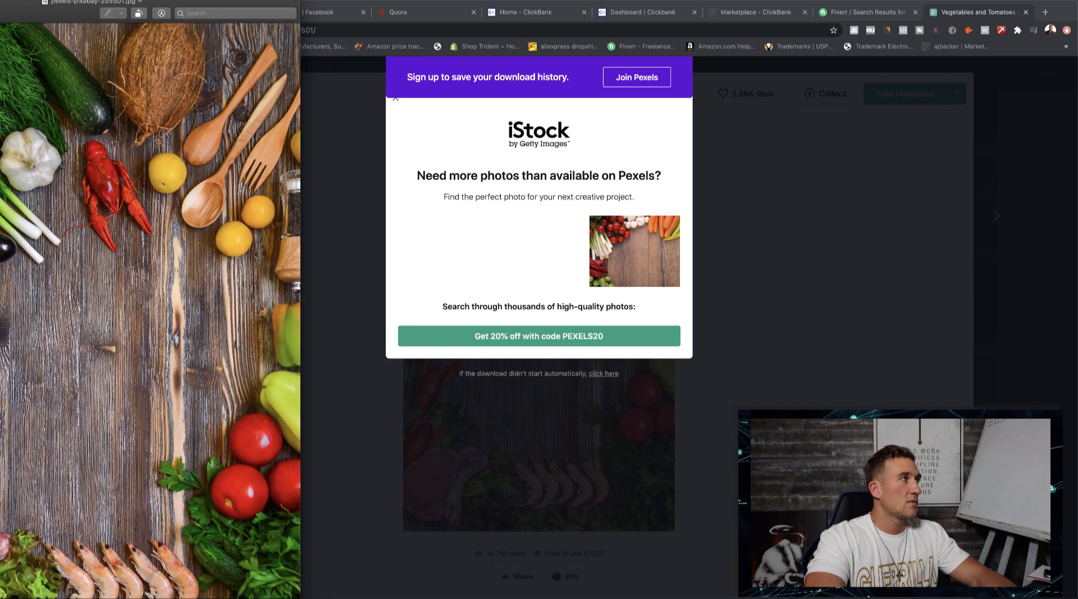
left_click_drag(89, 5, 469, 49)
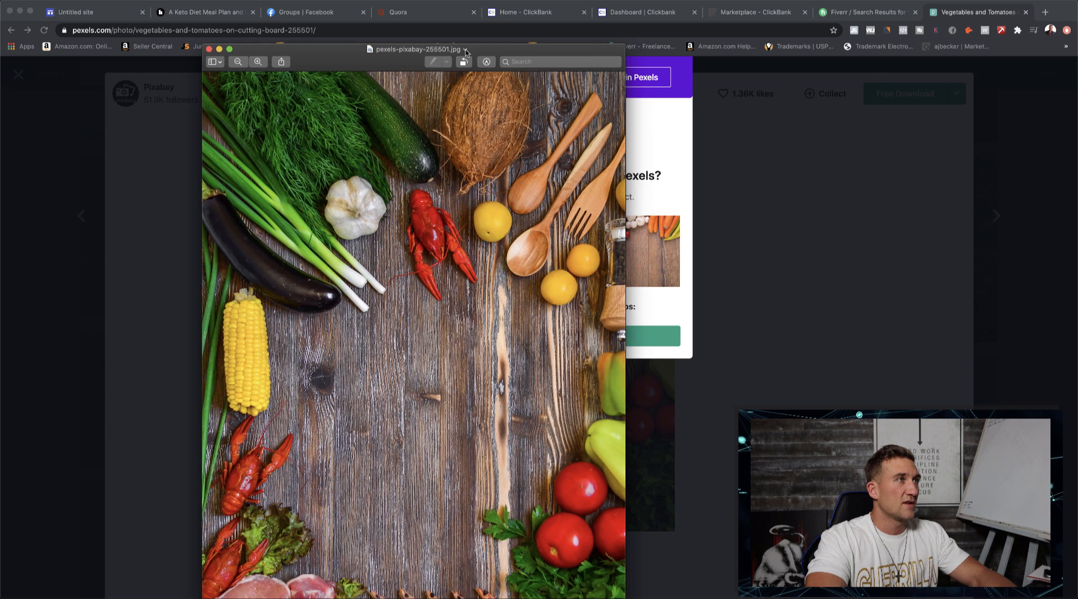
left_click(466, 49)
left_click(517, 96)
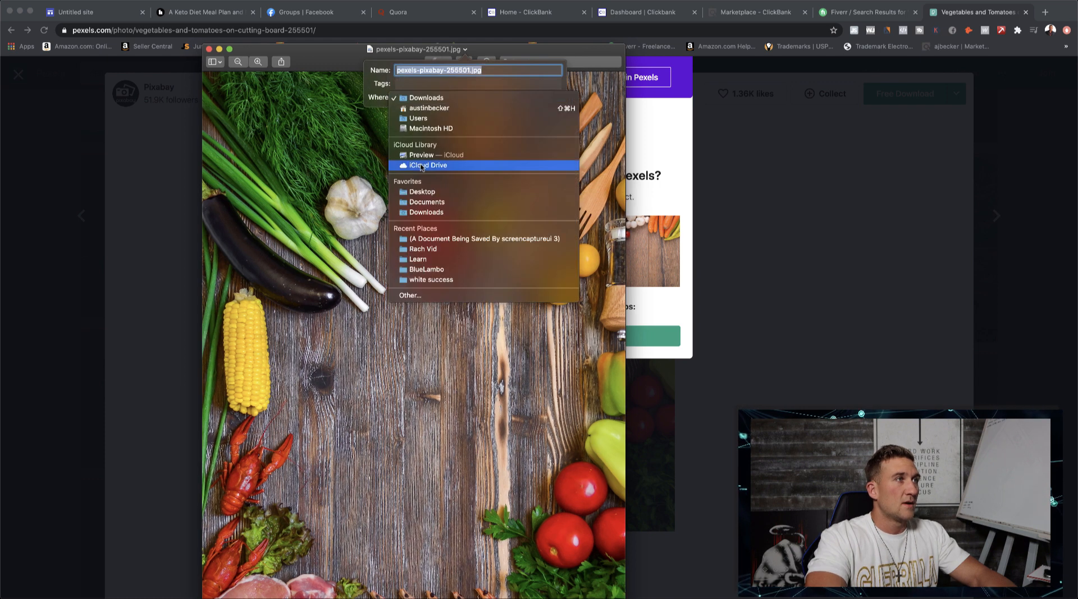
left_click(422, 191)
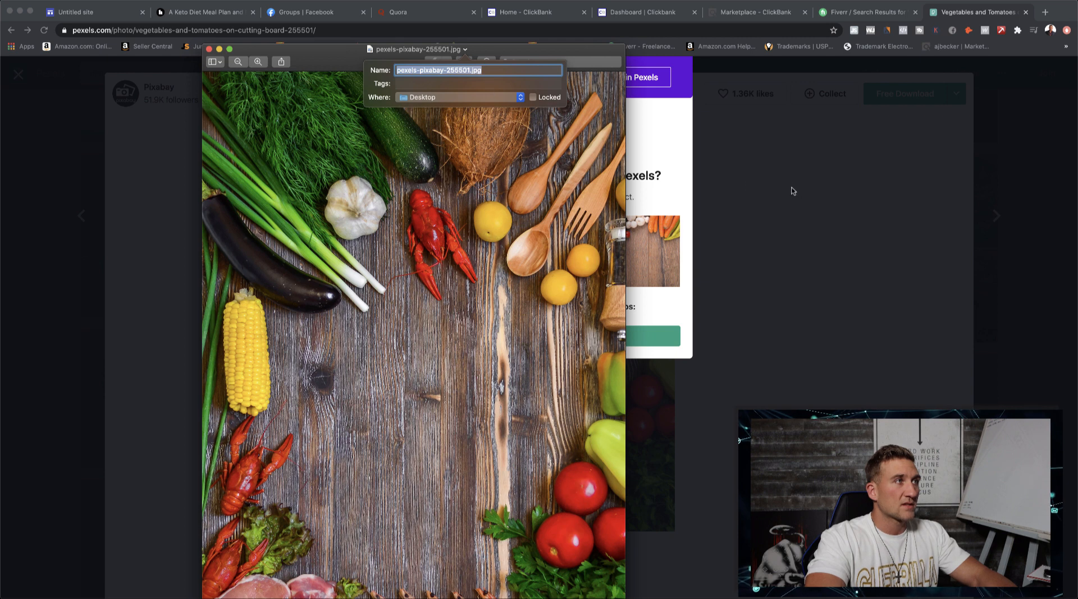
left_click(209, 49)
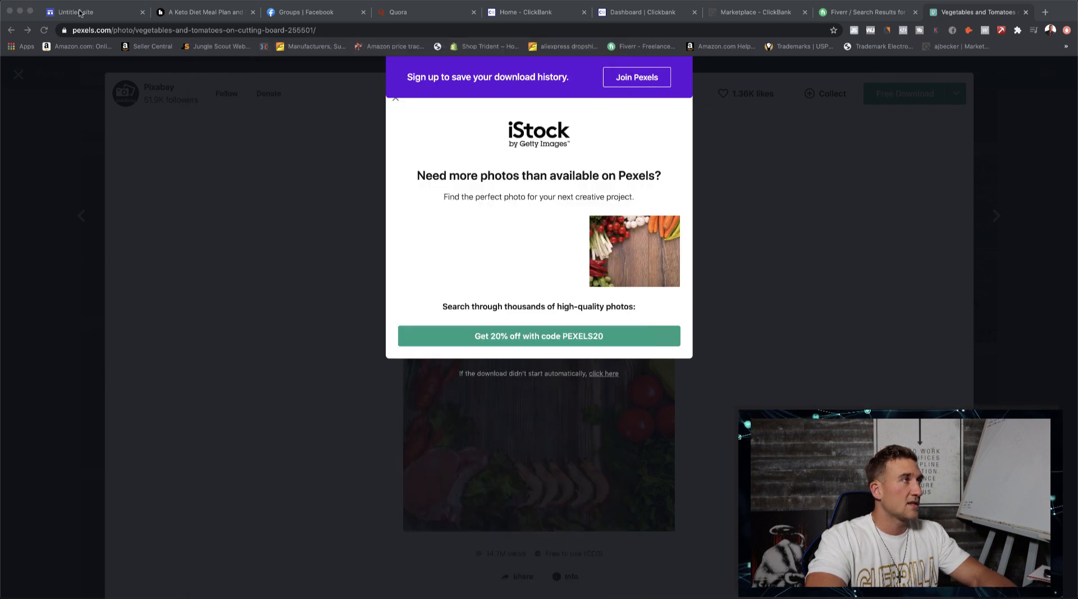
left_click(78, 12)
left_click(321, 261)
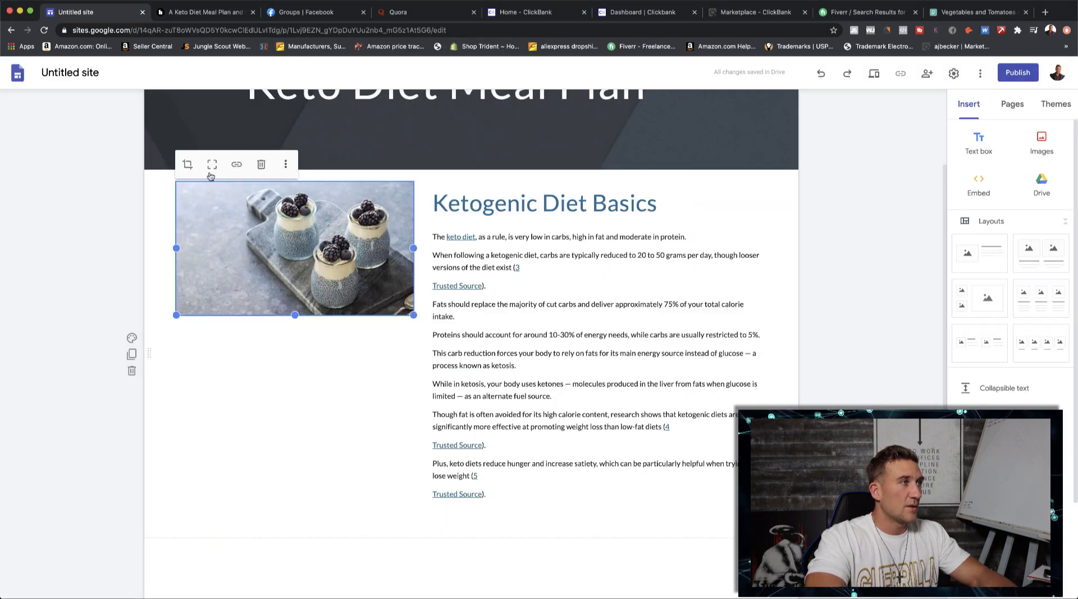
left_click(260, 165)
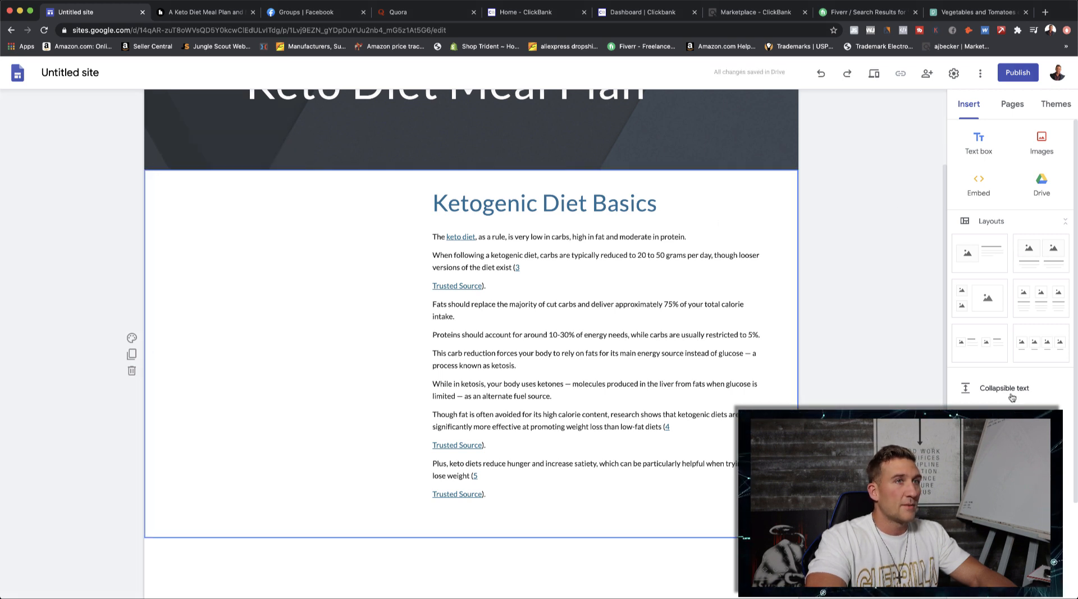
scroll(1010, 275, "down", 5)
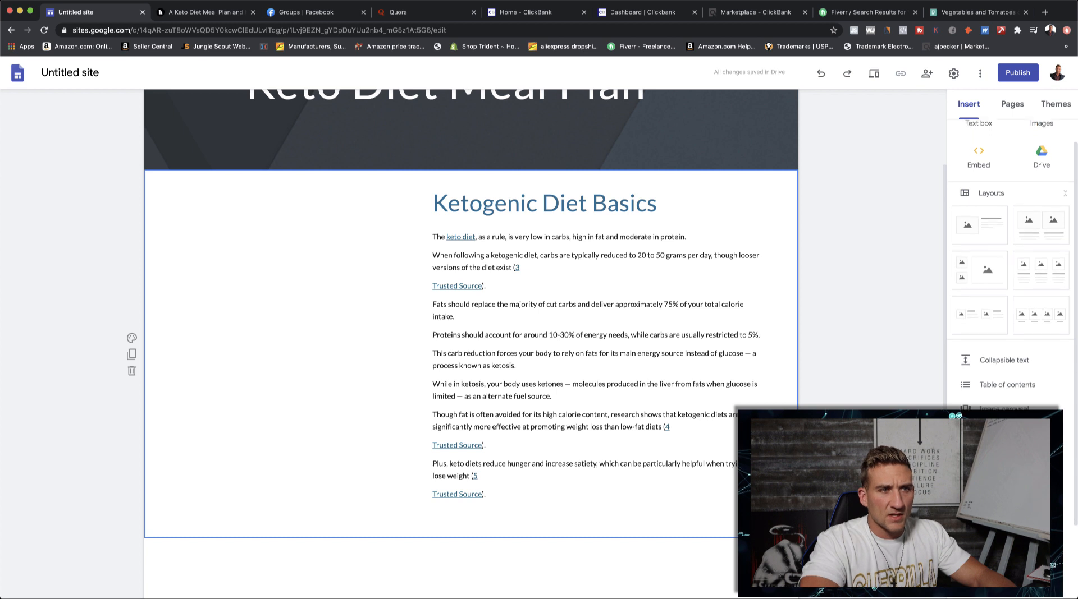
scroll(1008, 307, "up", 5)
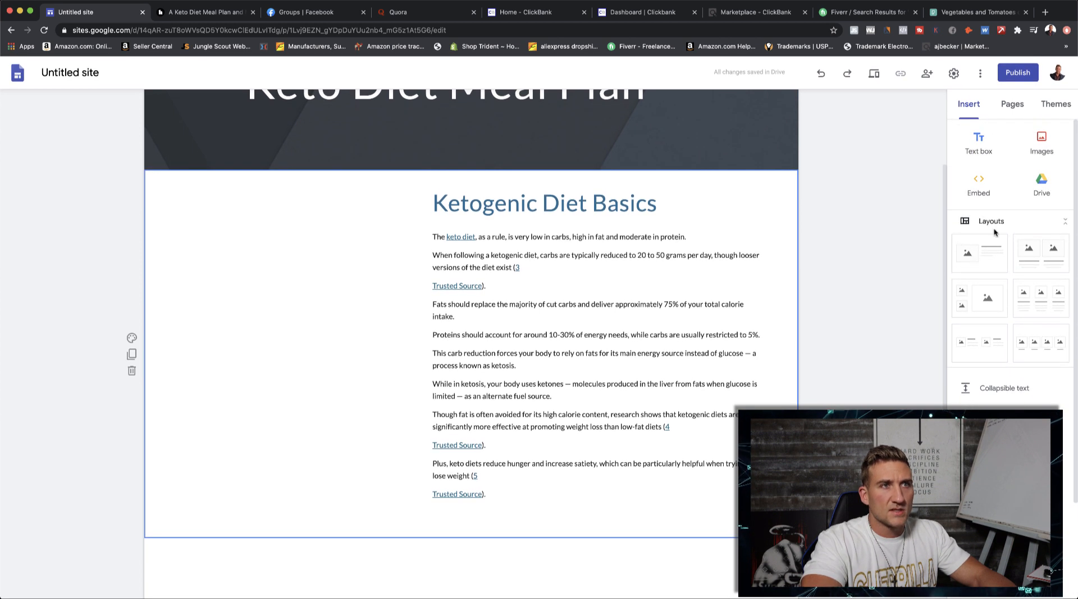
scroll(1010, 269, "down", 5)
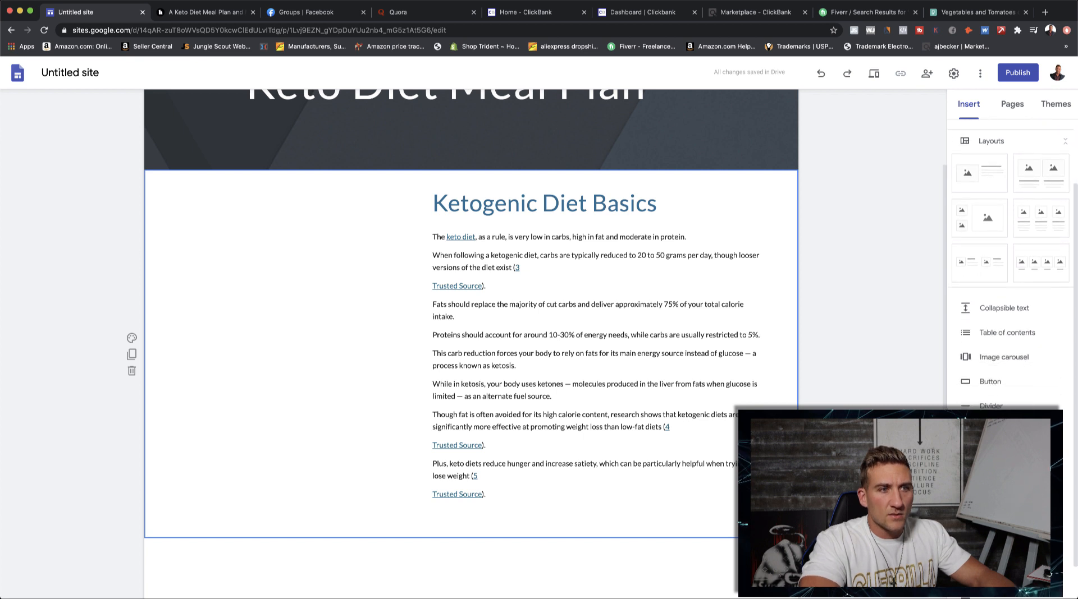
scroll(973, 258, "up", 5)
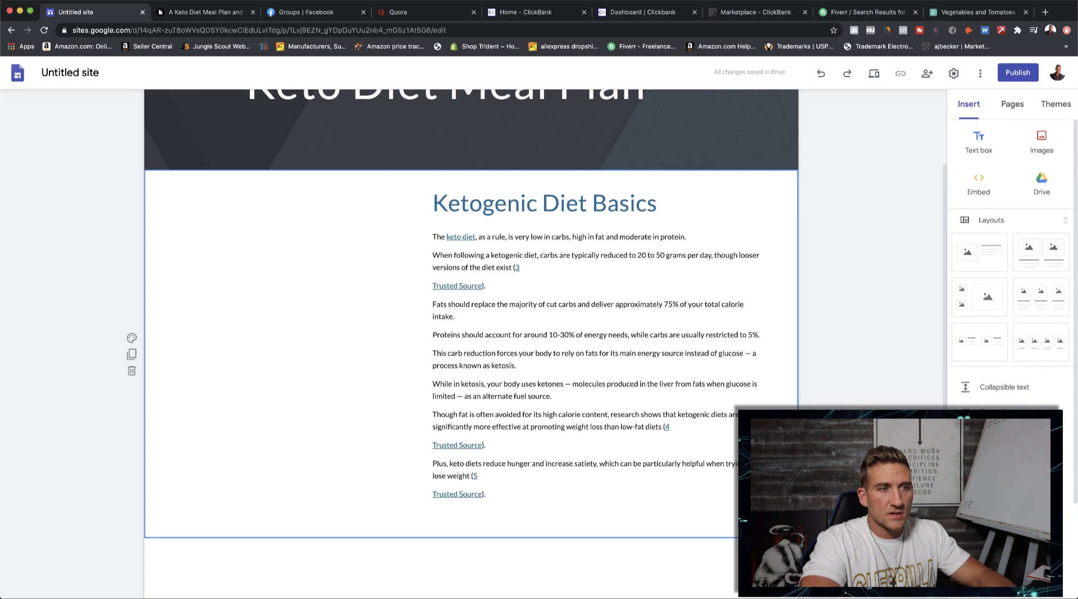
left_click_drag(974, 258, 257, 288)
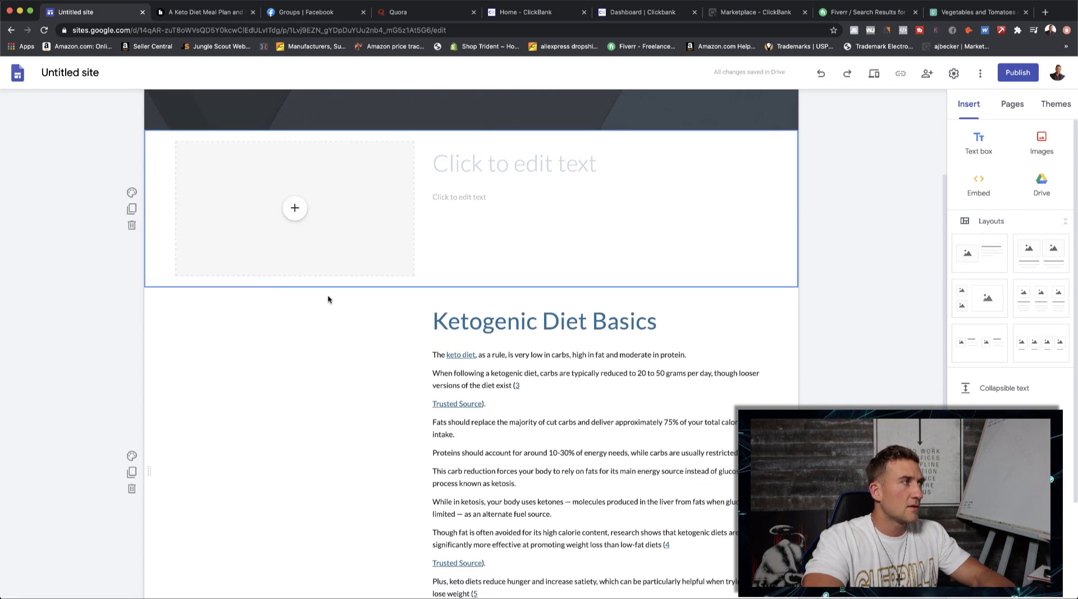
key("super+z")
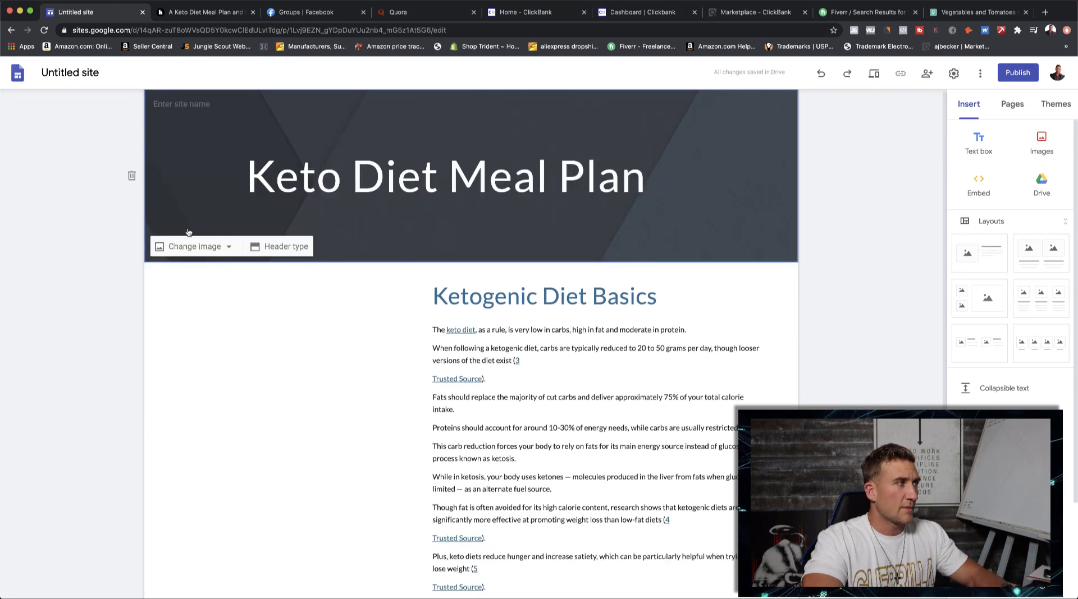
key("super+z")
- Replace the pudding-jar image beside the Ketogenic Diet Basics text by uploading pexels-pixabay-255501.jpg
right_click(267, 319)
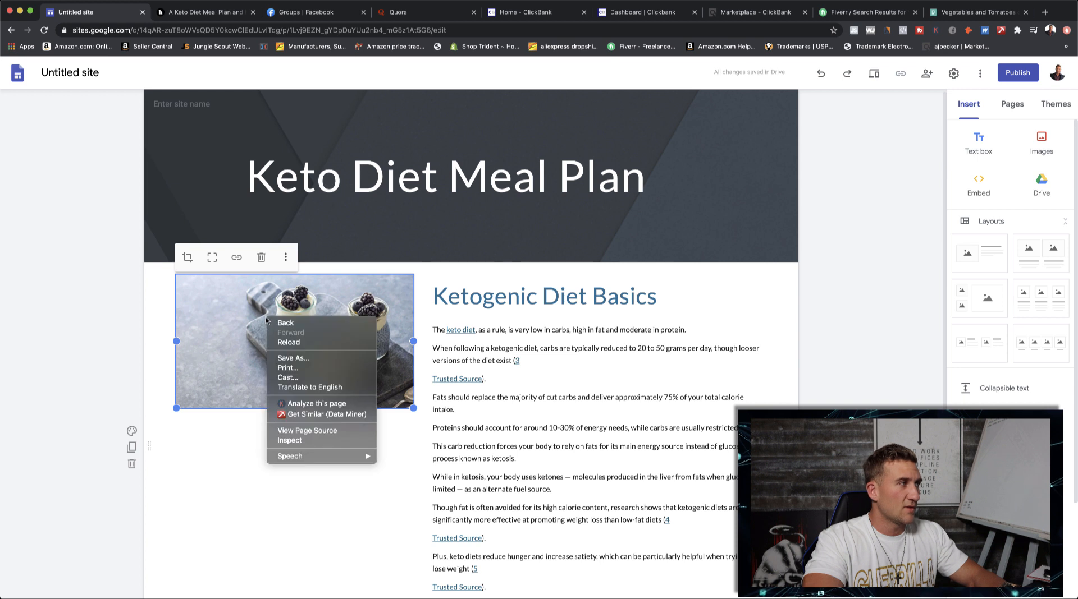
left_click(246, 371)
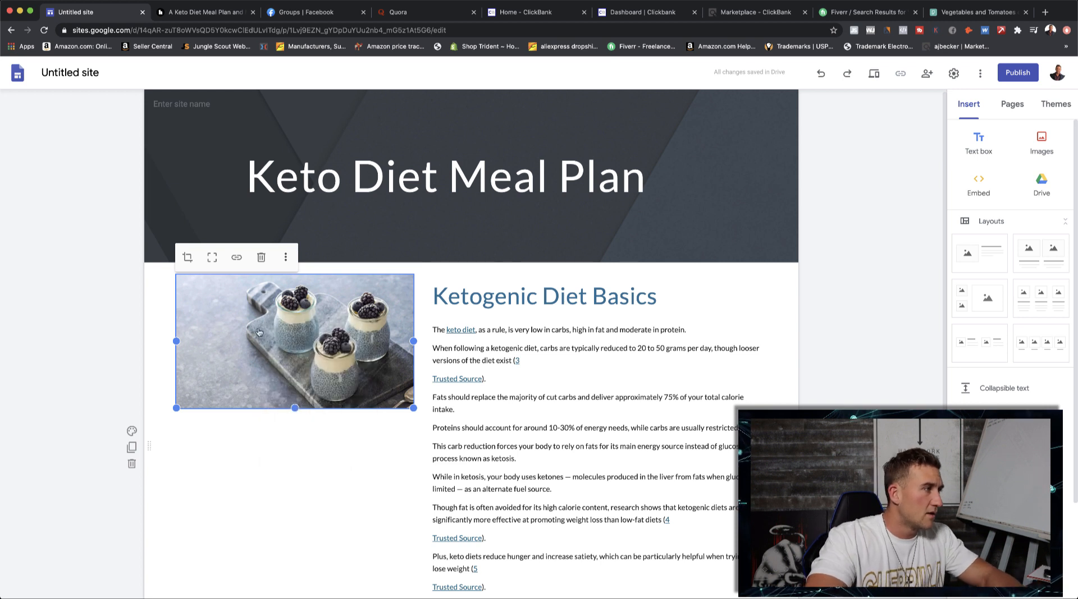
left_click(285, 257)
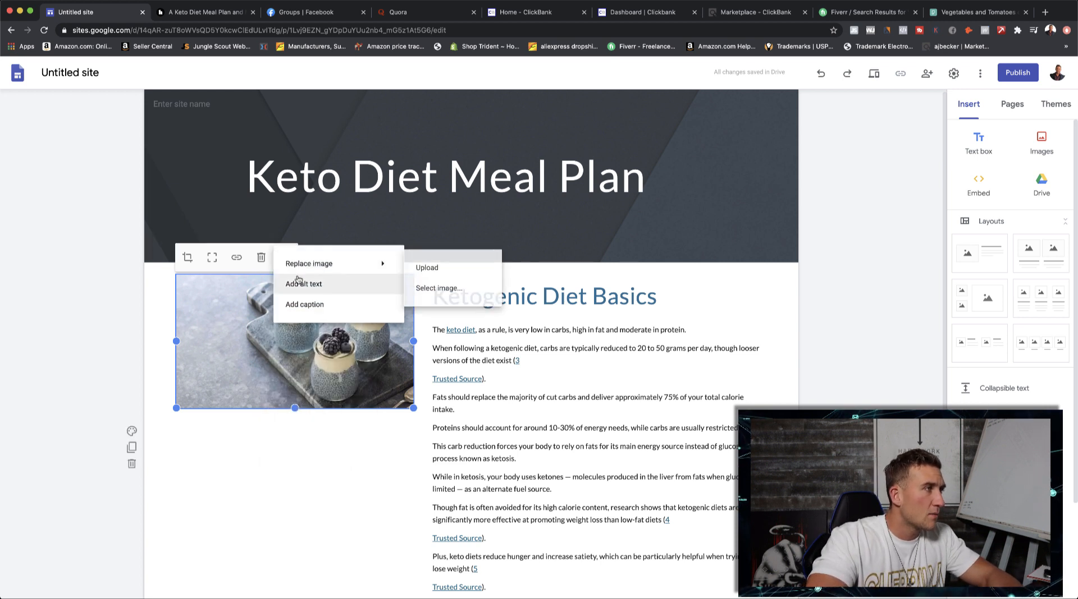
left_click(408, 274)
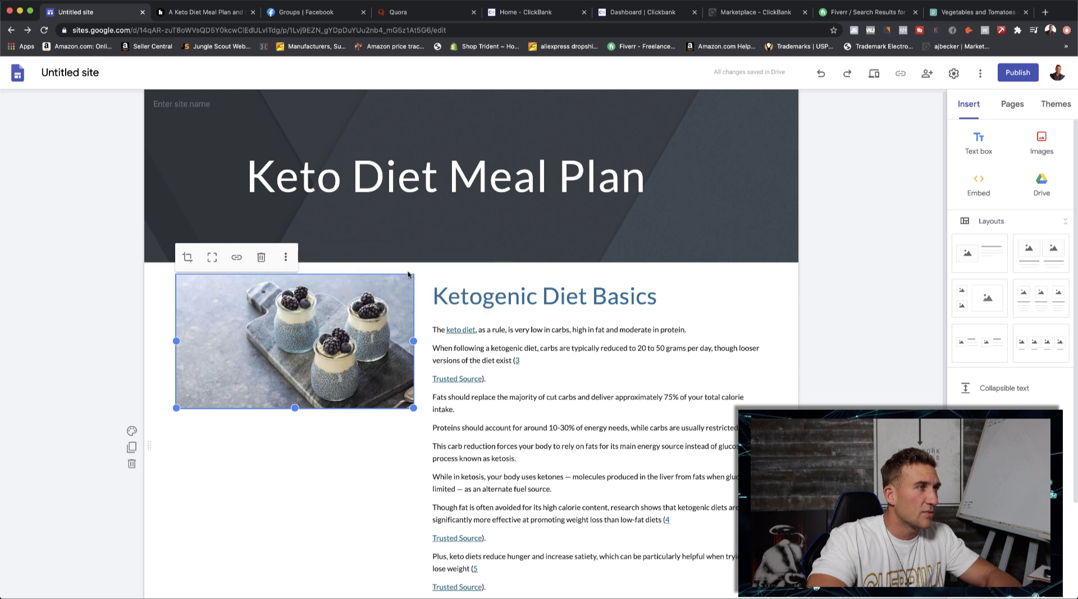
left_click(285, 258)
mouse_move(312, 264)
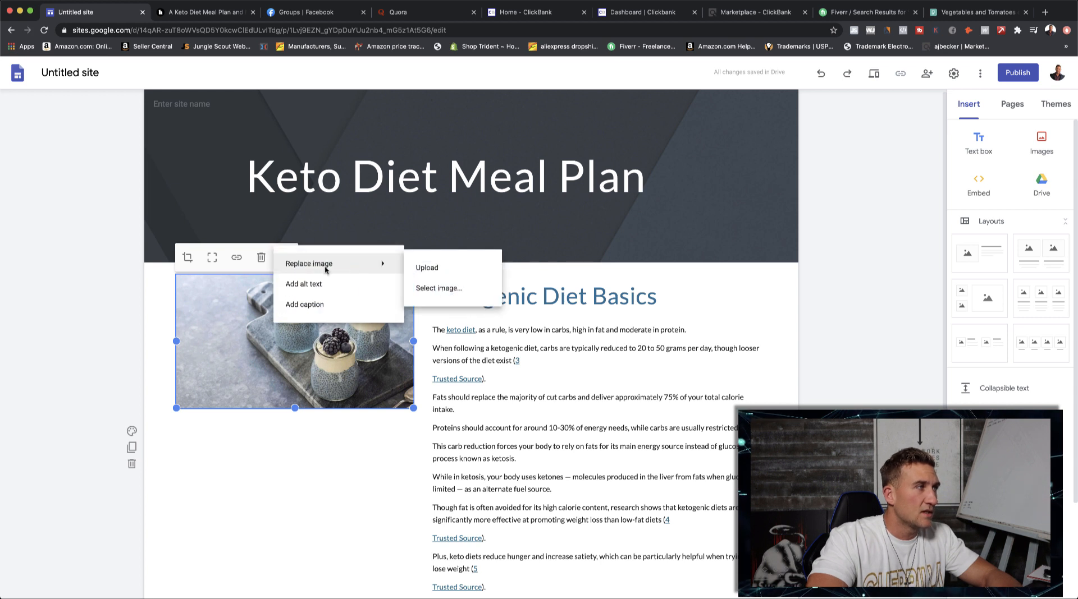
left_click(421, 268)
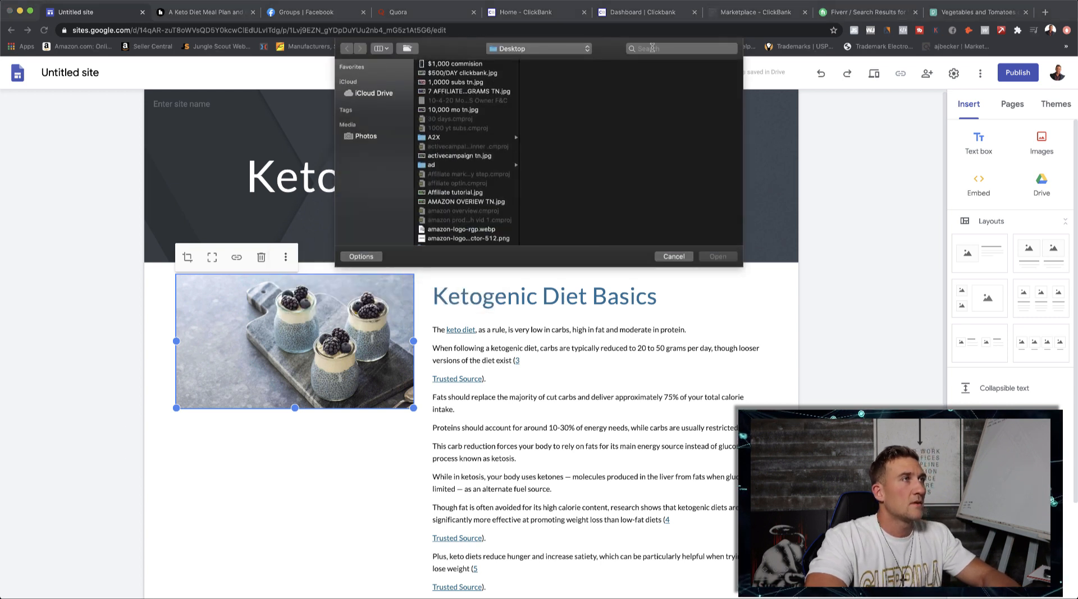
left_click(654, 49)
type("p")
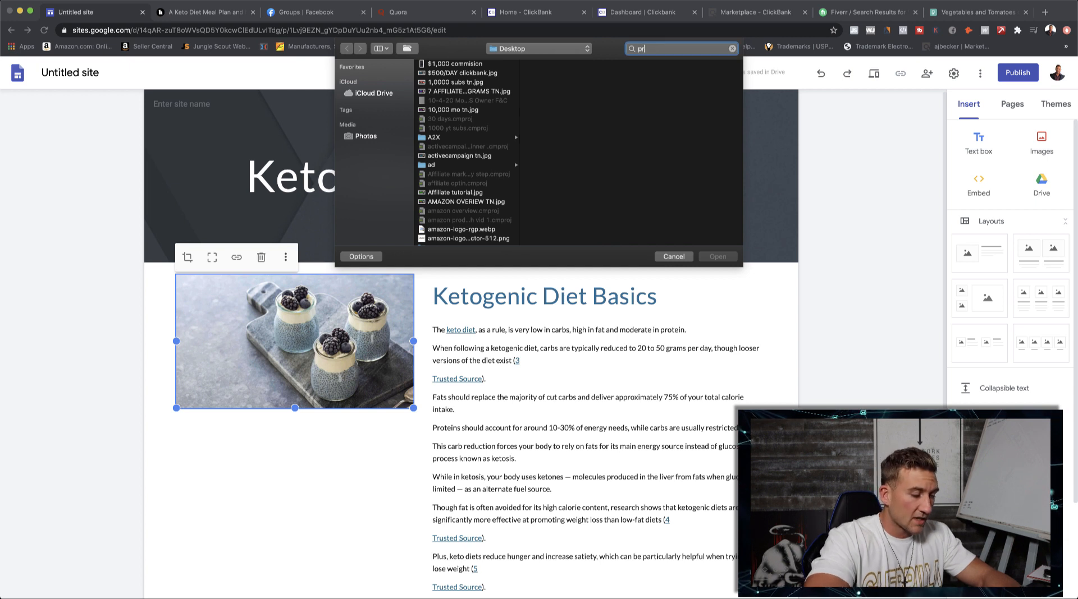
type("exel")
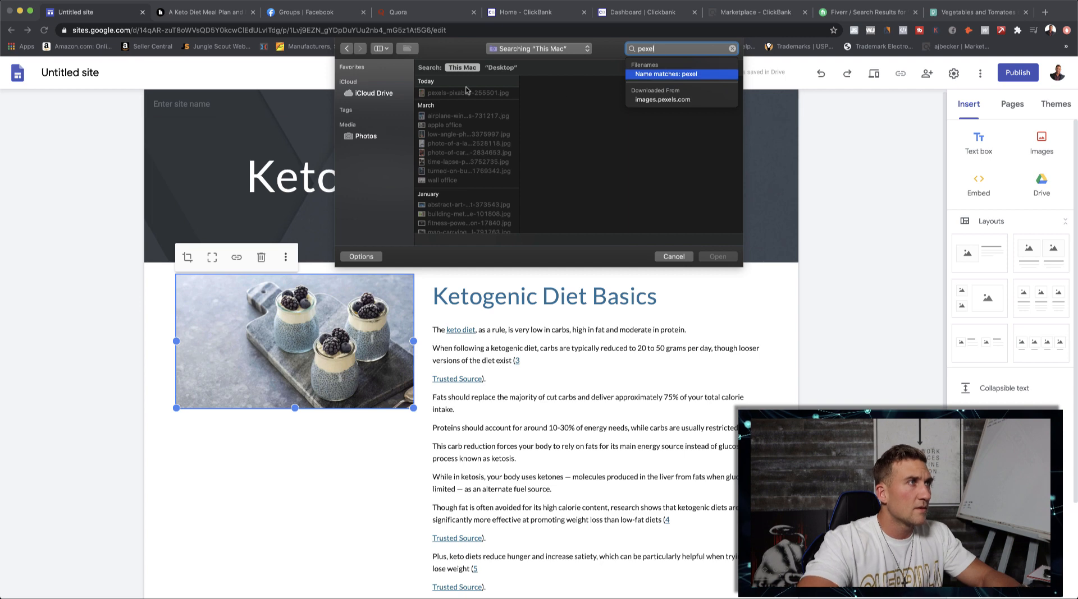
left_click(464, 94)
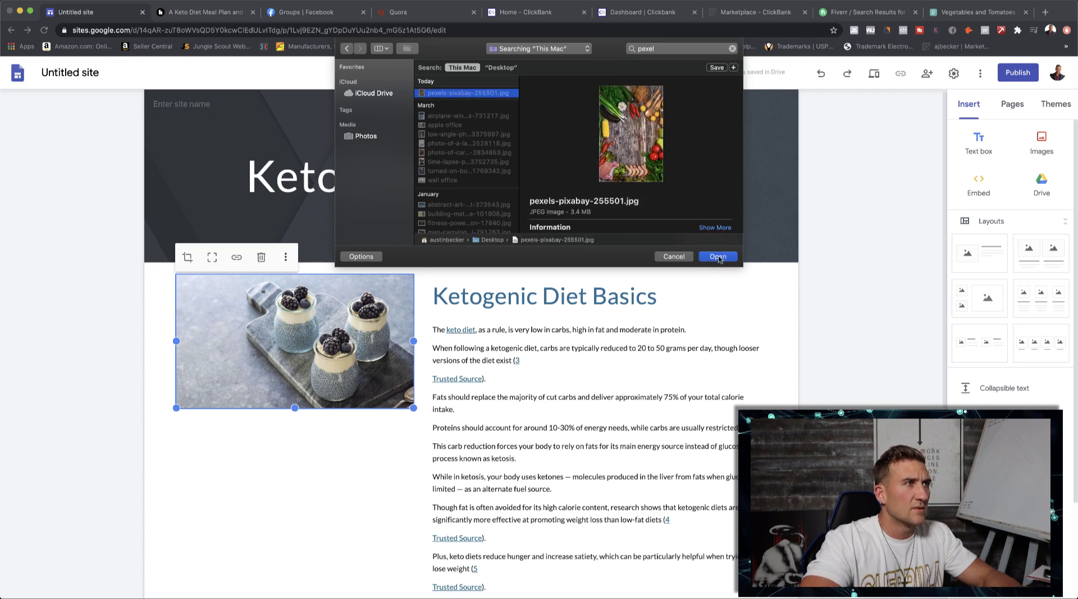
left_click(717, 256)
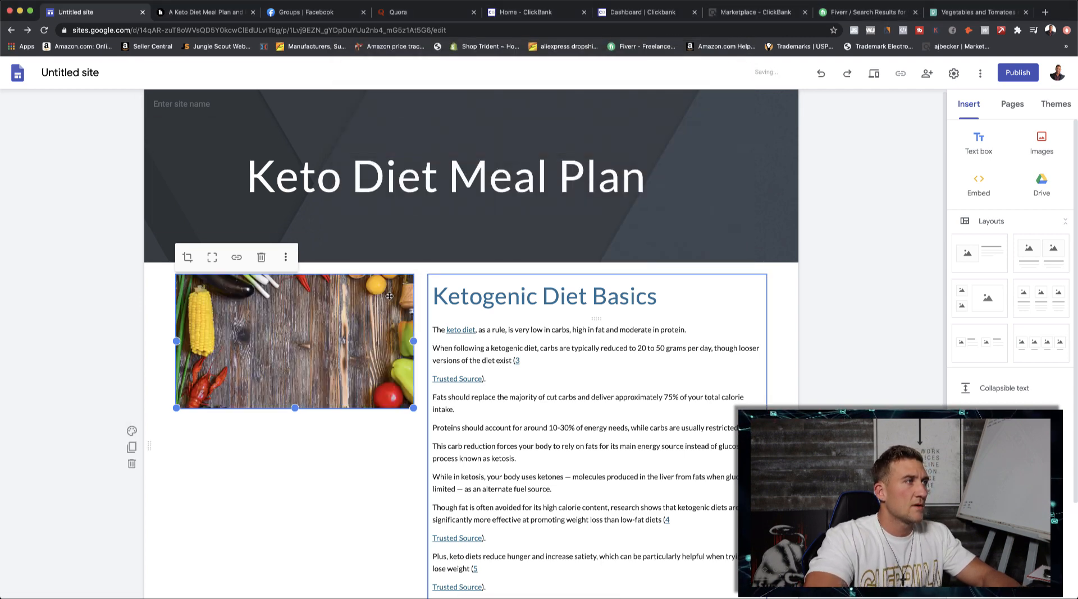
- Extend the uploaded image downward so its frame shows the full height of the photo beside the text
left_click_drag(294, 408, 293, 528)
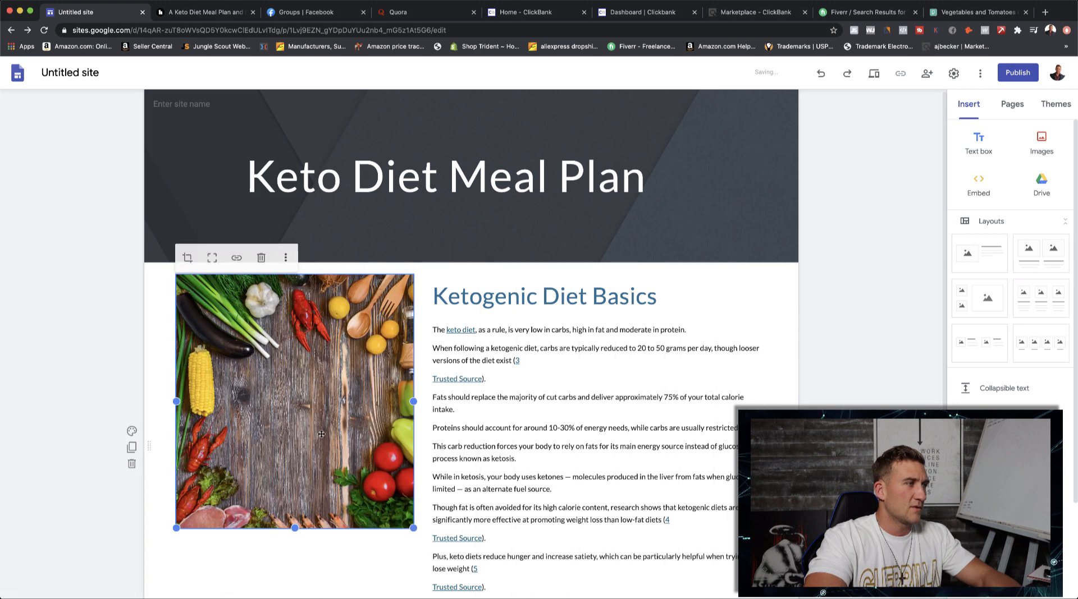
scroll(322, 426, "down", 3)
left_click_drag(294, 390, 297, 479)
left_click(829, 320)
scroll(808, 313, "up", 3)
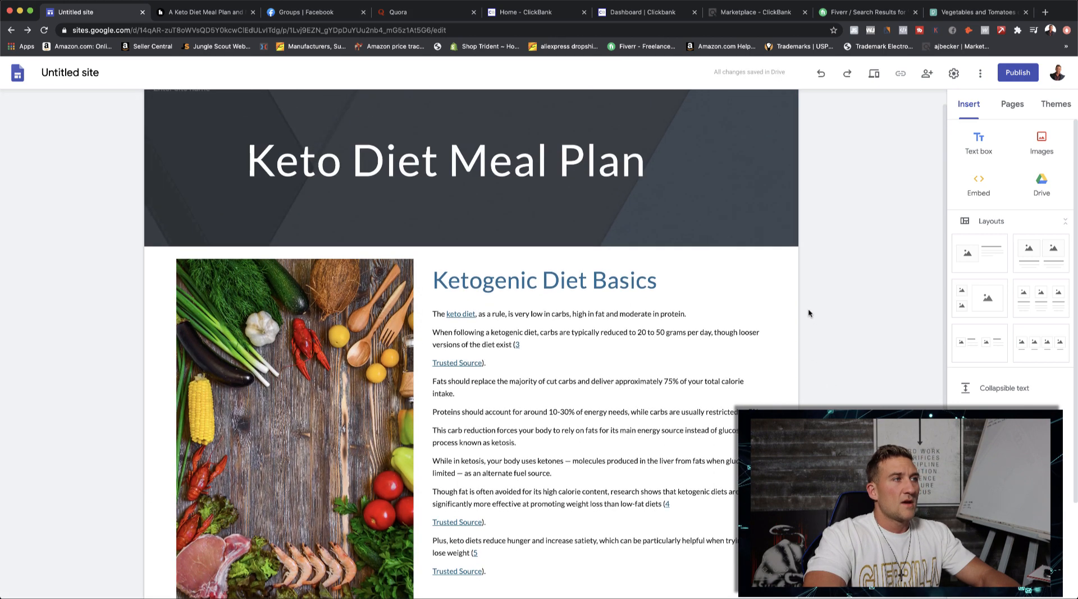
left_click(497, 287)
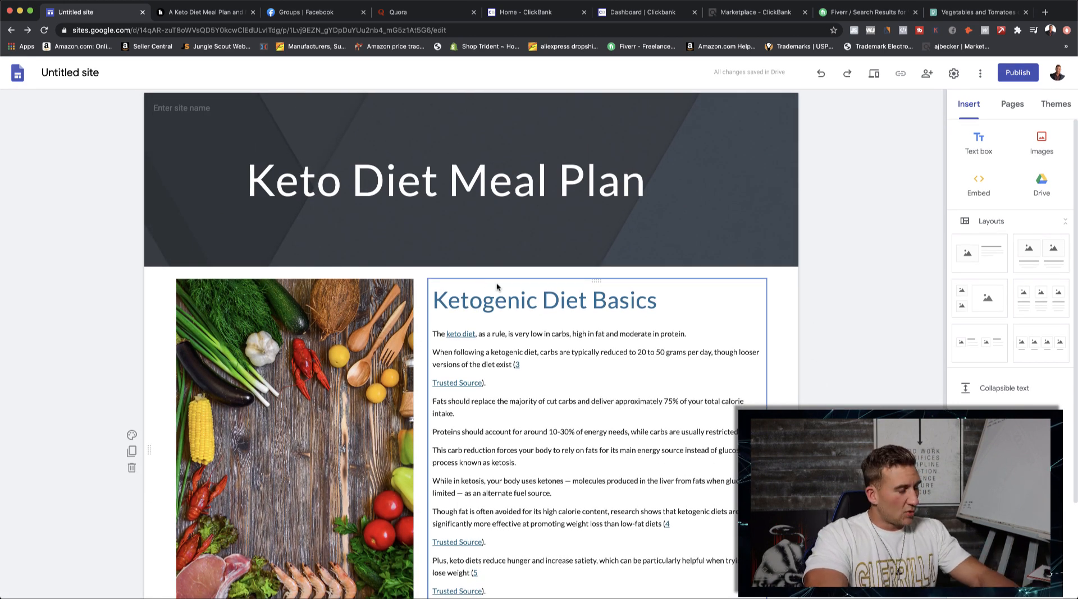
scroll(497, 287, "down", 3)
scroll(516, 269, "up", 3)
left_click(528, 253)
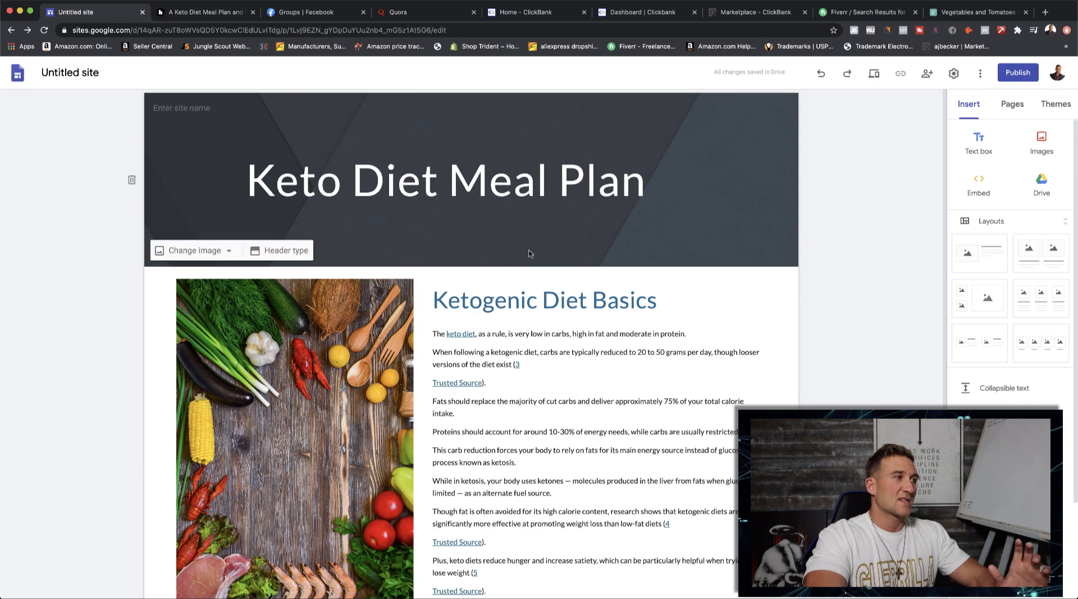
left_click(202, 252)
left_click(188, 279)
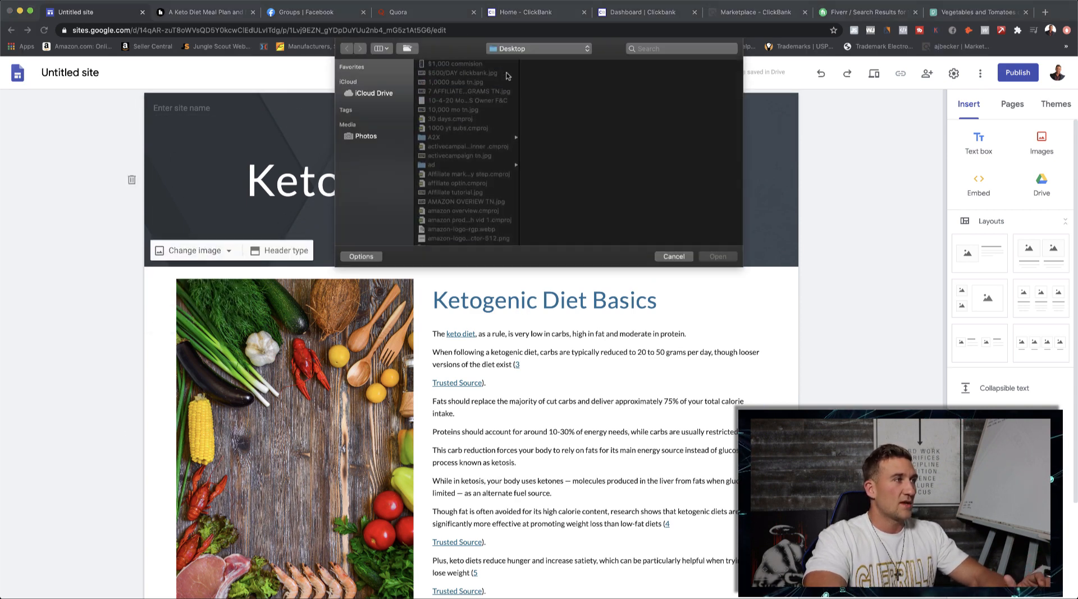
left_click(667, 259)
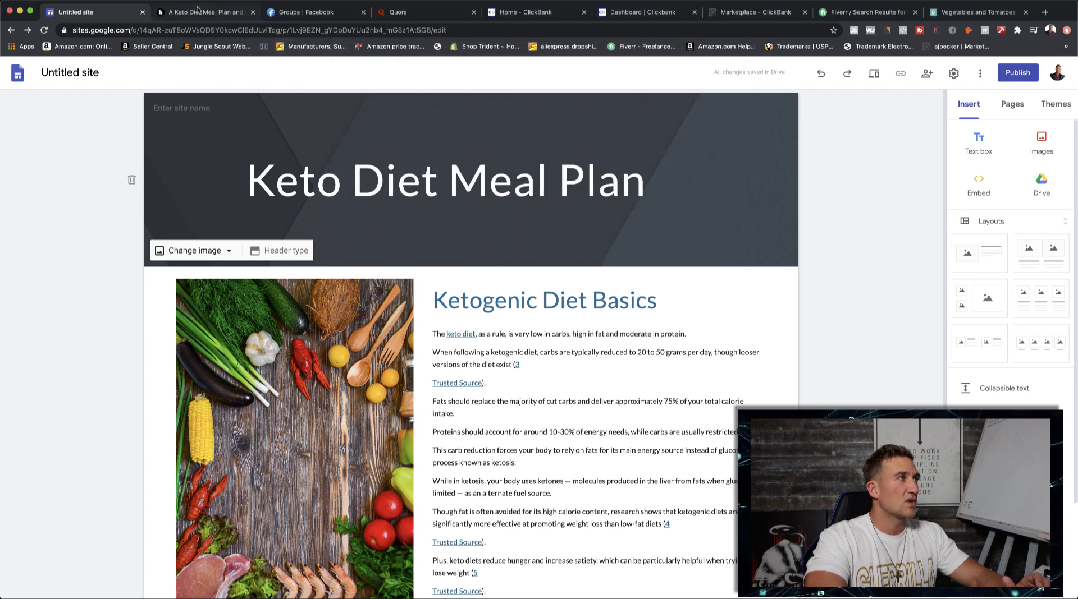
- Take a screenshot of the berry-topped pudding jars photo in the Healthline article
left_click(198, 10)
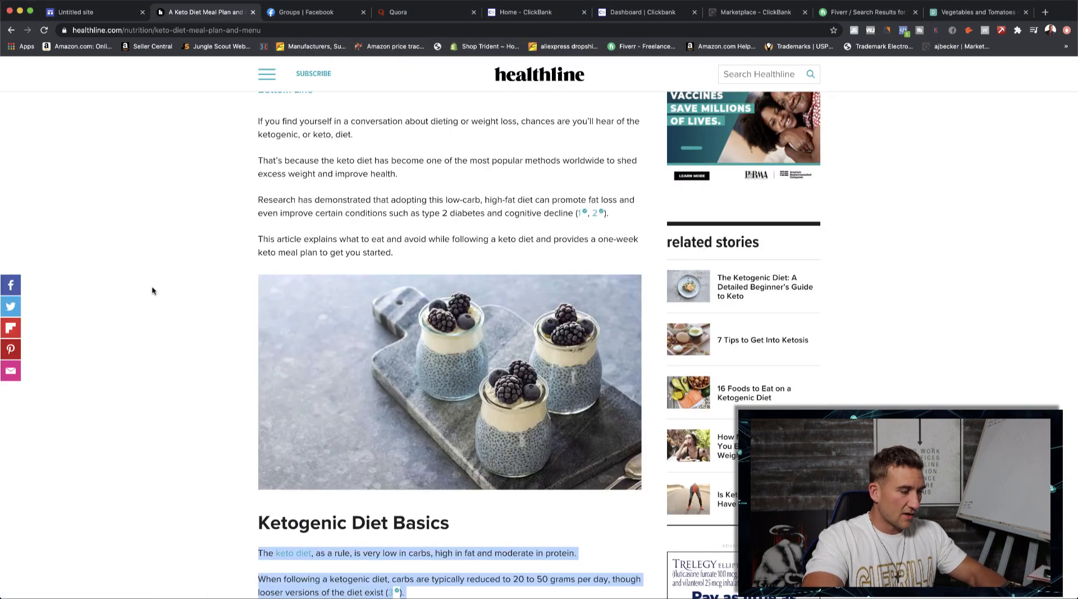
key("super+shift+4")
left_click_drag(260, 276, 640, 489)
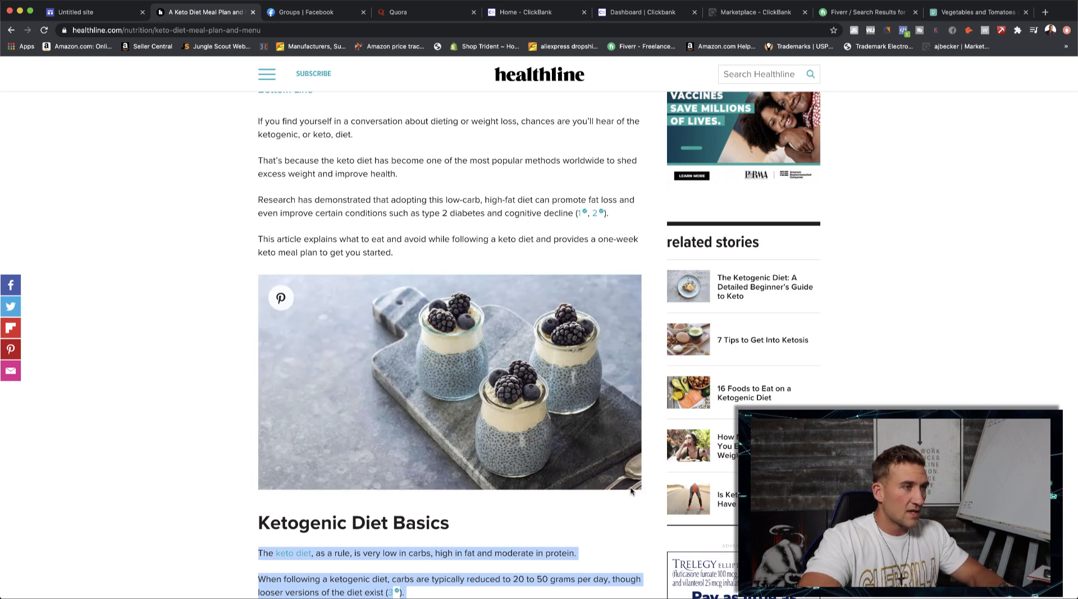
- Back in the site editor, replace the Keto Diet Meal Plan header image by uploading the screenshot of the pudding jars
left_click(84, 14)
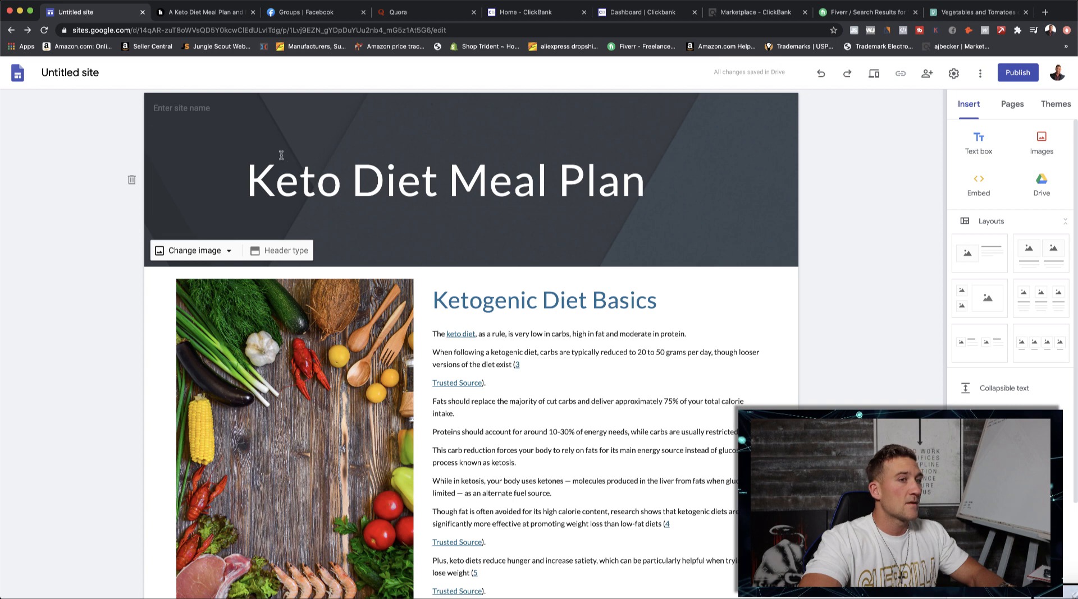
left_click(197, 250)
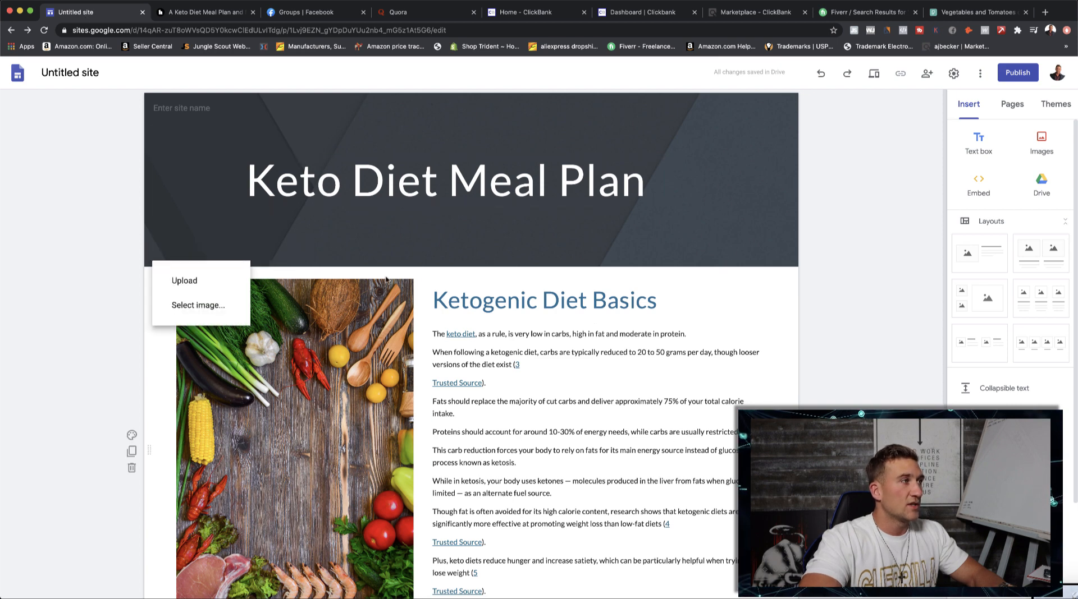
left_click(184, 280)
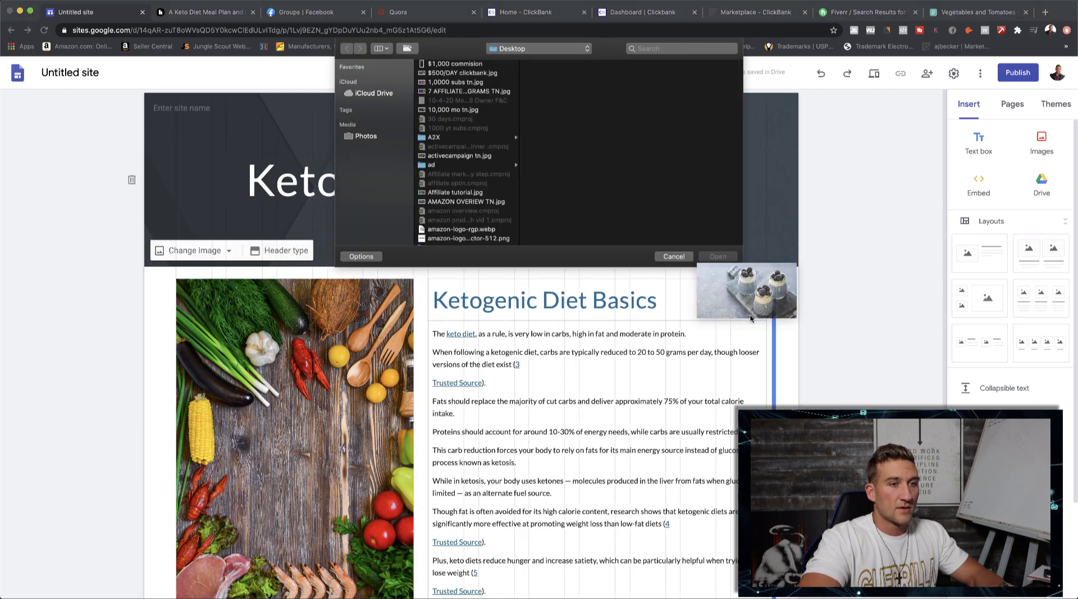
left_click_drag(750, 318, 654, 160)
left_click(716, 257)
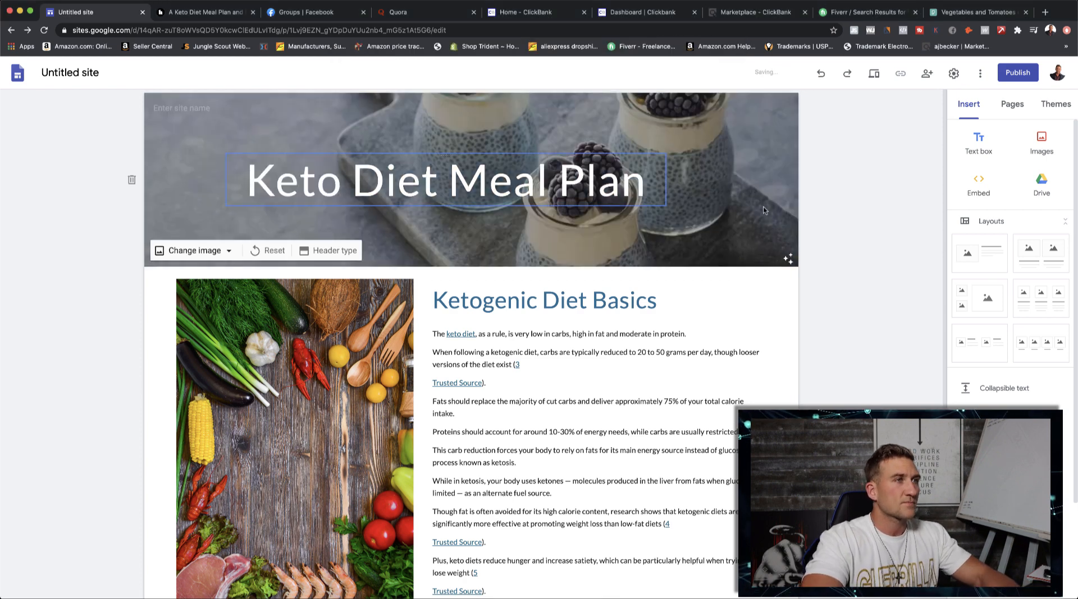
scroll(892, 293, "down", 3)
scroll(866, 294, "up", 3)
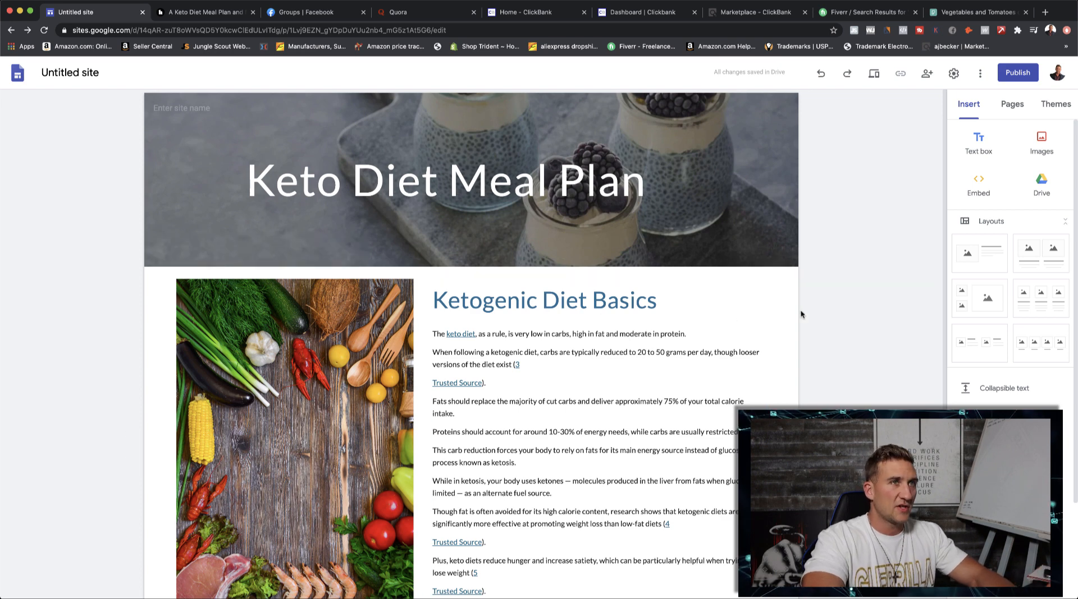
- Switch to the ClickBank Marketplace and open the Health & Fitness category
left_click(208, 12)
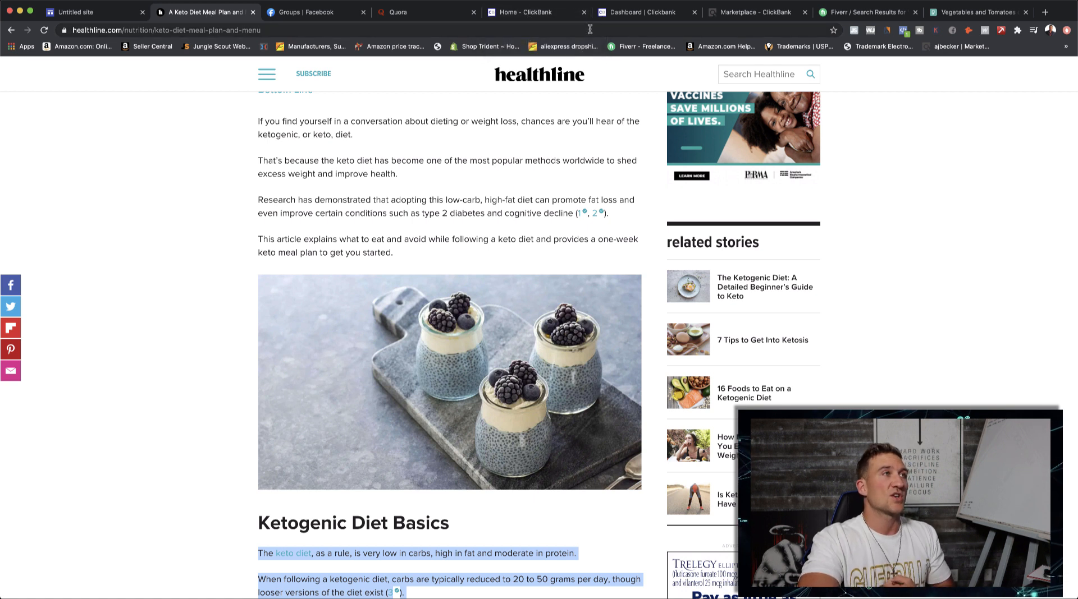
left_click(547, 13)
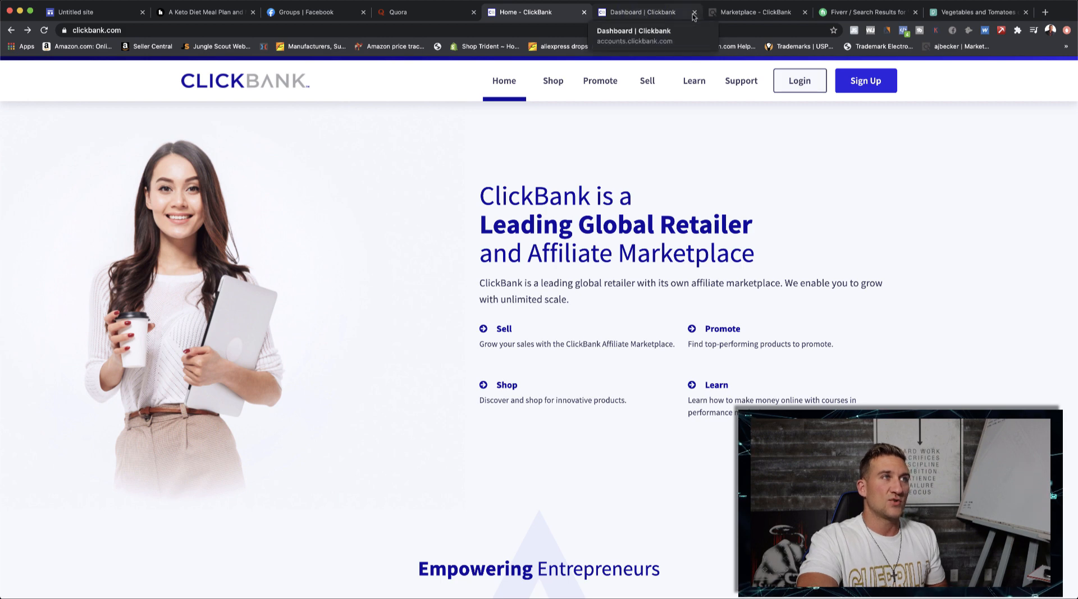
left_click(745, 17)
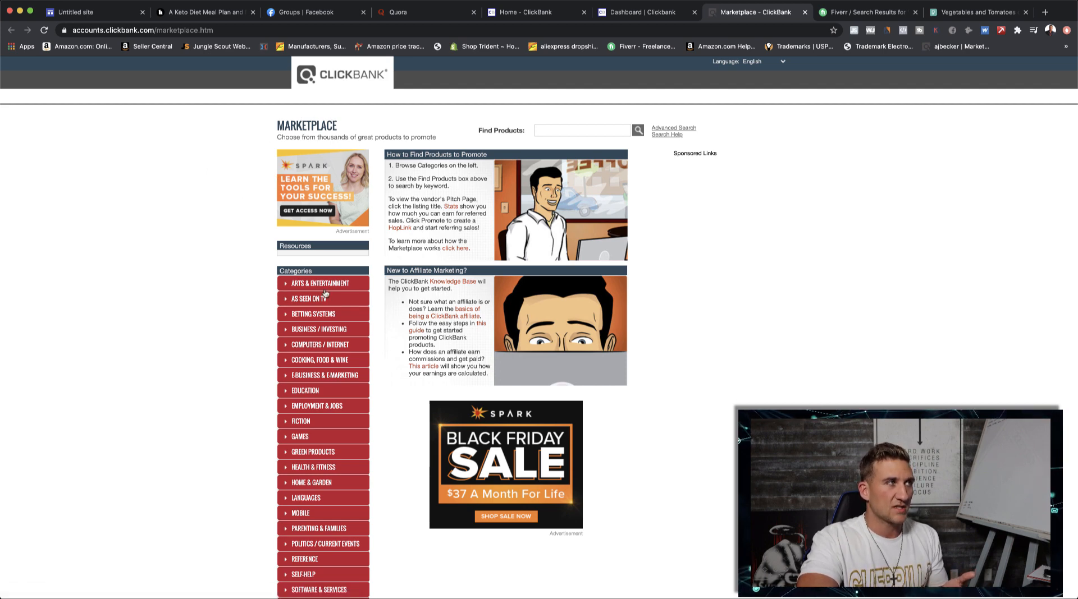
scroll(324, 293, "down", 1)
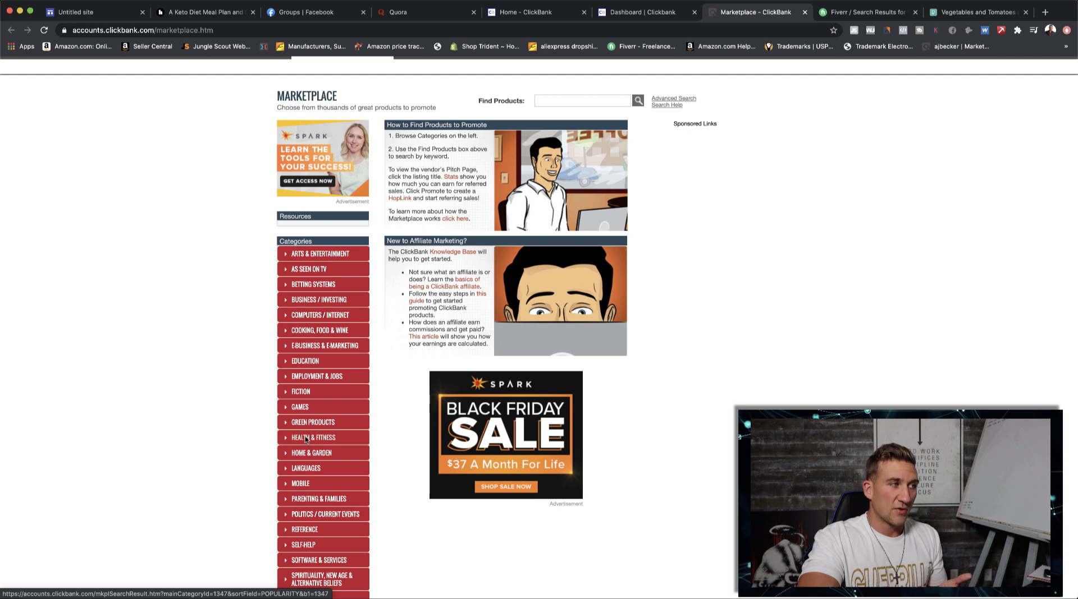
scroll(306, 438, "down", 1)
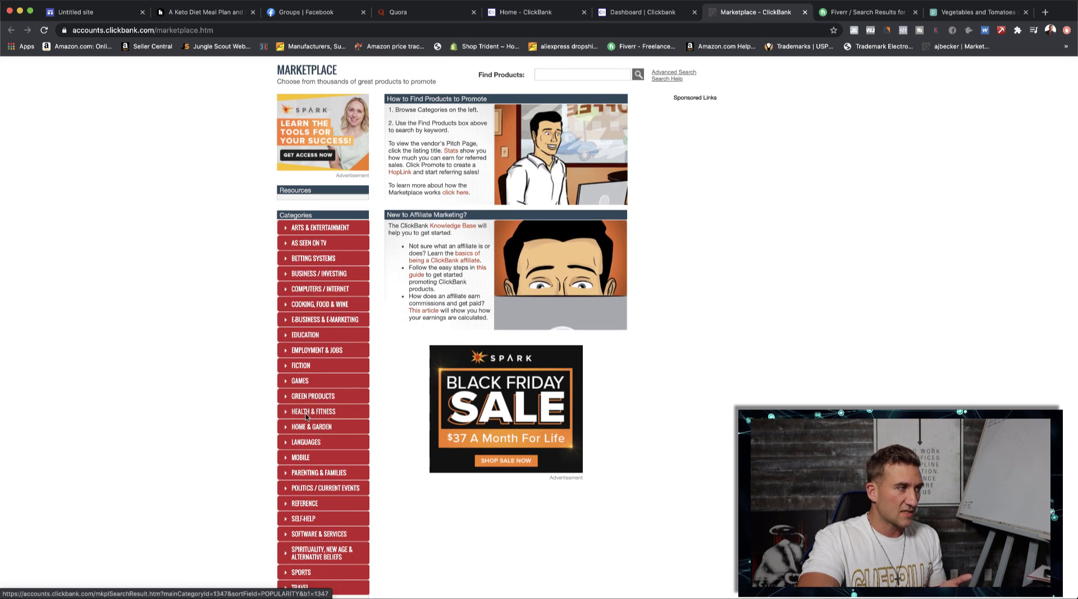
left_click(306, 412)
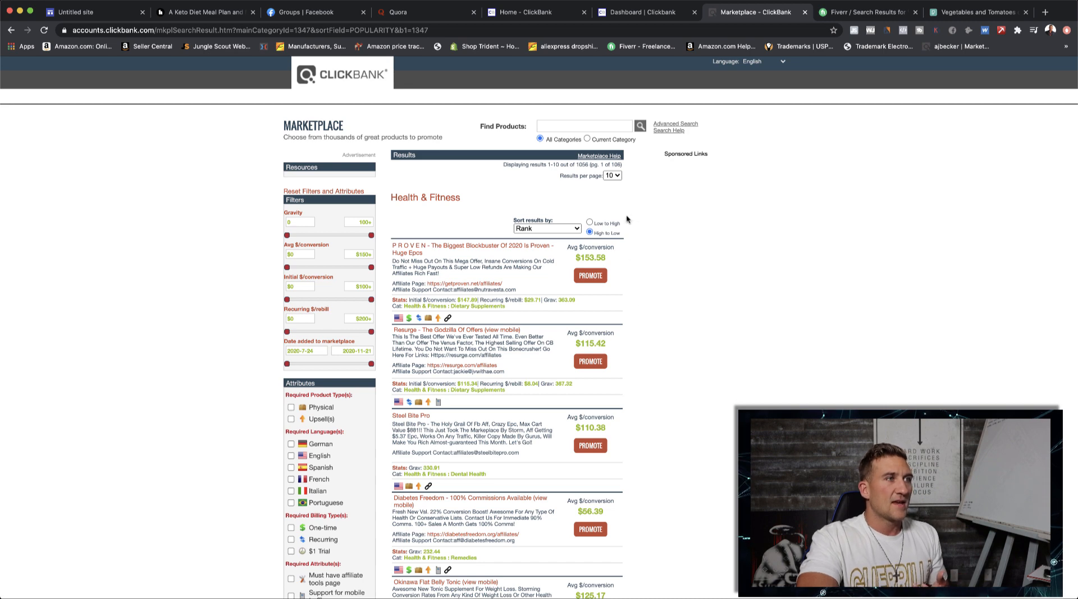
- Look through the Health & Fitness offers for a keto product, examine the Custom Keto Diet sales page, and close it
scroll(627, 219, "down", 1)
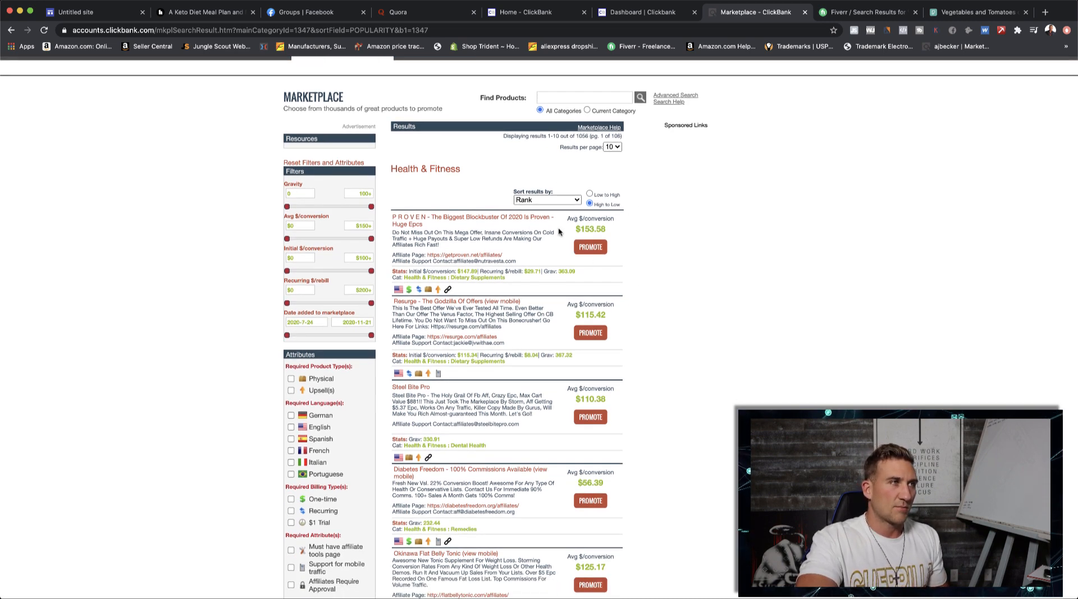
scroll(549, 263, "down", 1)
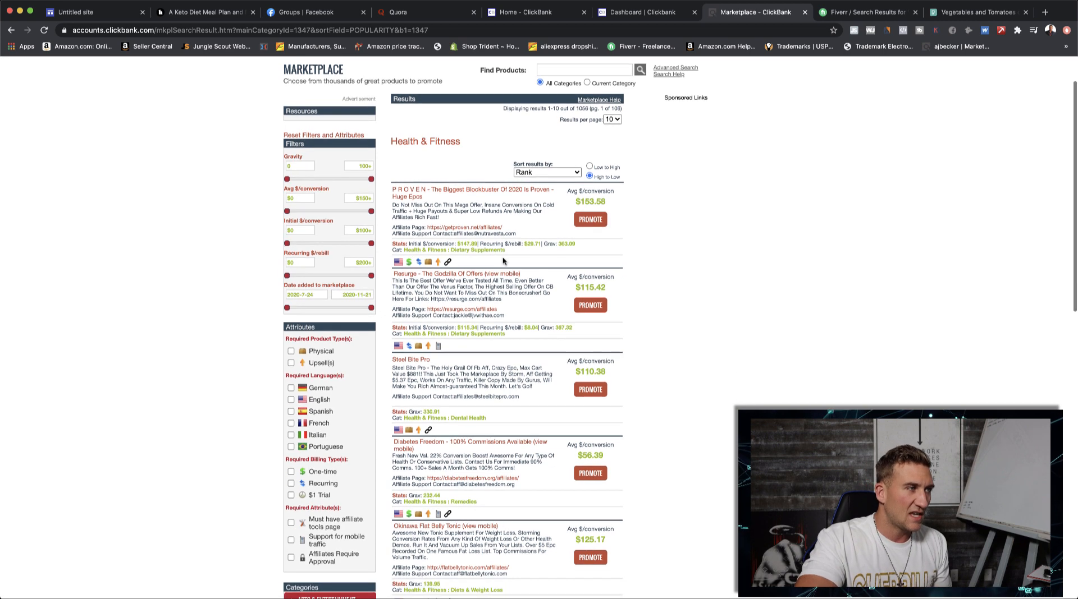
scroll(446, 211, "down", 1)
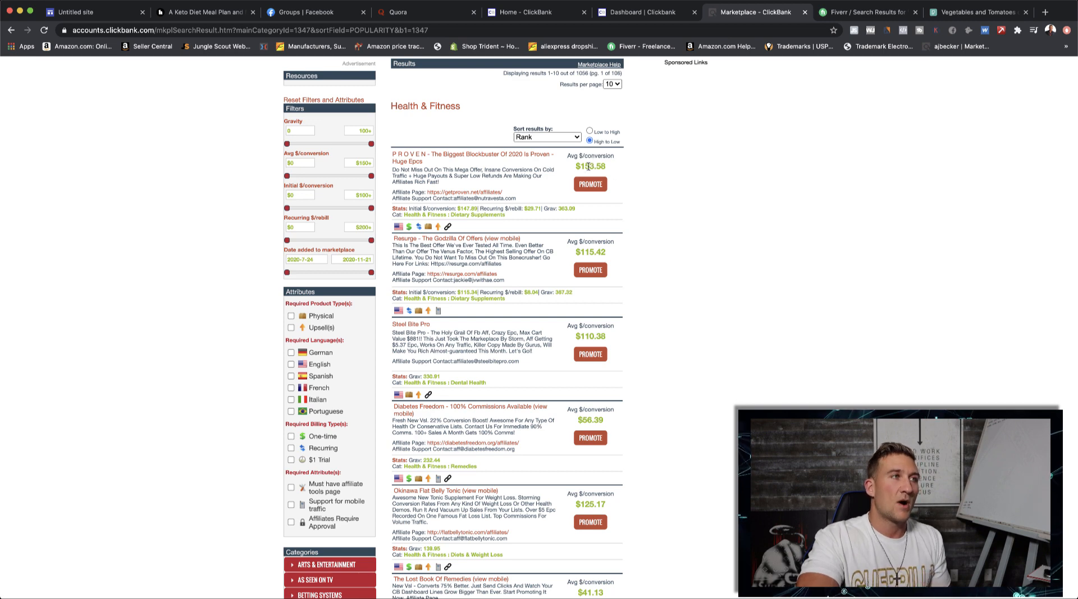
scroll(577, 200, "down", 4)
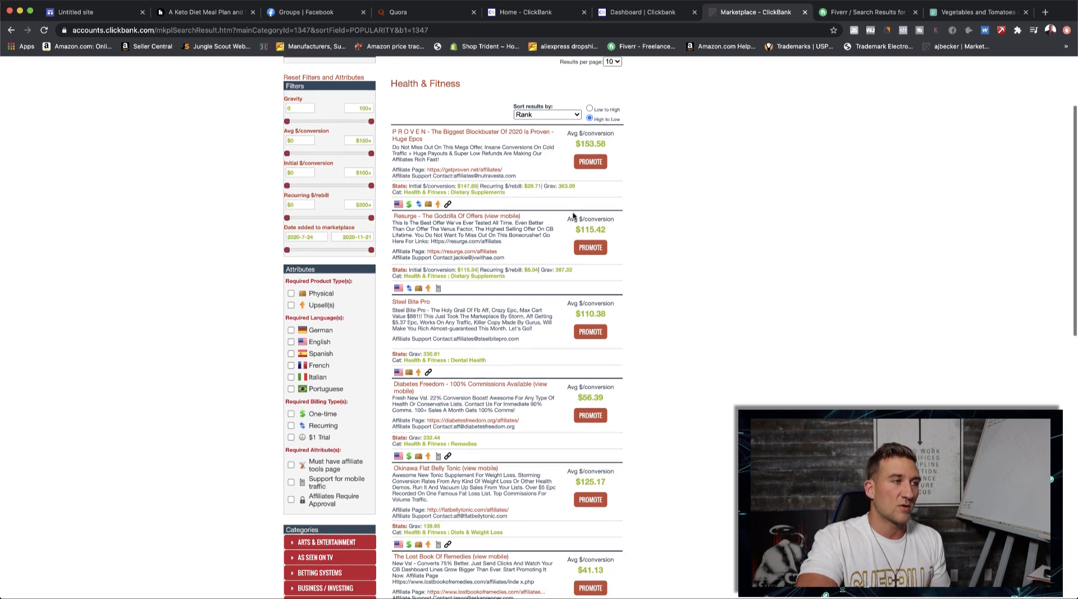
scroll(559, 247, "down", 4)
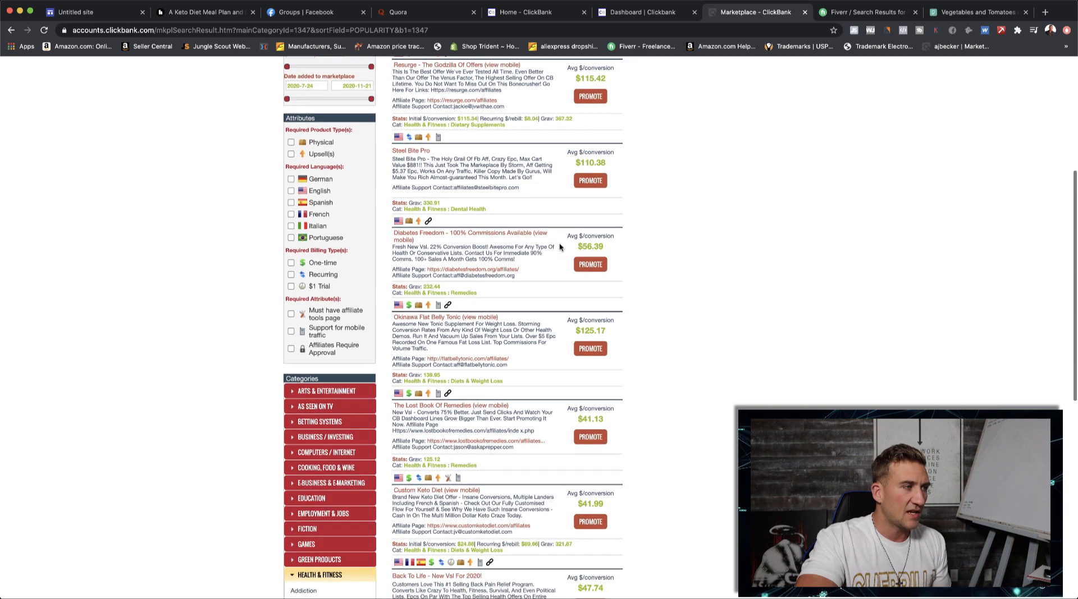
scroll(438, 457, "down", 2)
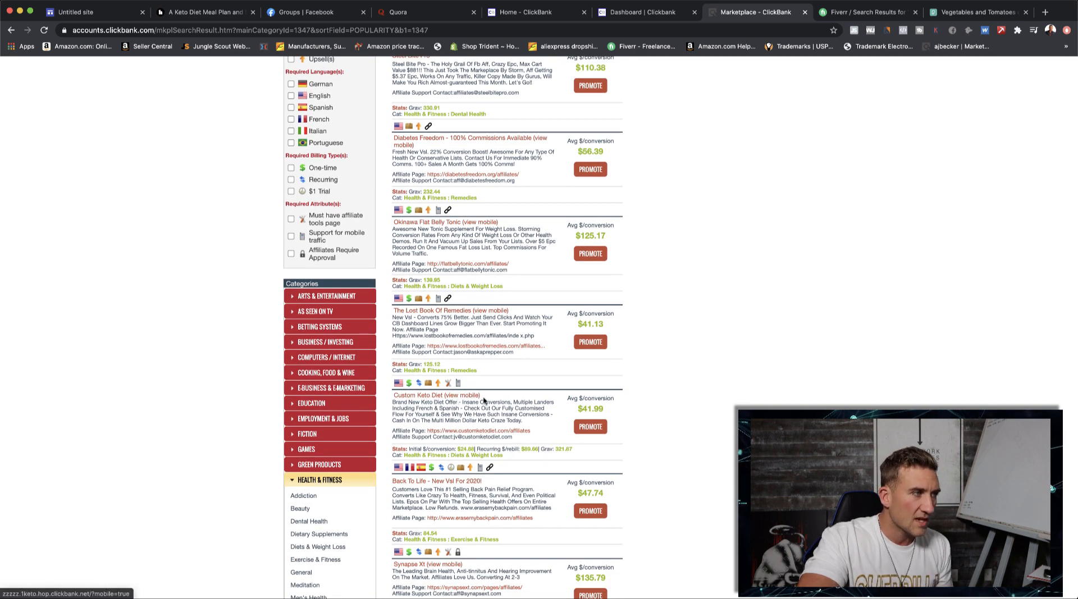
scroll(486, 398, "down", 1)
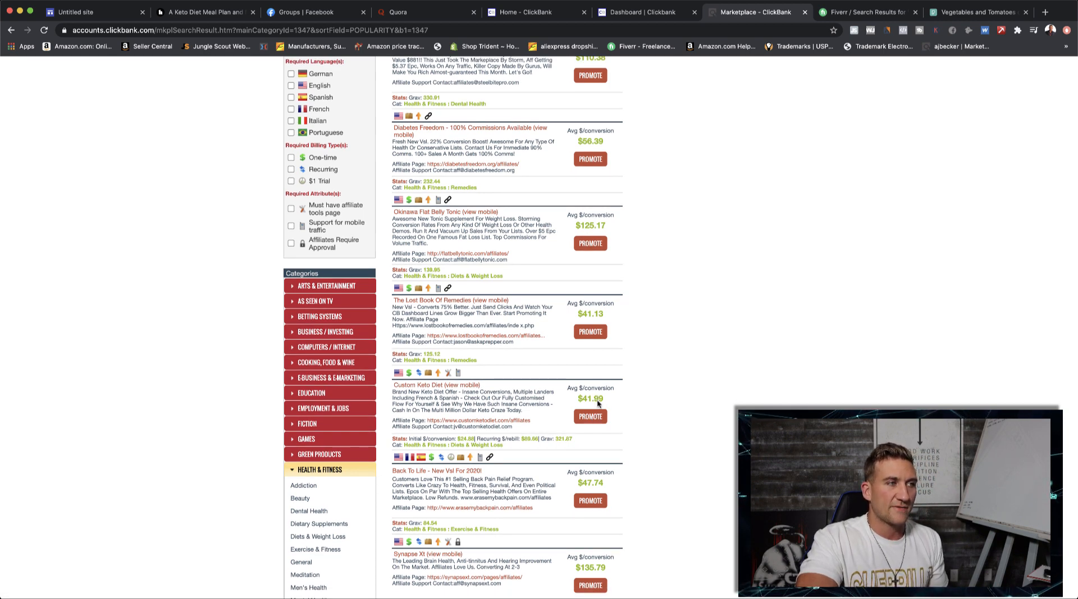
left_click(436, 388)
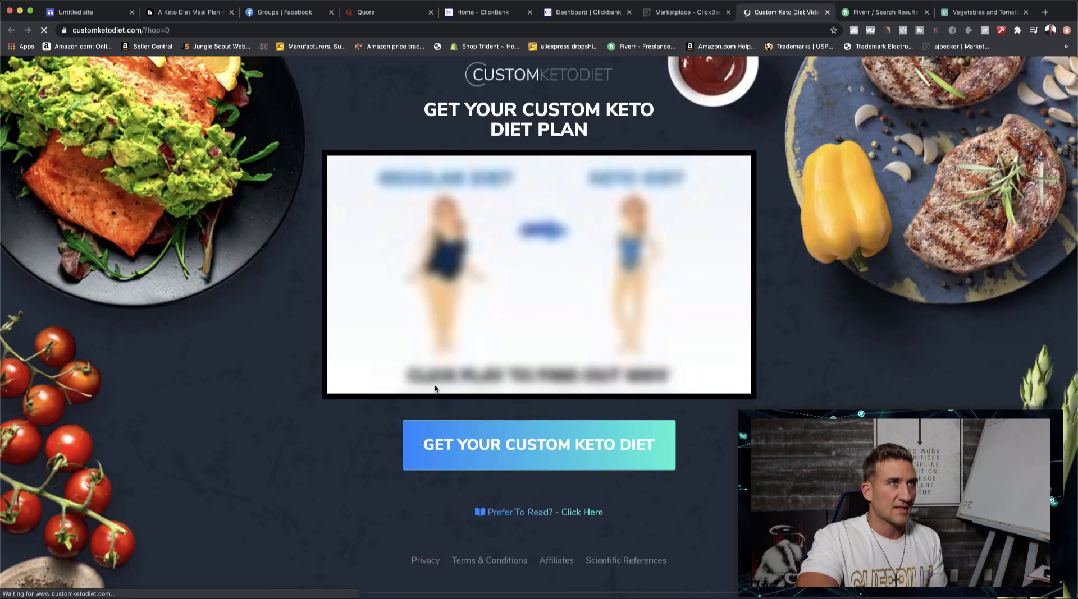
scroll(537, 360, "down", 3)
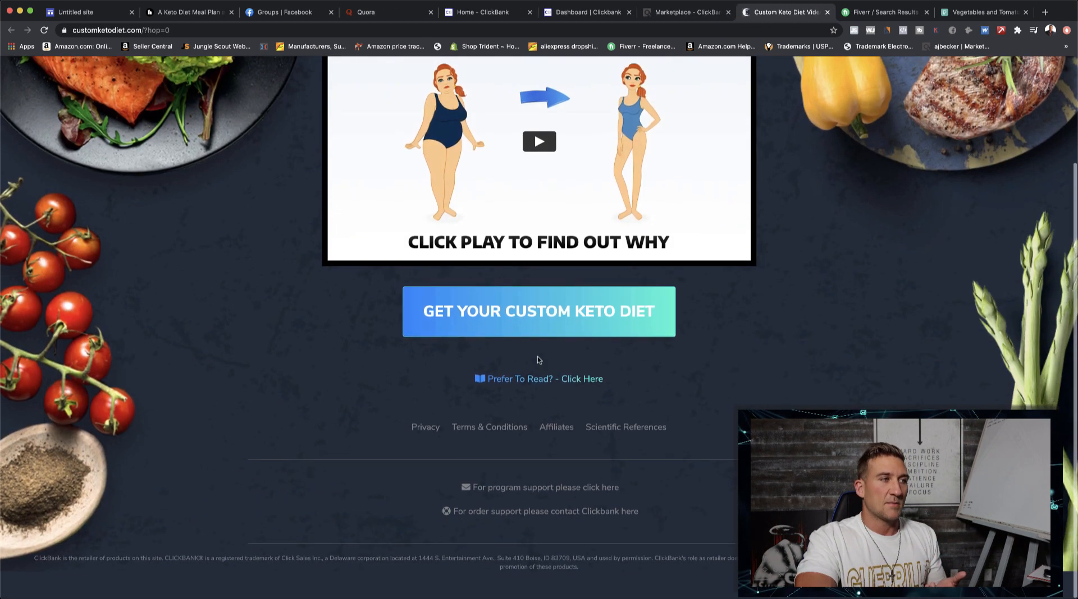
scroll(537, 361, "up", 3)
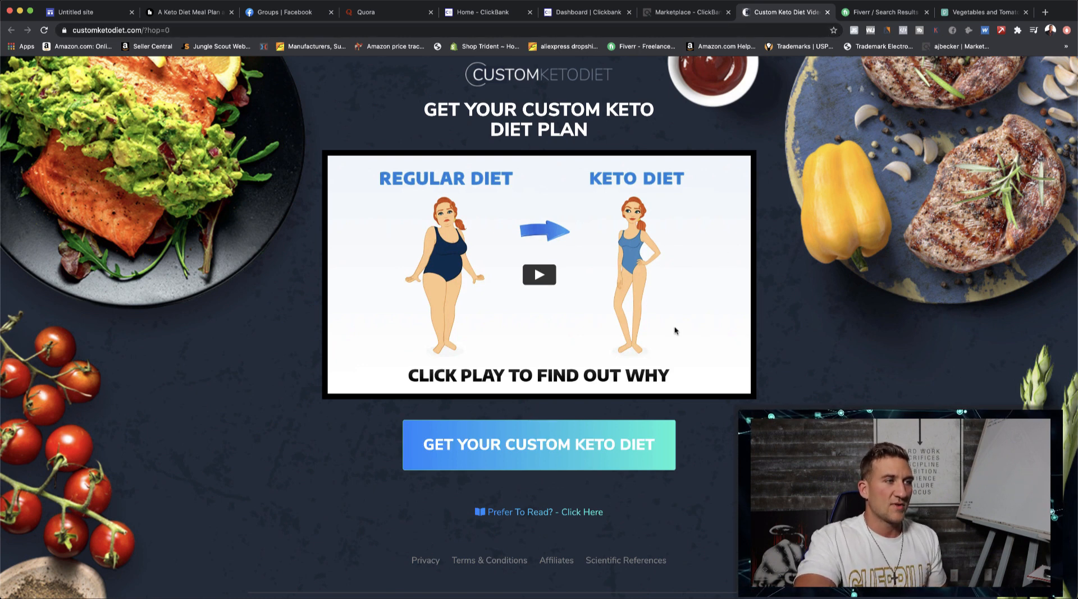
left_click(827, 13)
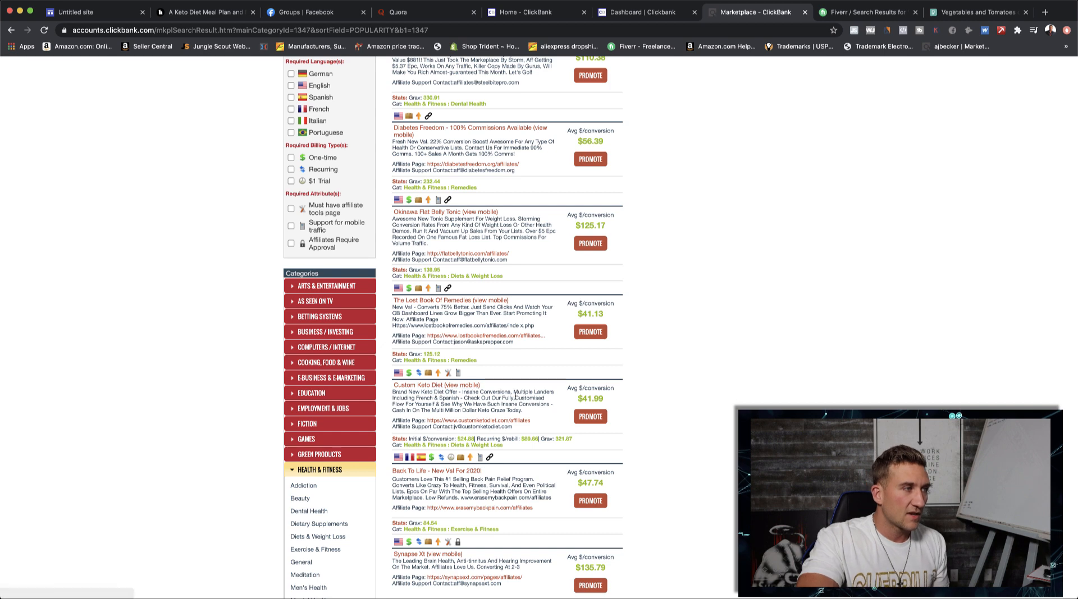
- Generate a HopLink for promoting the Custom Keto Diet offer using the affiliate's account nickname, and copy the link
left_click(589, 418)
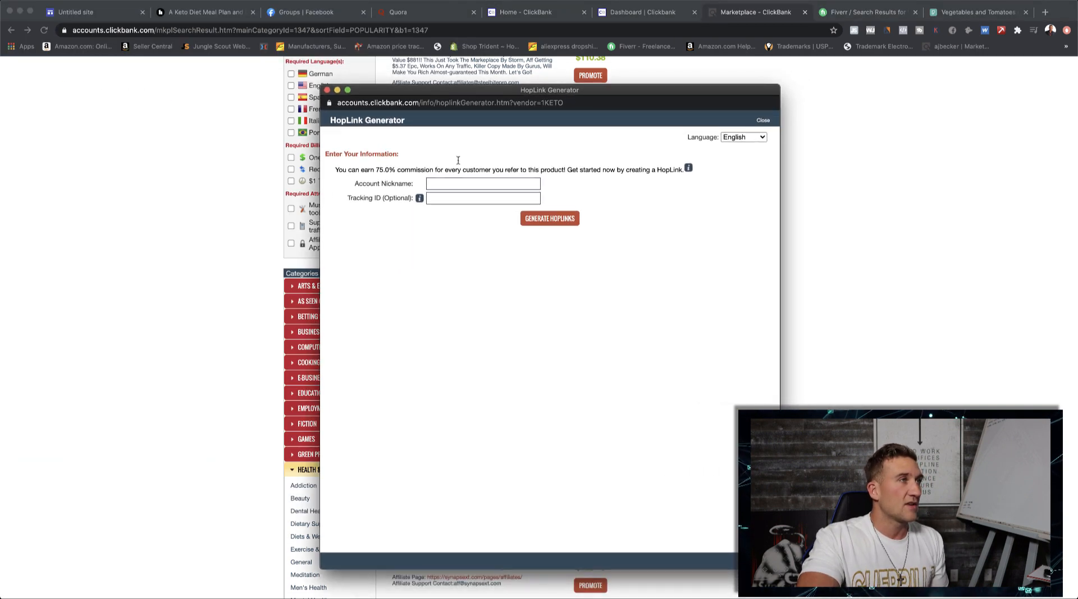
left_click(441, 185)
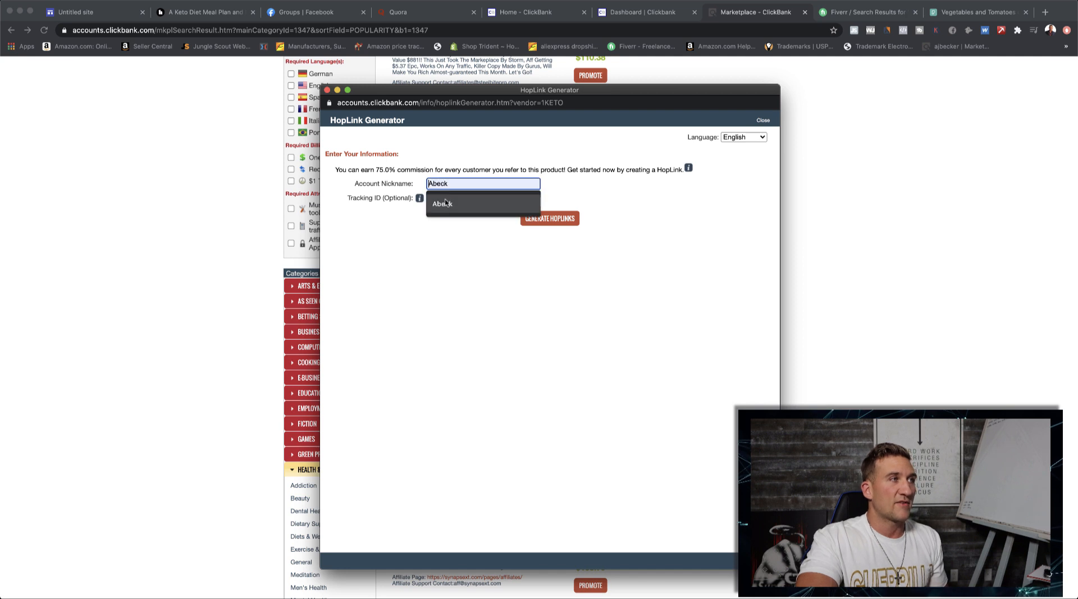
left_click(554, 223)
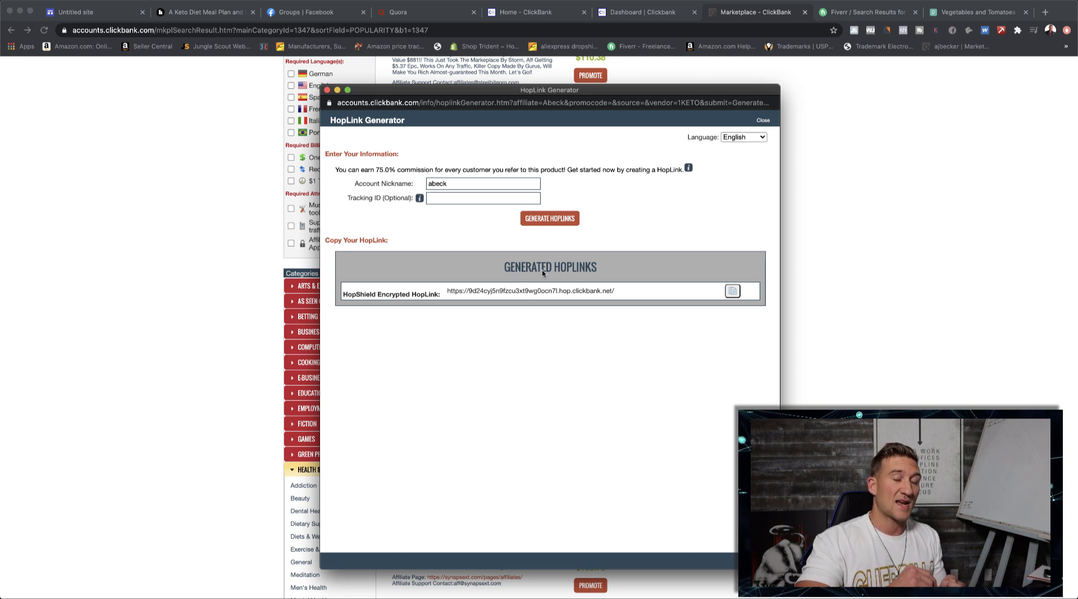
left_click(732, 291)
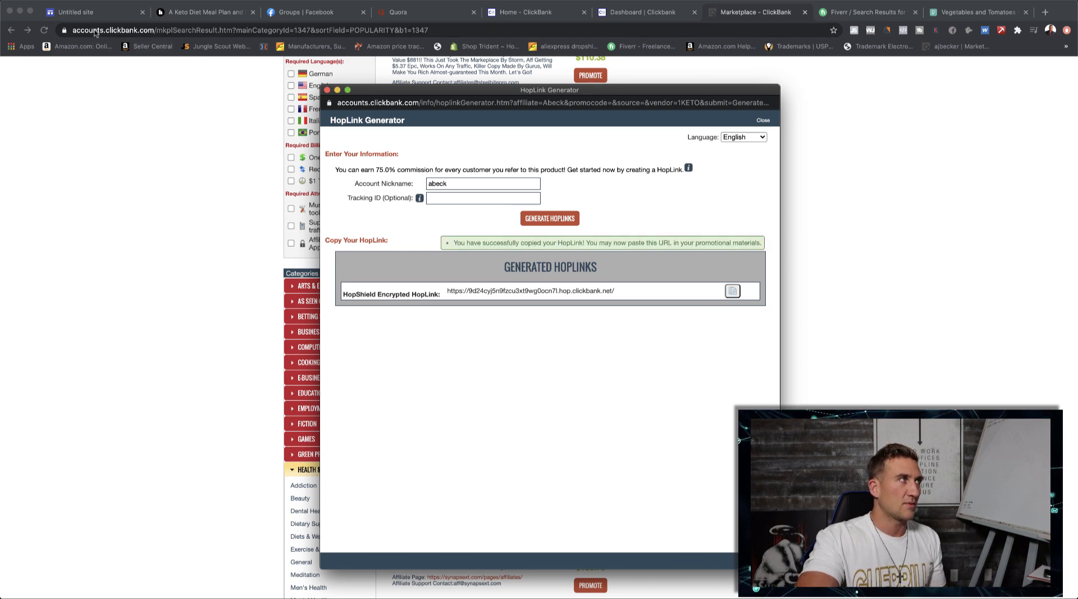
- Return to the site editor, insert two blank lines above the first Ketogenic Diet Basics paragraph, and style the first line as Subheading
left_click(89, 14)
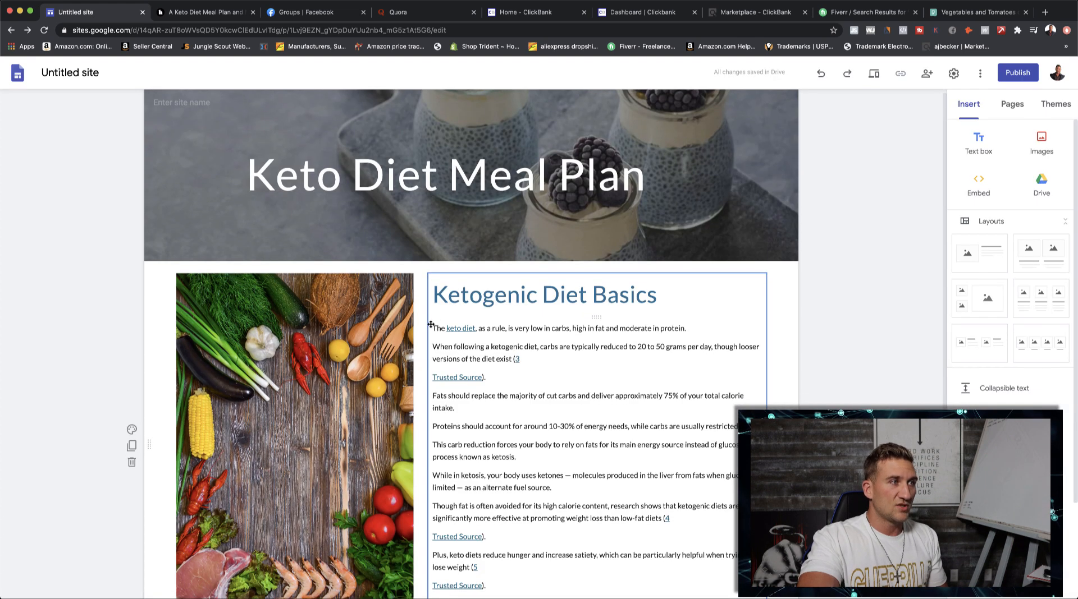
left_click(497, 327)
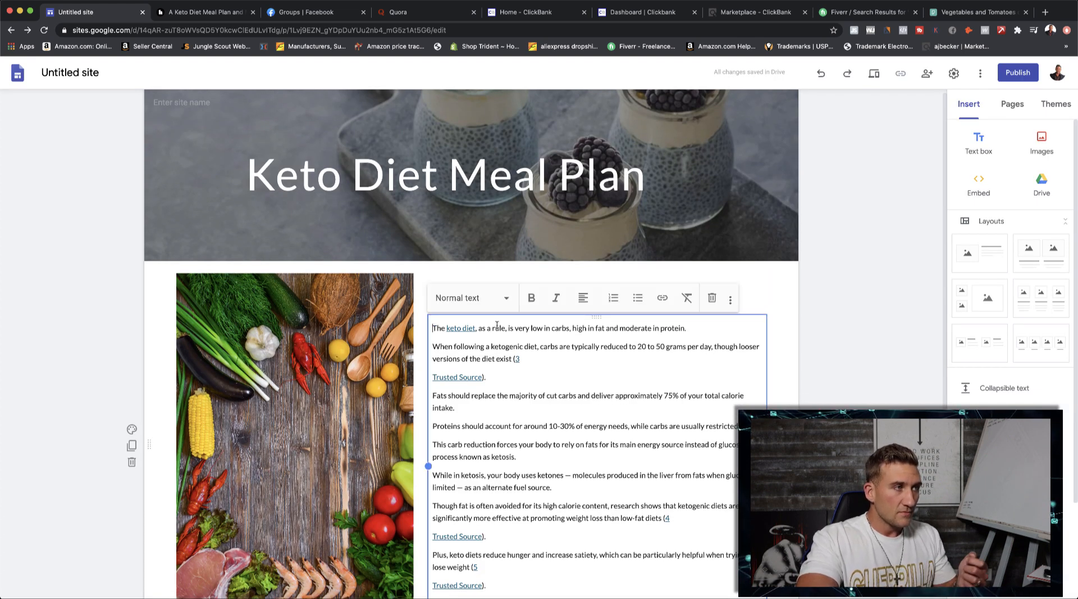
key("Return")
key("Return")
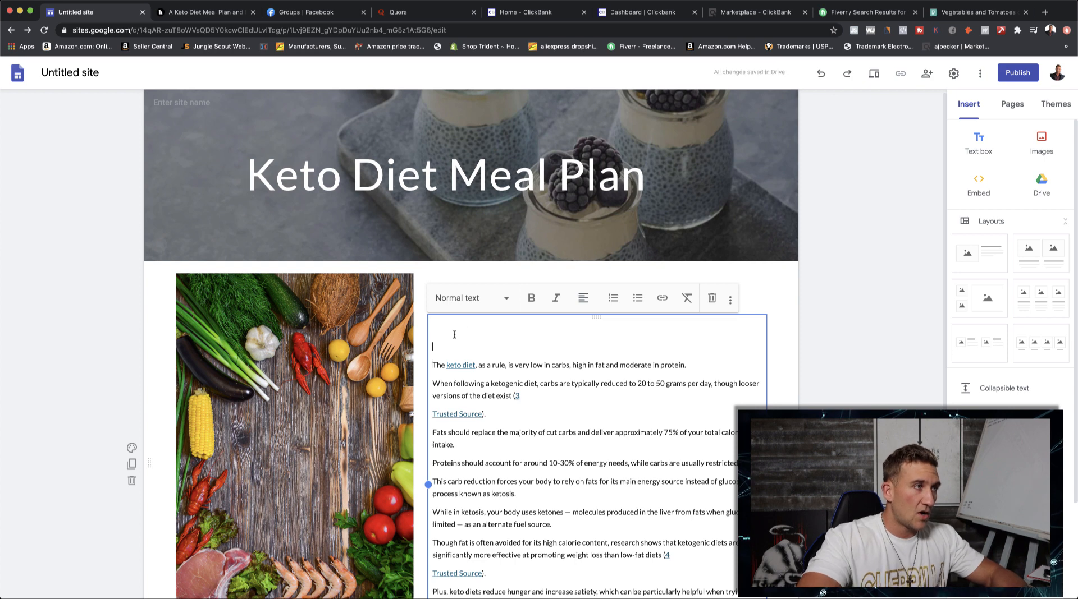
left_click(445, 332)
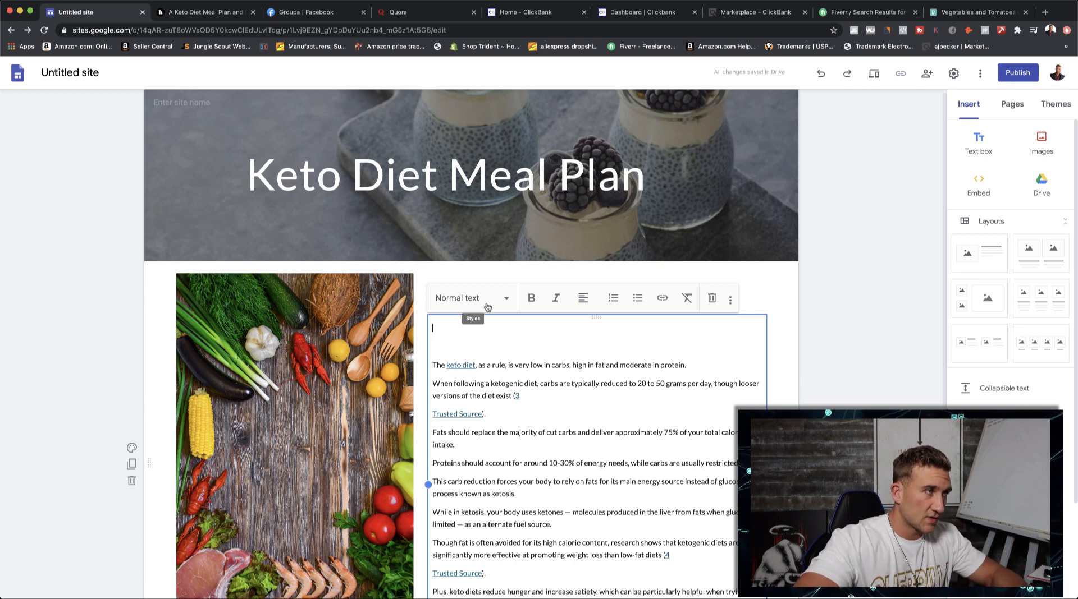
left_click(505, 300)
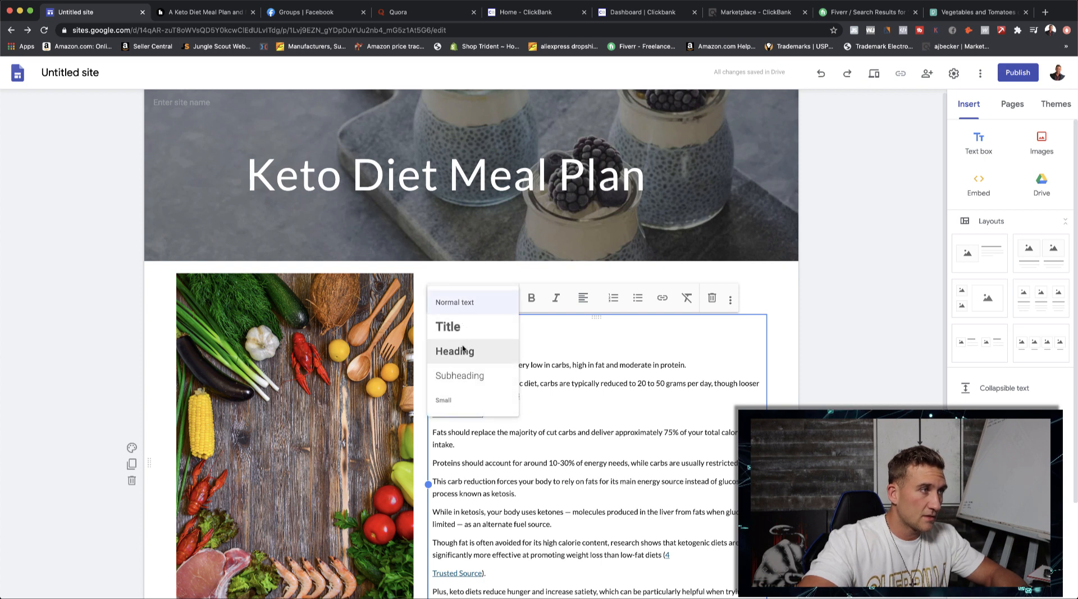
left_click(459, 375)
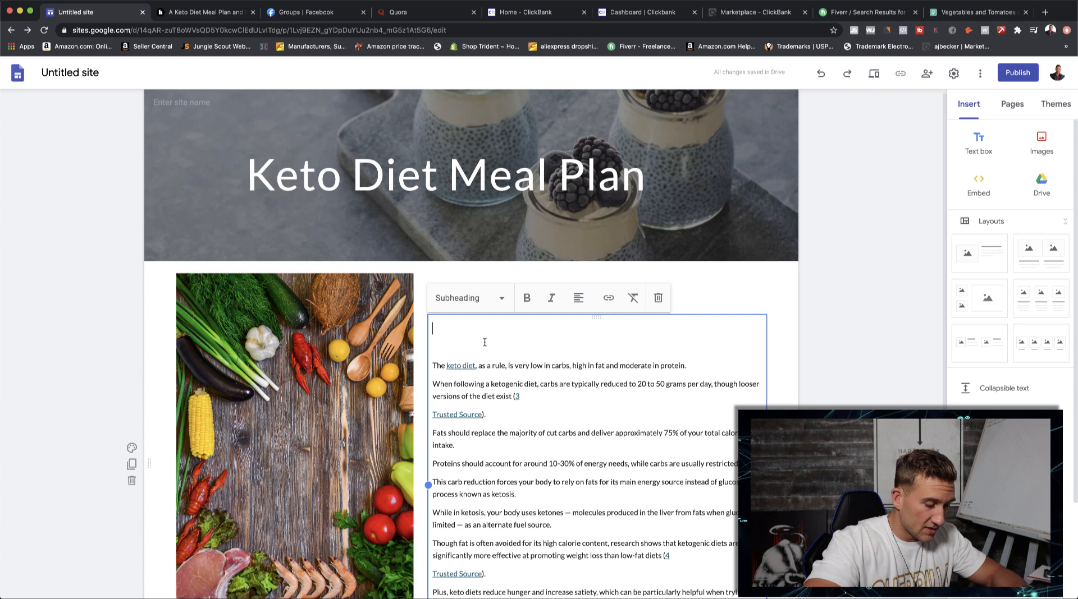
- Write the subheading "Get a Personalized Keto Diet Plan Build Just For You!" on the first line under Ketogenic Diet Basics
type("The")
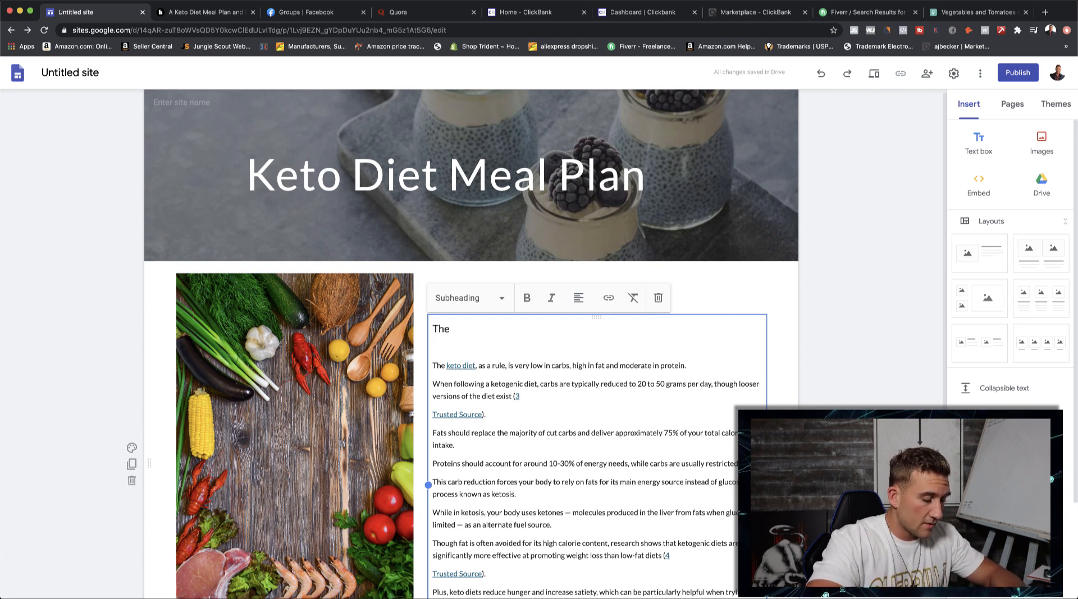
key("BackSpace")
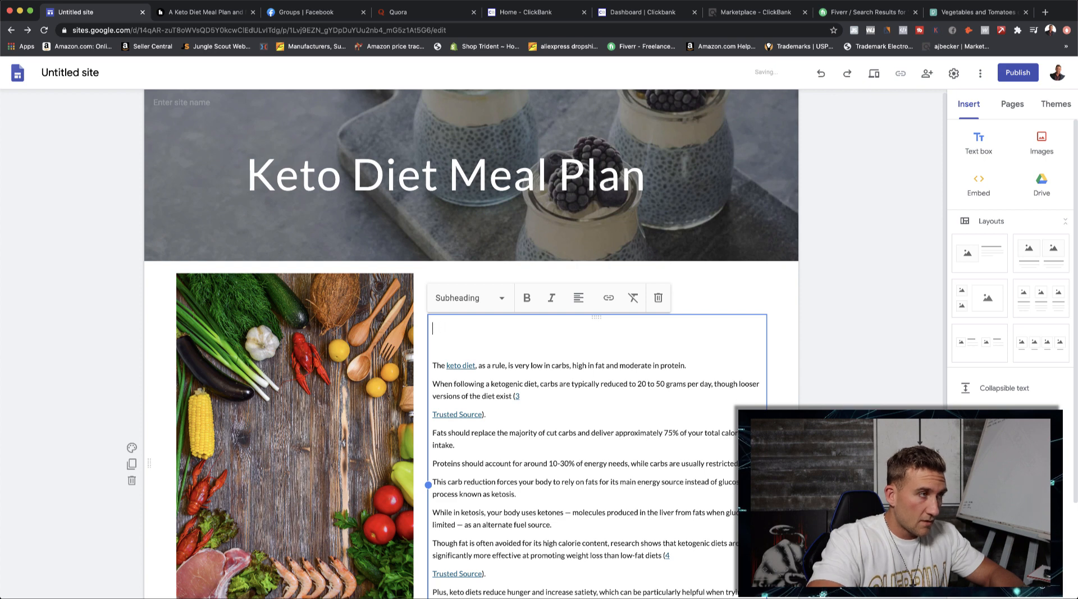
type("Get a Per")
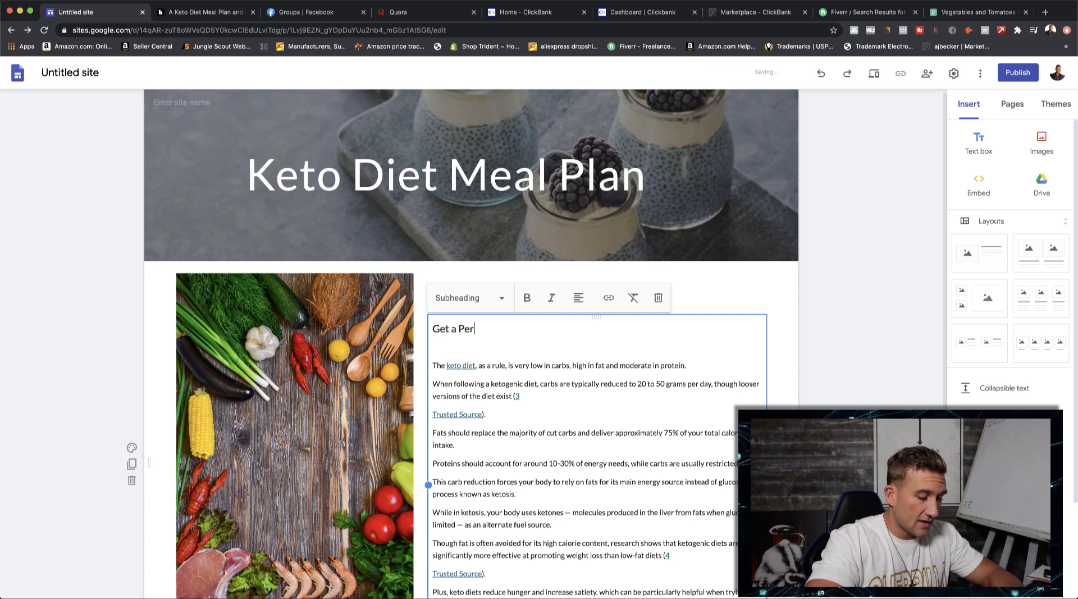
type("sonalized K")
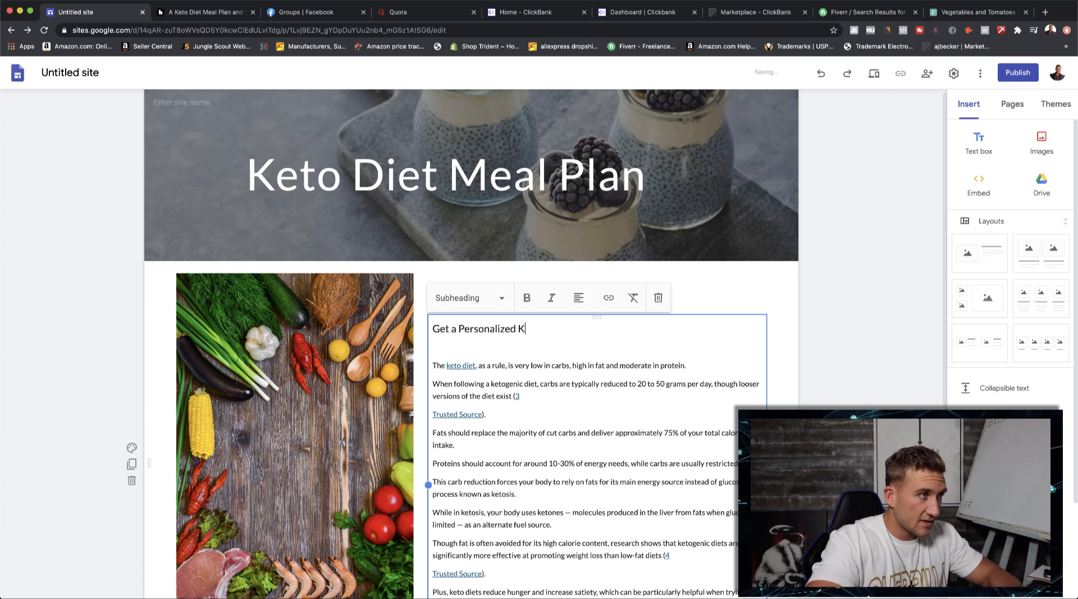
type("eto Diet Plan")
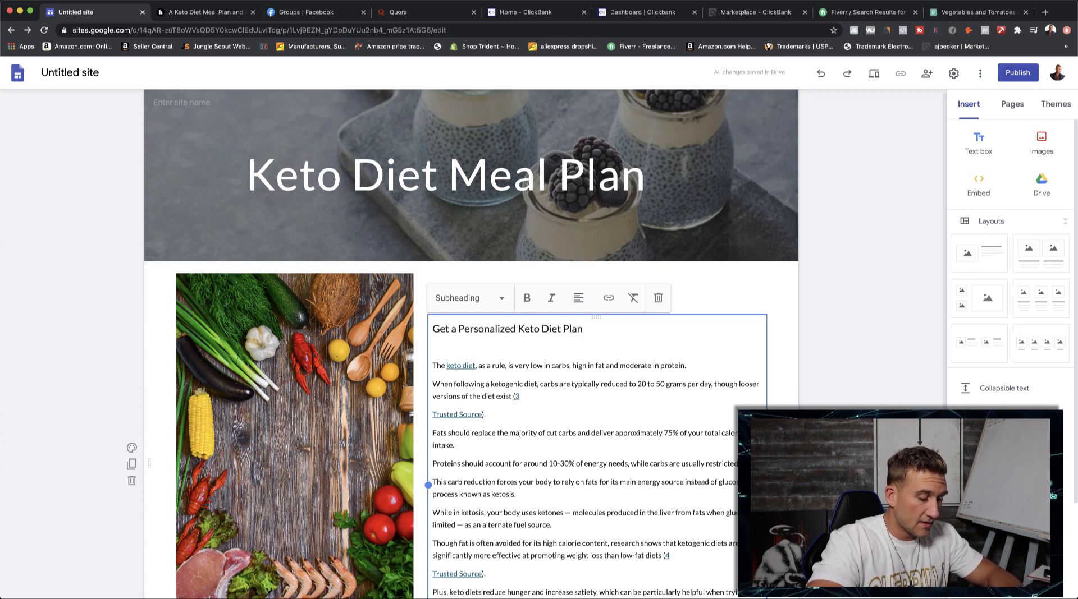
type(" Build Just ")
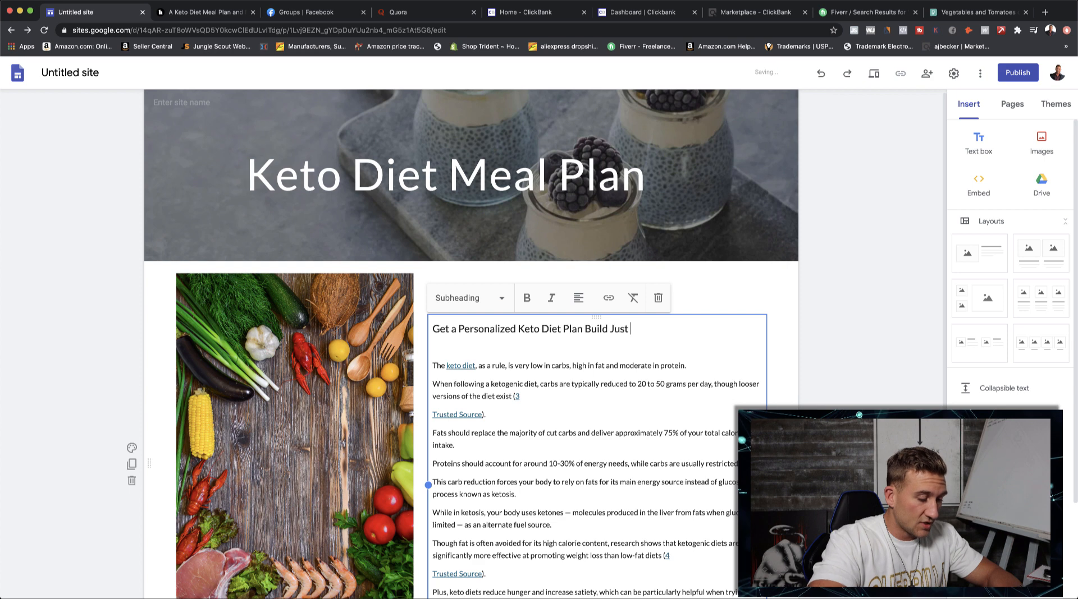
type("For ")
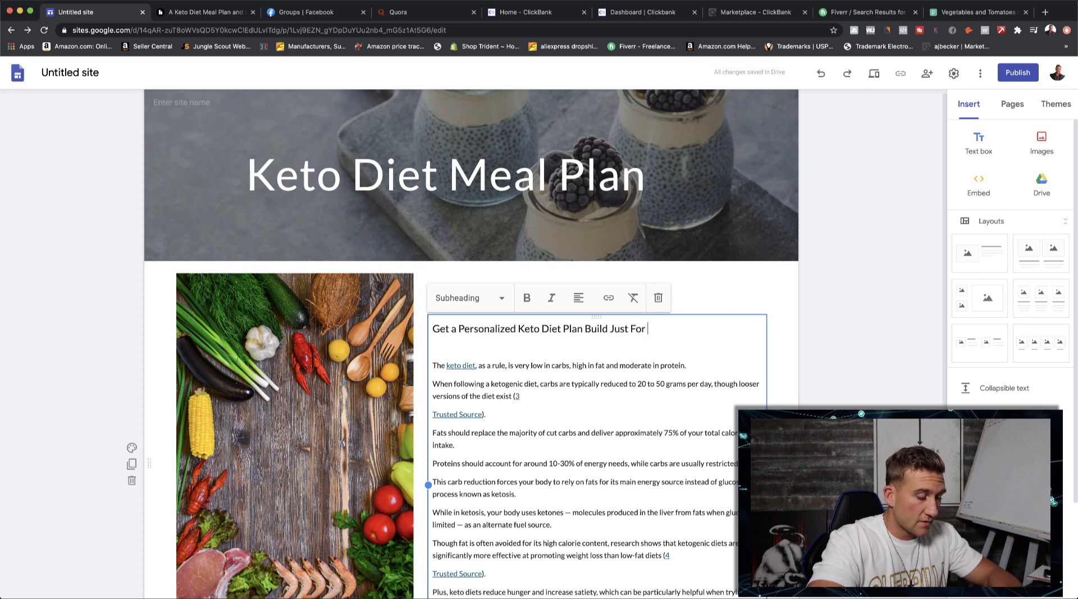
type("You!")
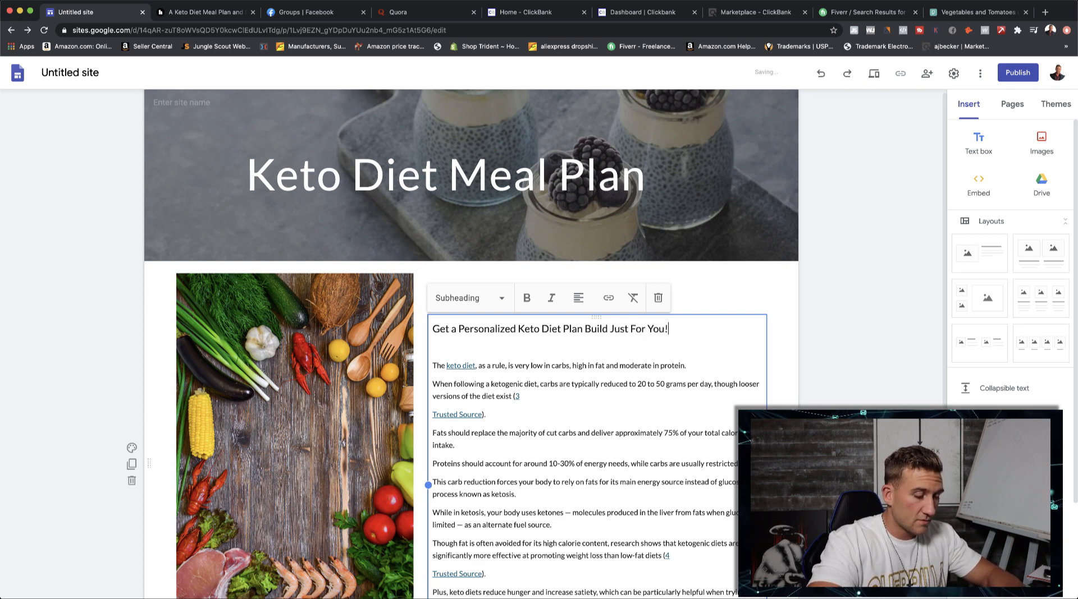
- Add the line "CLICK HERE TO GET YOUR PLAN TODAY!" in normal text directly below the subheading, with no blank line before the first paragraph
key("Return")
type("C")
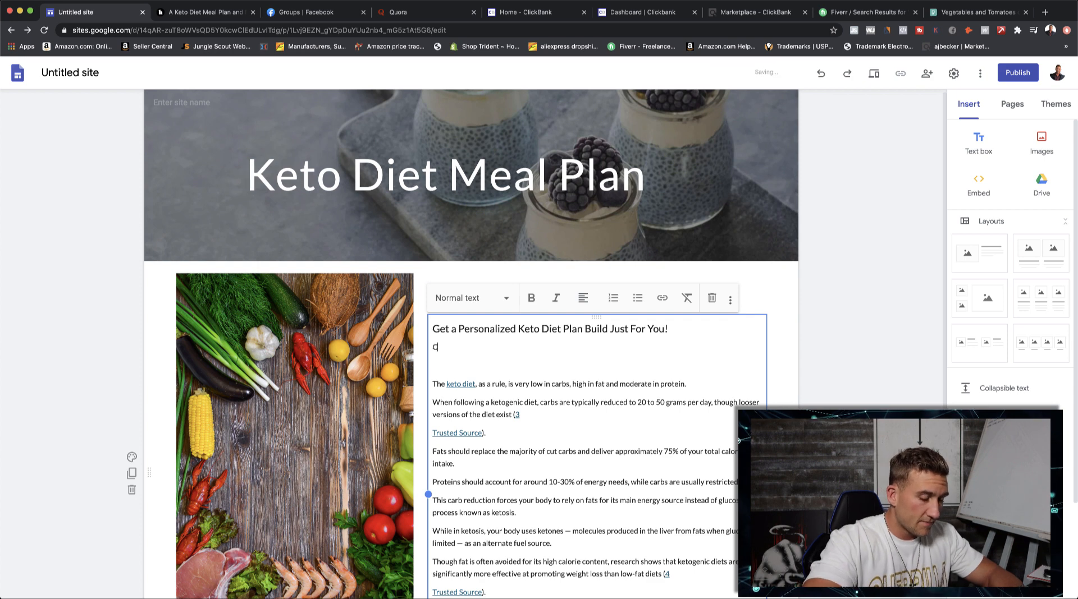
type("lick")
key("BackSpace")
key("BackSpace")
key("BackSpace")
key("BackSpace")
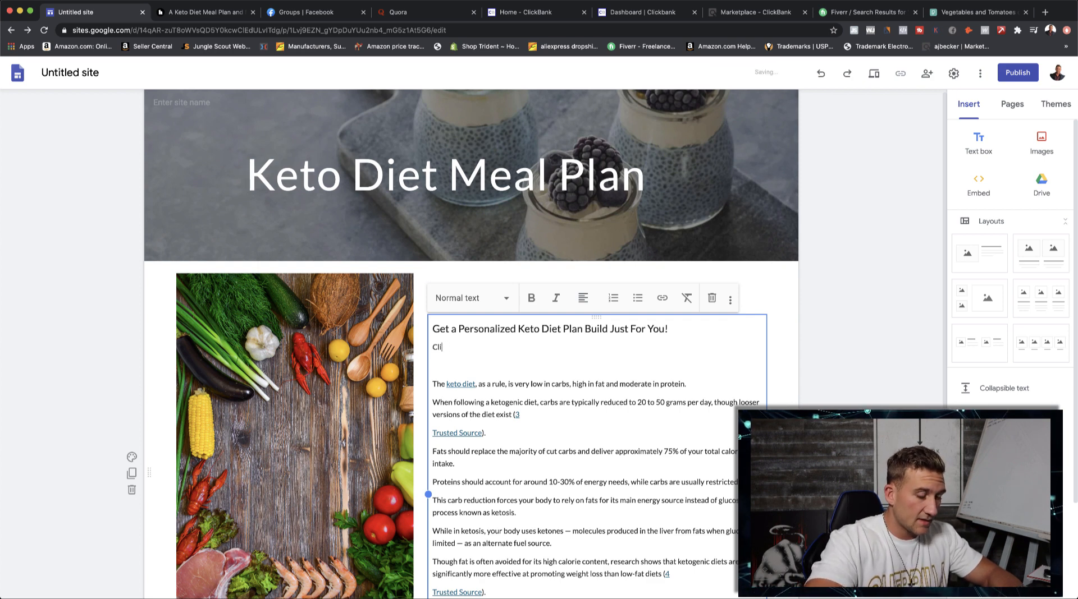
type("LICK HERE TO ")
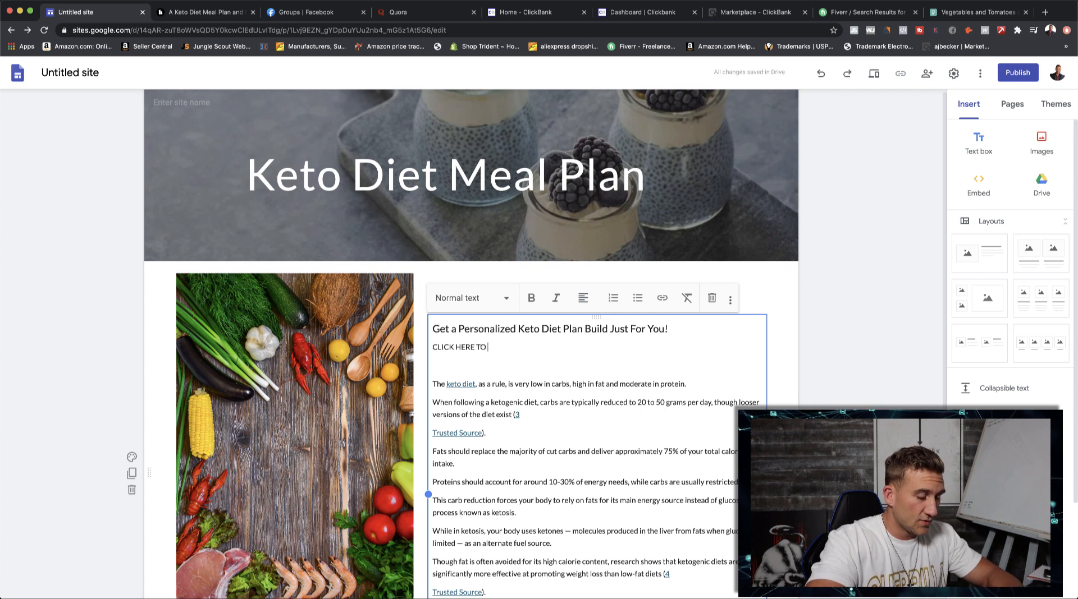
type("GET Y")
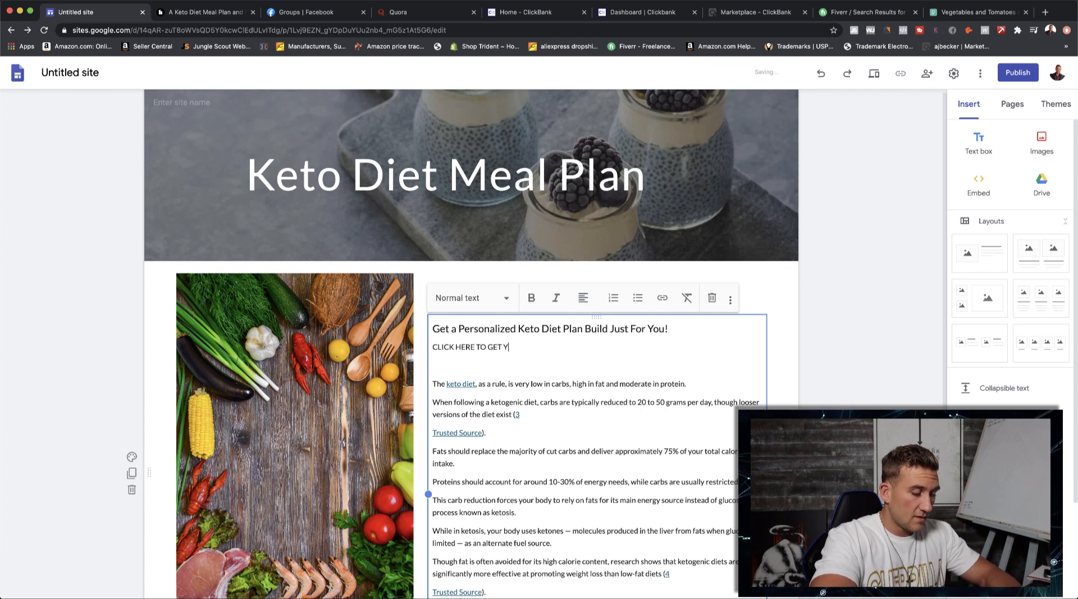
type("OUR PLA.")
key("Down")
type("TODAY!")
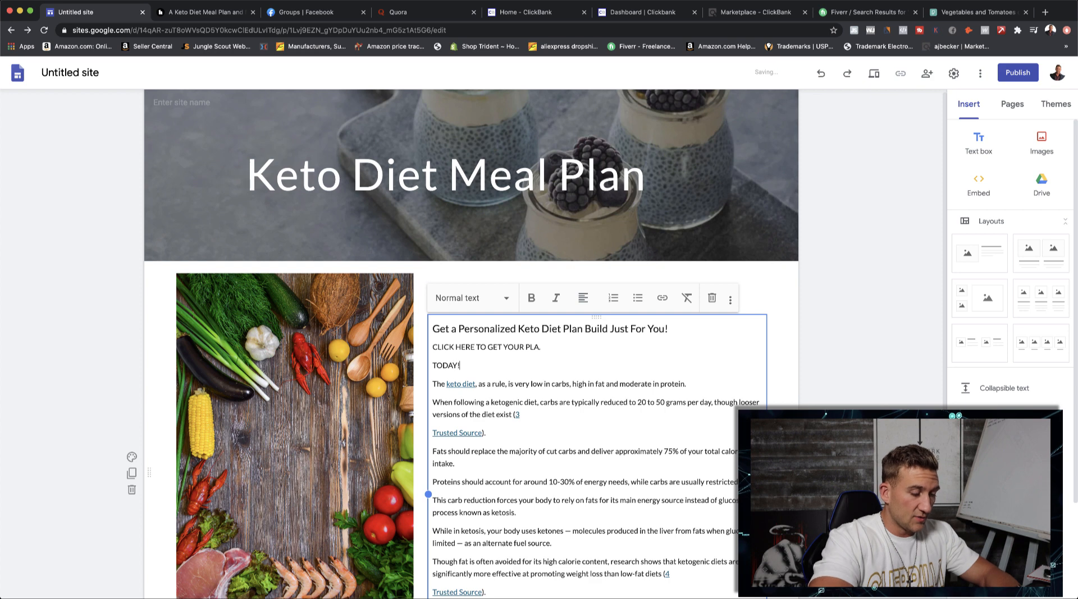
key("BackSpace")
key("BackSpace")
key("BackSpace")
key("BackSpace")
key("BackSpace")
key("BackSpace")
key("BackSpace")
key("BackSpace")
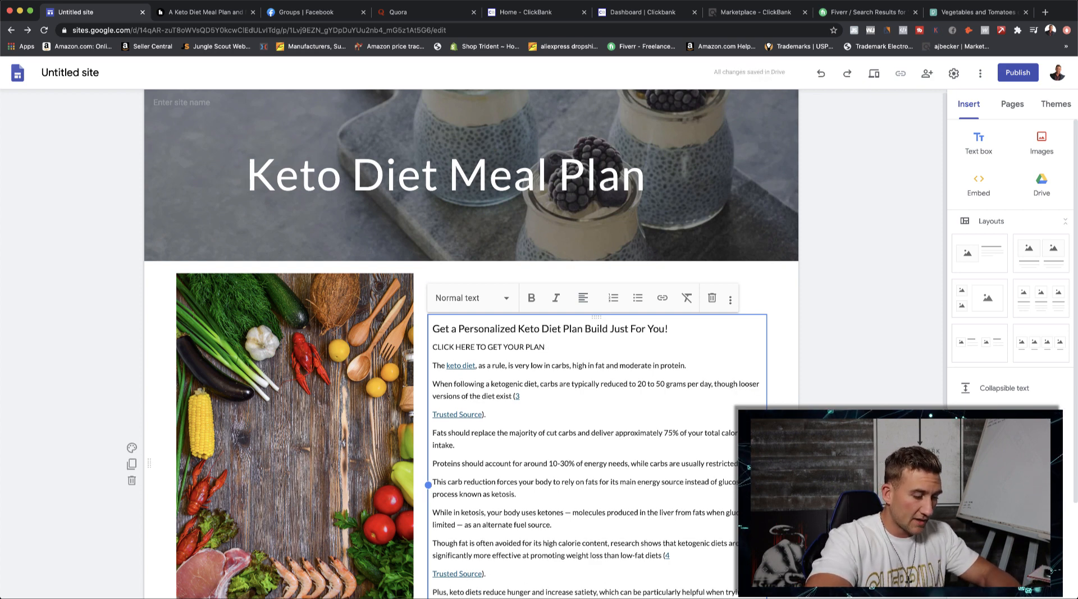
type("N TODAY!")
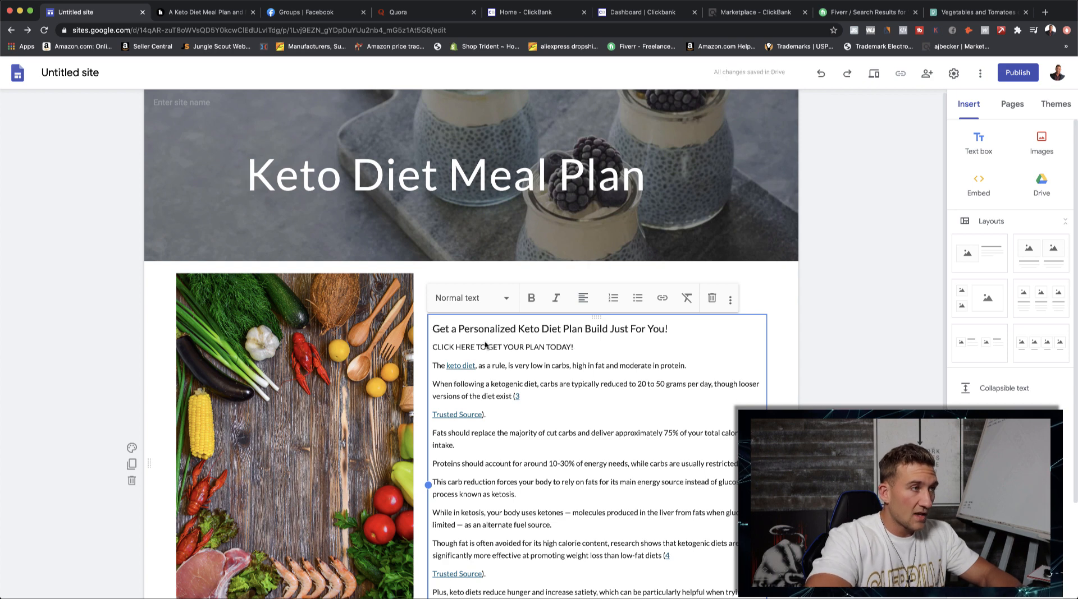
- Link the whole "CLICK HERE TO GET YOUR PLAN TODAY!" line to the copied ClickBank HopLink
left_click_drag(586, 349, 434, 346)
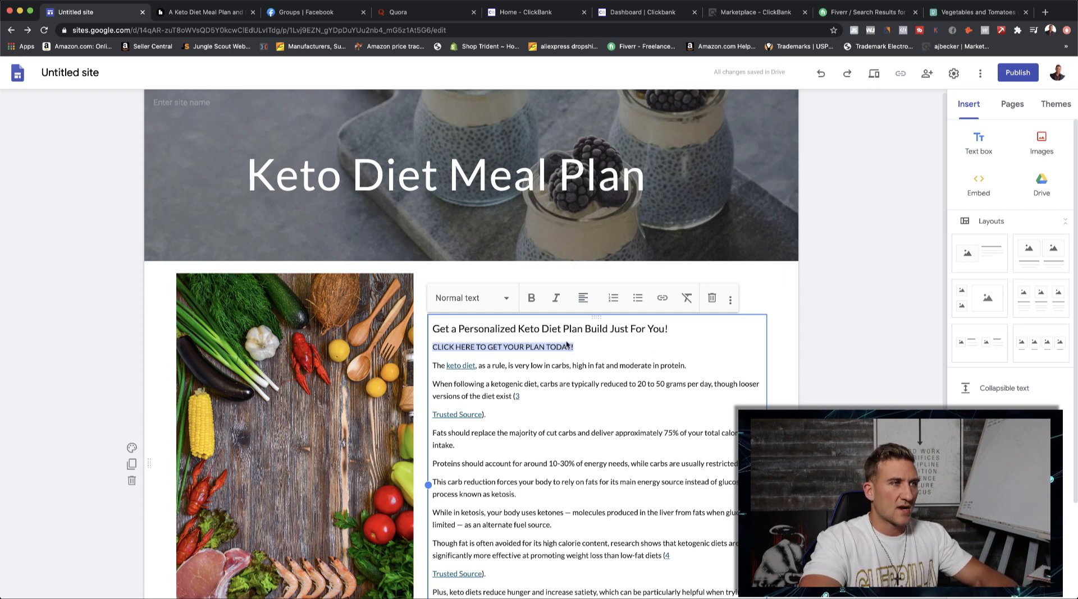
left_click(664, 300)
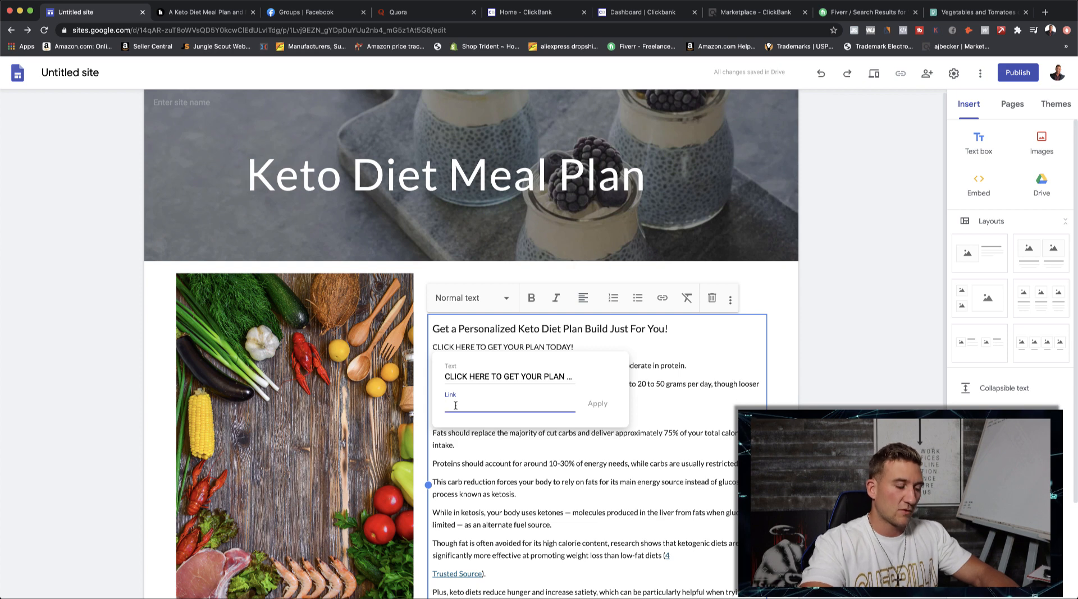
key("super+v")
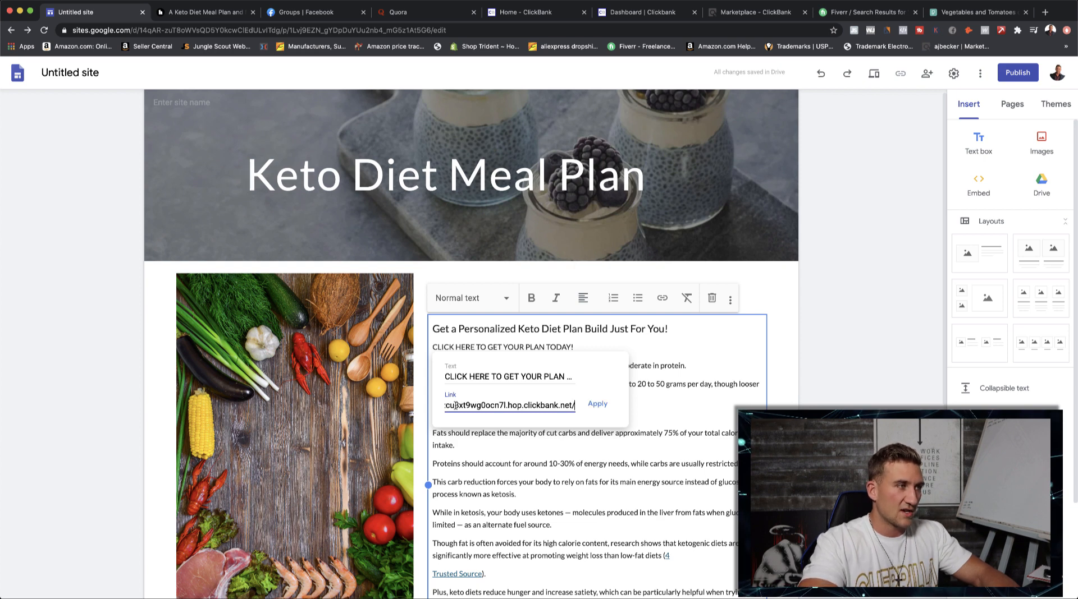
left_click(596, 407)
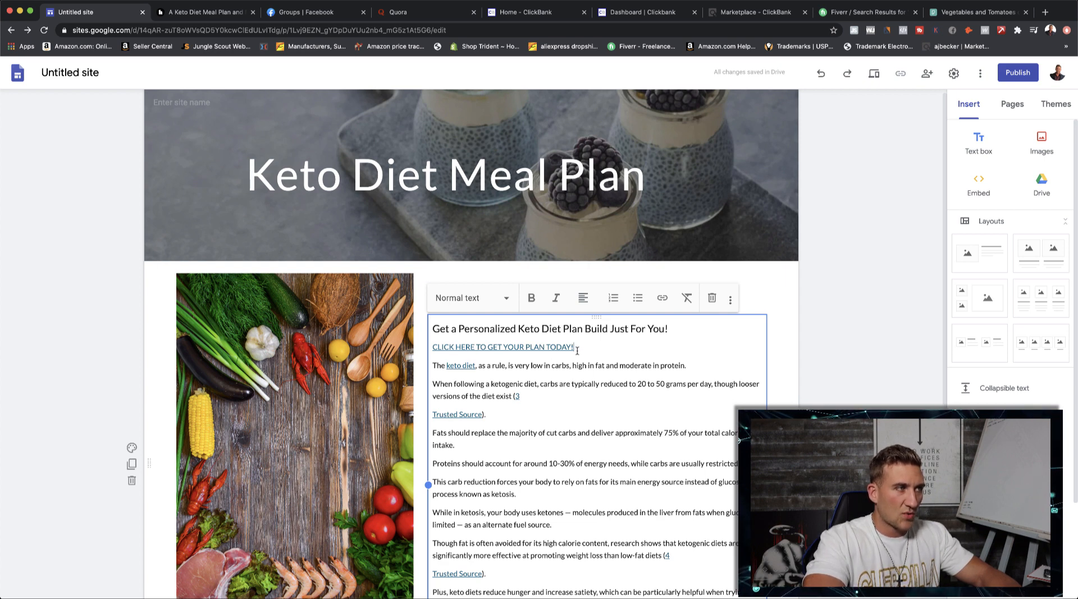
- Make the linked call-to-action line bold and italic, and make the personalized diet plan subheading bold
left_click_drag(577, 350, 428, 348)
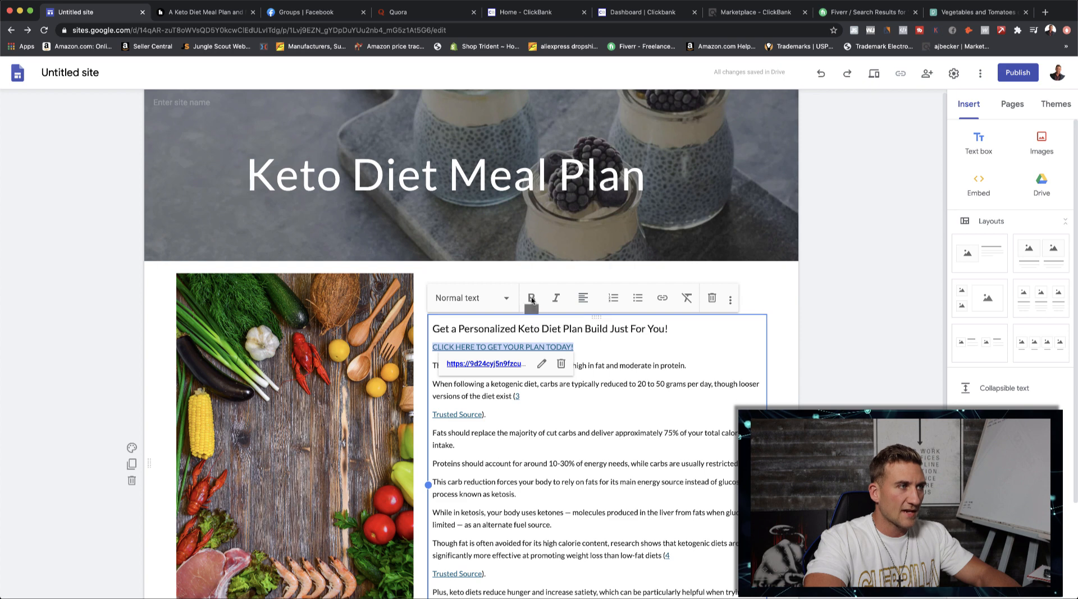
left_click(532, 299)
left_click(621, 352)
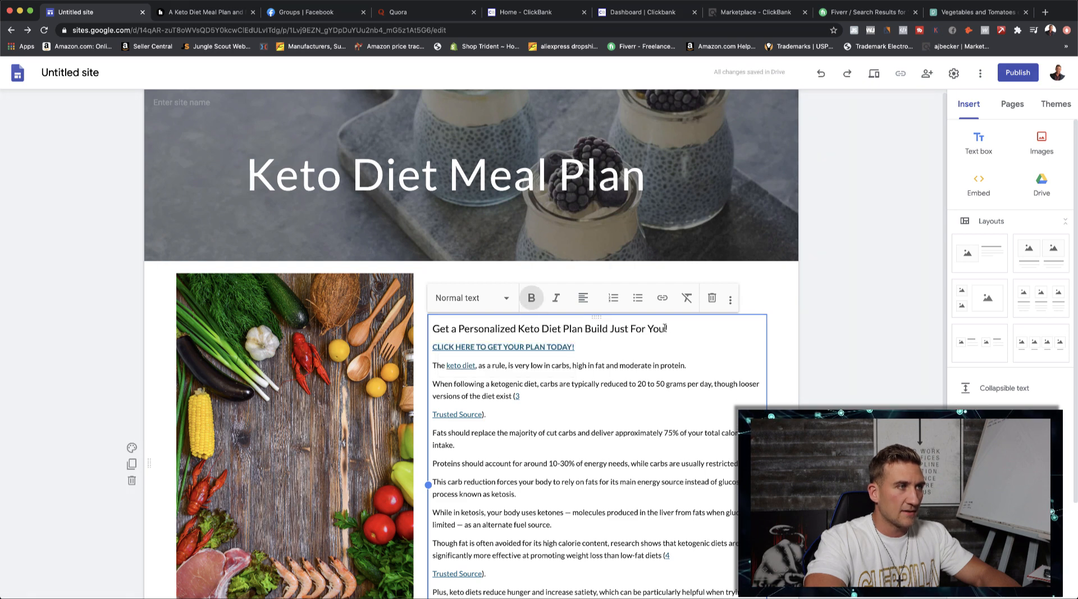
left_click_drag(666, 329, 431, 329)
left_click(528, 298)
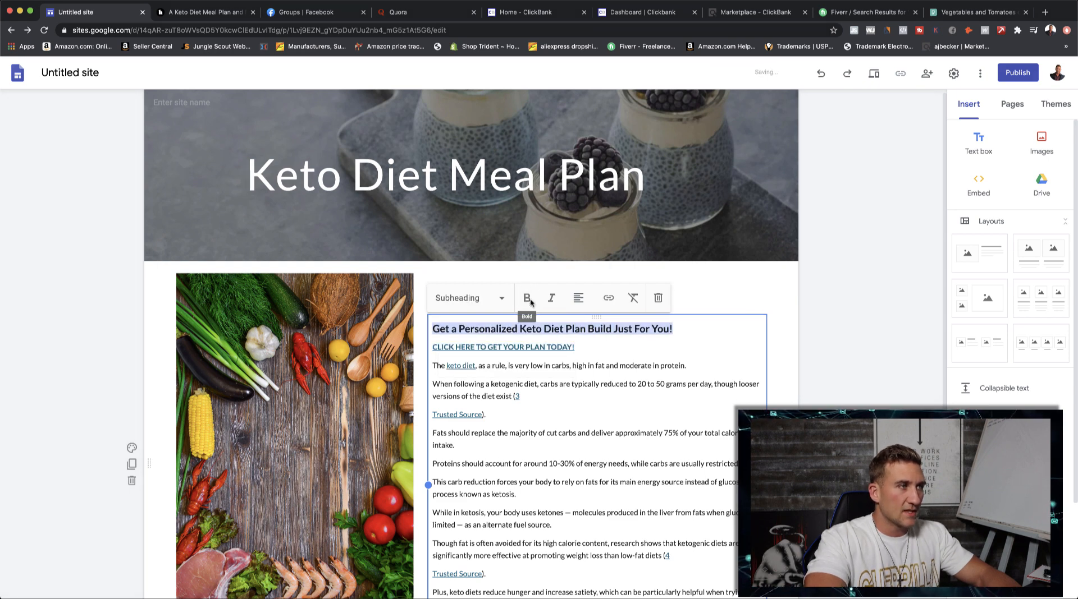
left_click(601, 349)
left_click_drag(578, 348, 432, 348)
left_click(556, 298)
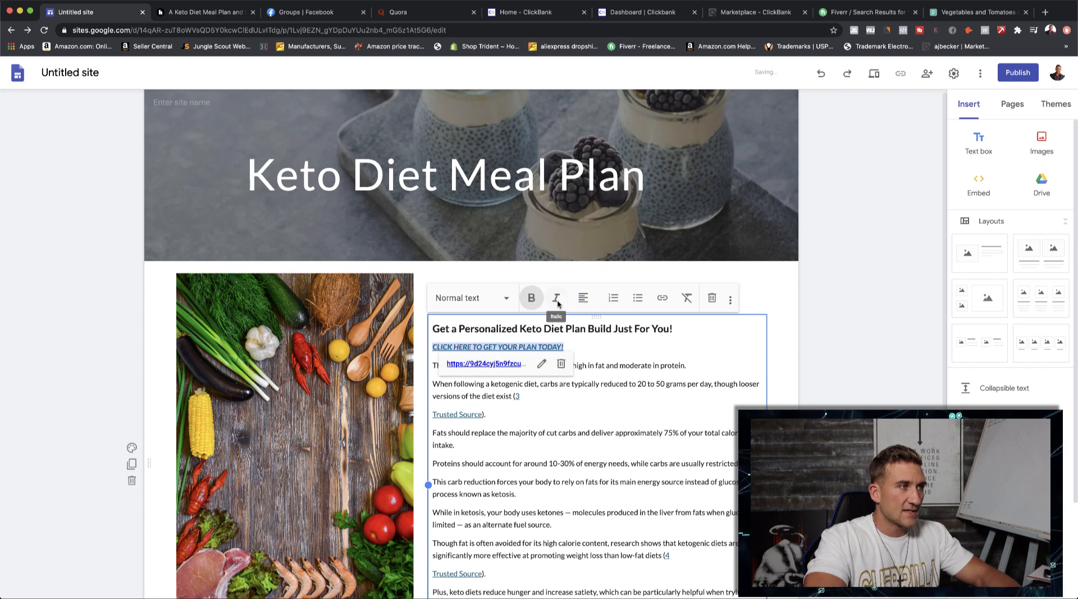
left_click(629, 348)
- Look over the Ketogenic Diet Basics section and the layouts, pages and themes available for extending the site
scroll(567, 414, "down", 1)
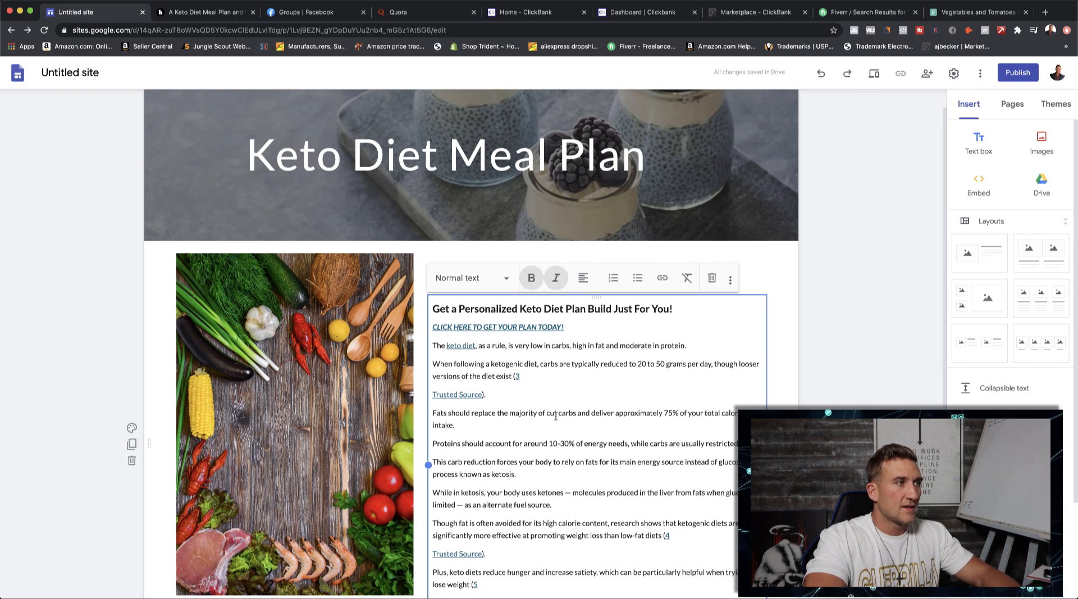
scroll(537, 456, "down", 1)
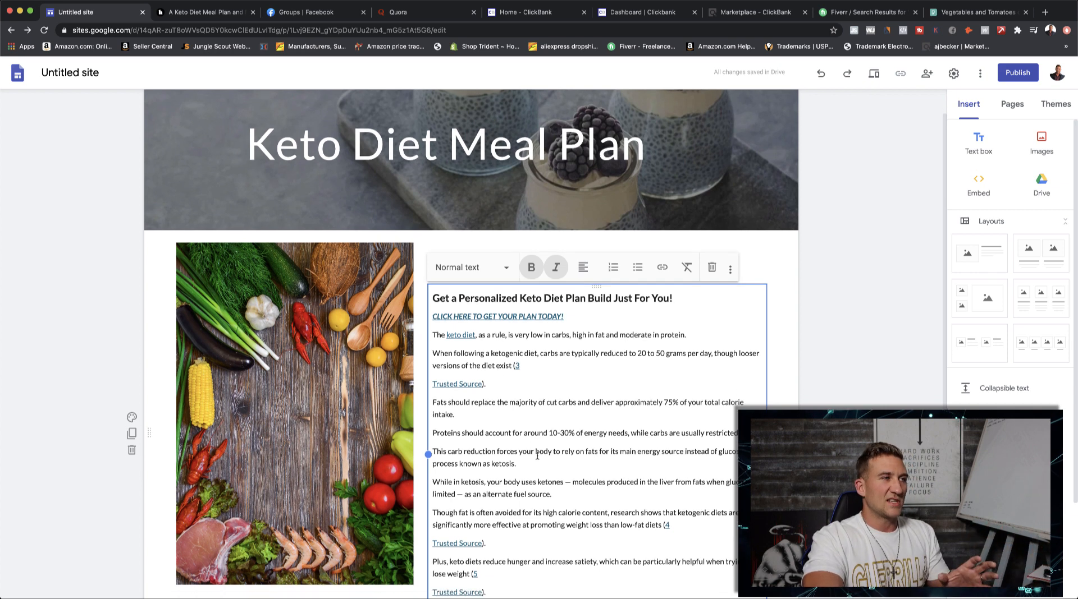
scroll(538, 456, "down", 4)
scroll(537, 456, "up", 5)
scroll(535, 455, "down", 5)
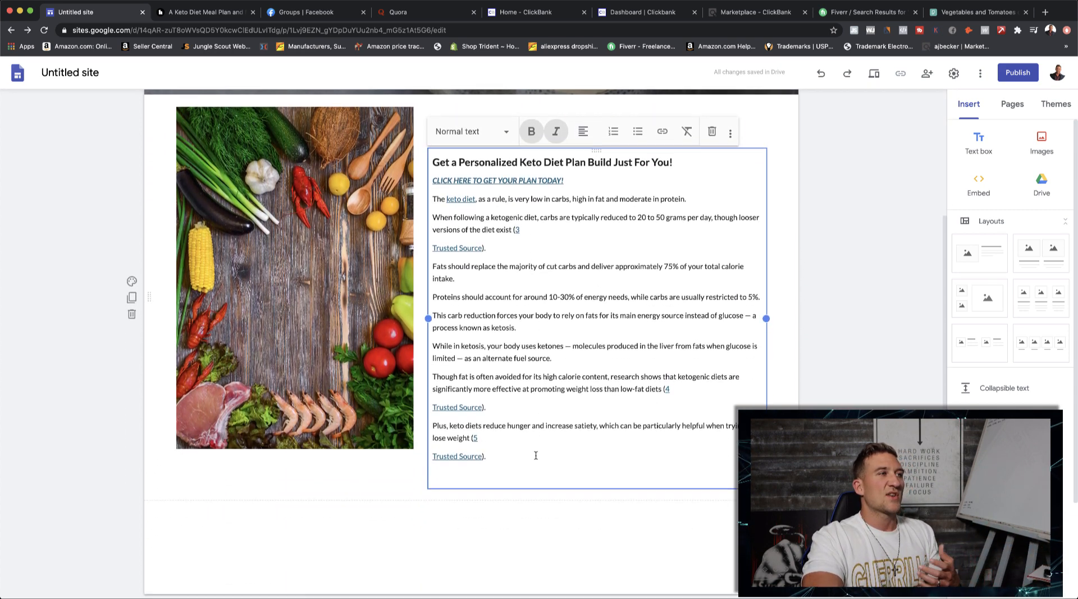
scroll(534, 457, "down", 1)
mouse_move(445, 579)
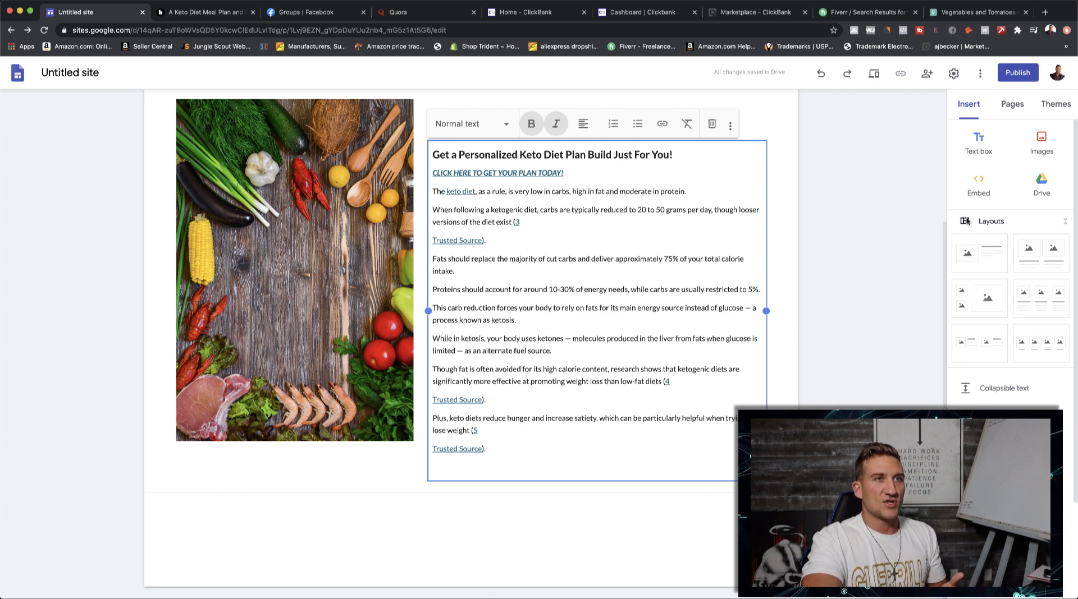
scroll(976, 225, "down", 2)
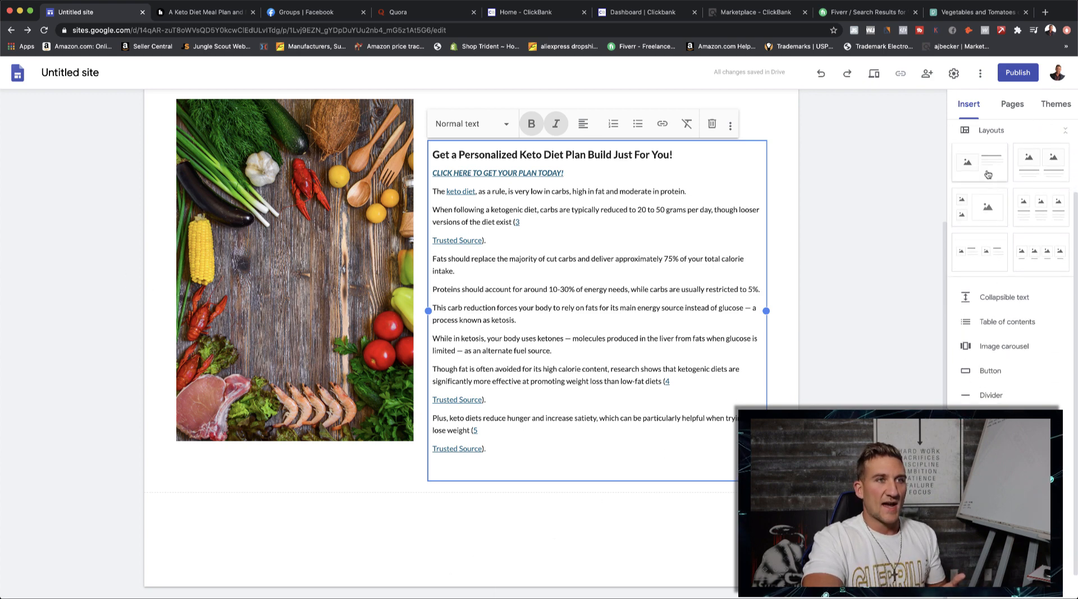
left_click(1011, 104)
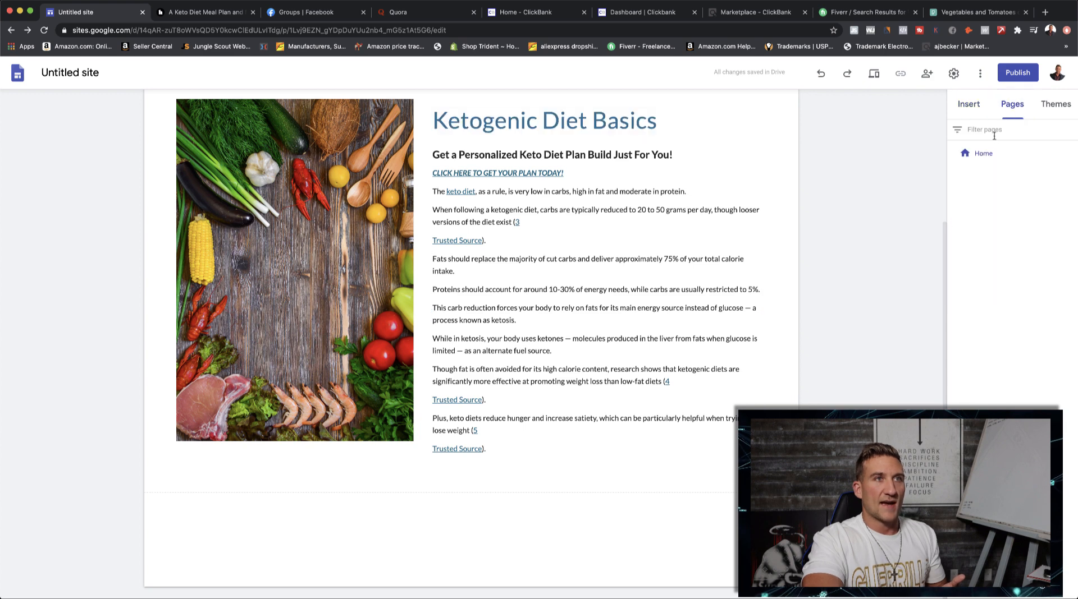
left_click(968, 104)
left_click(1053, 105)
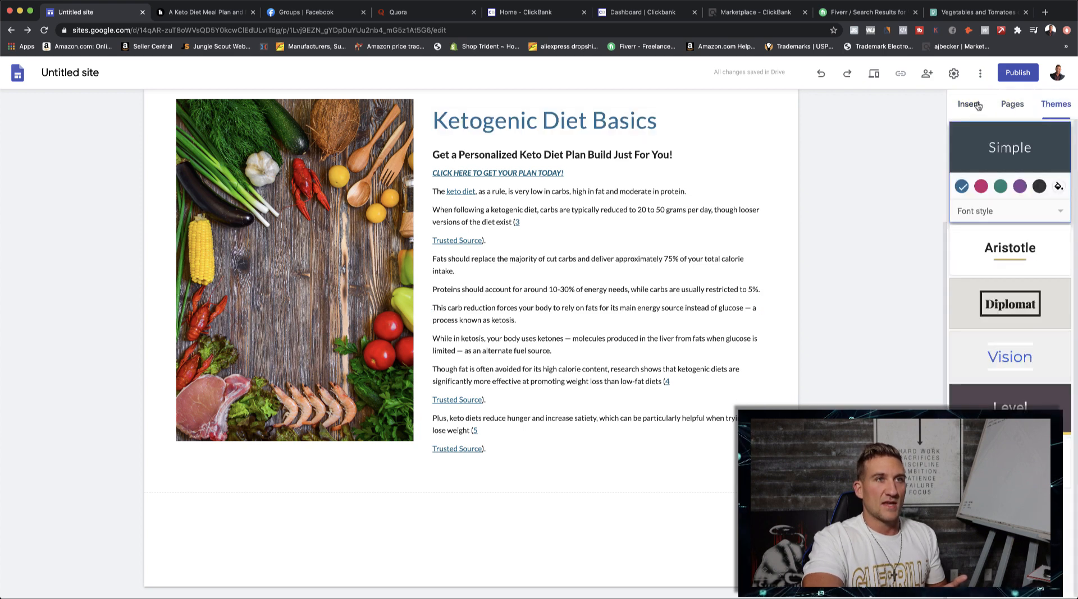
left_click(977, 106)
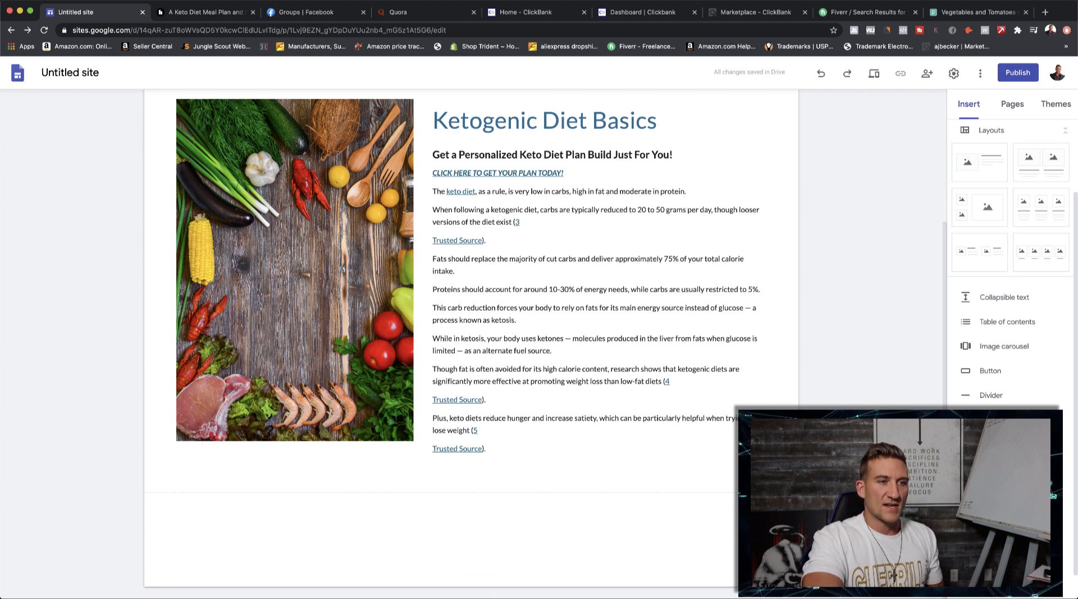
- Insert a layout with one image beside text below the Ketogenic Diet Basics section, and delete that new section
scroll(973, 301, "up", 2)
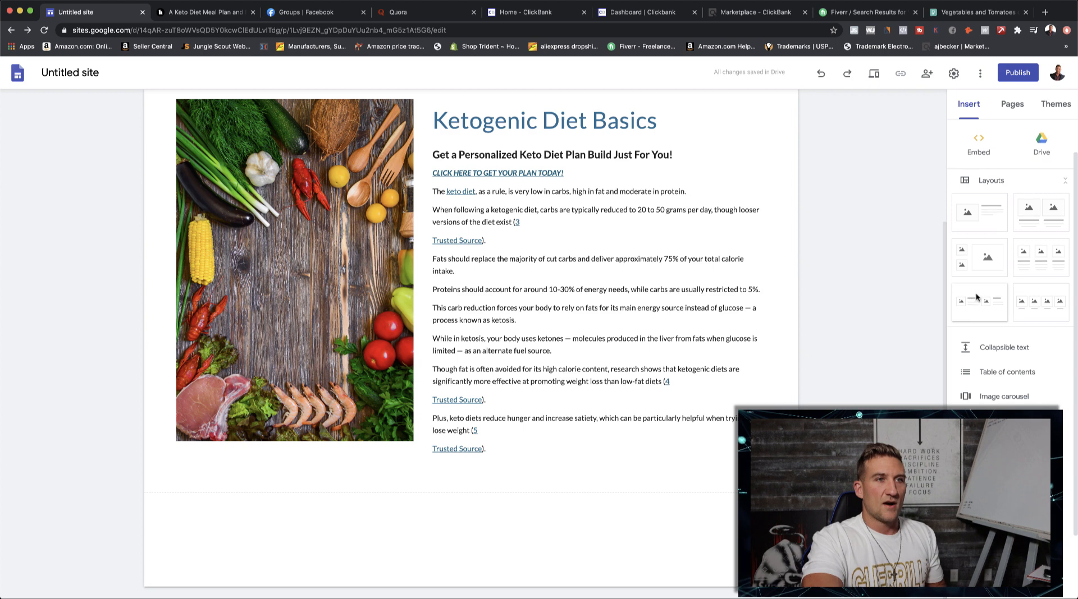
left_click_drag(979, 213, 458, 536)
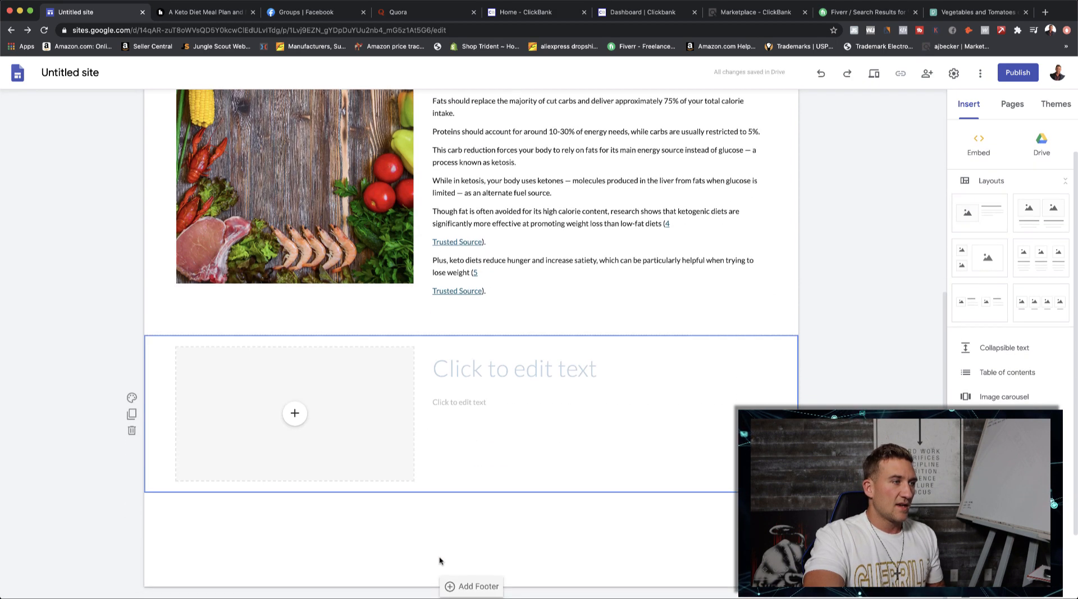
left_click(348, 393)
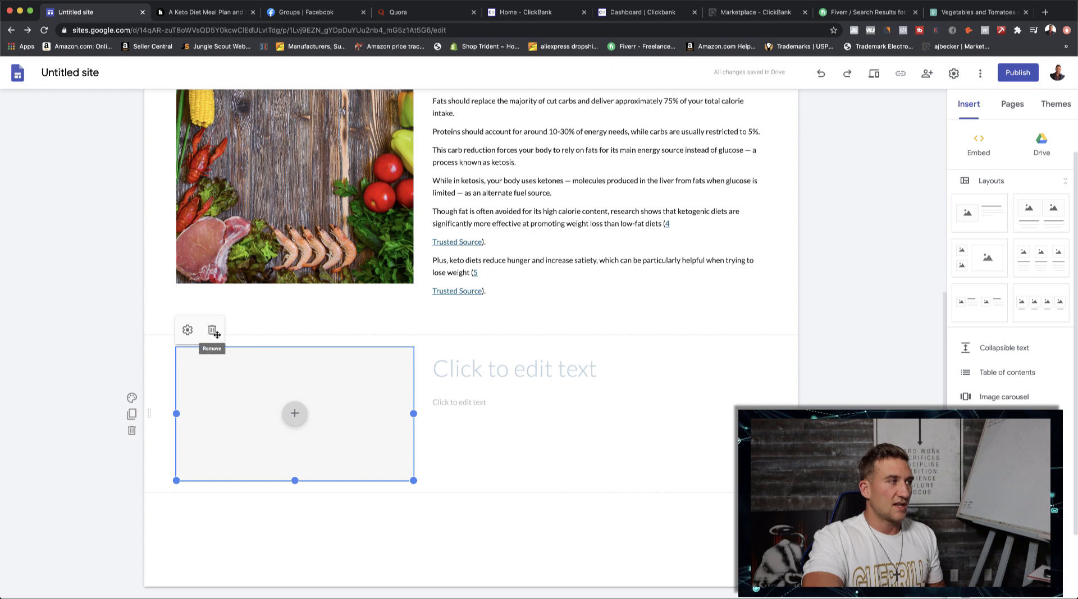
left_click(132, 431)
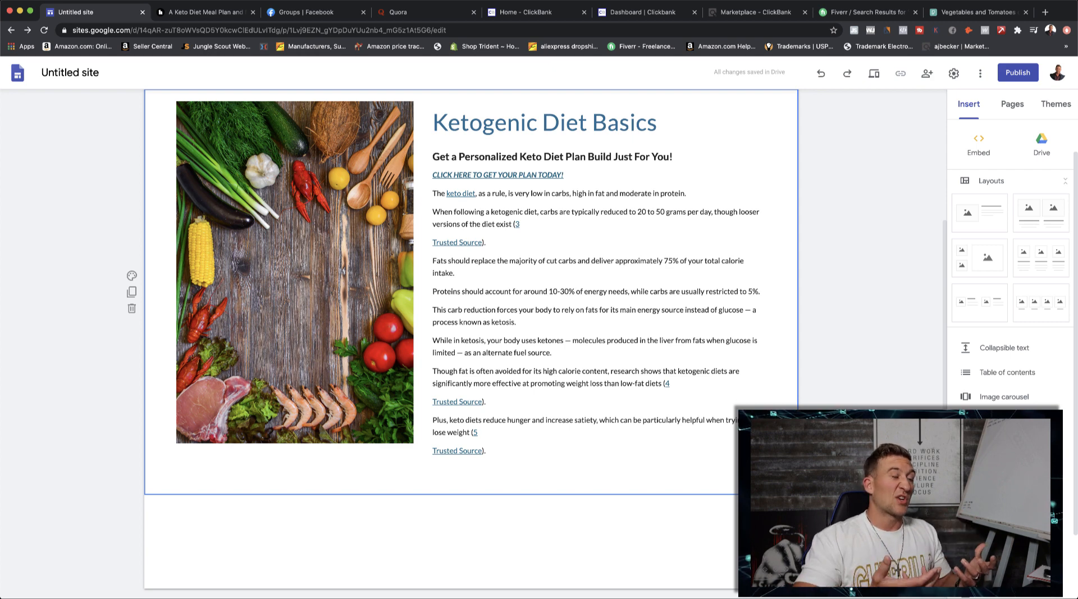
scroll(464, 544, "up", 3)
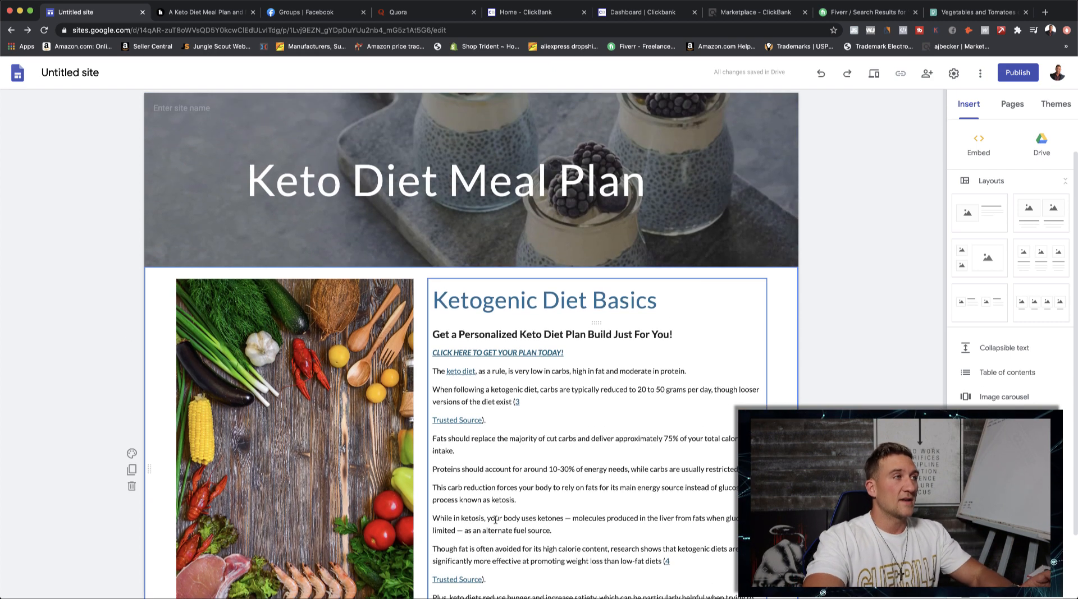
scroll(834, 372, "down", 2)
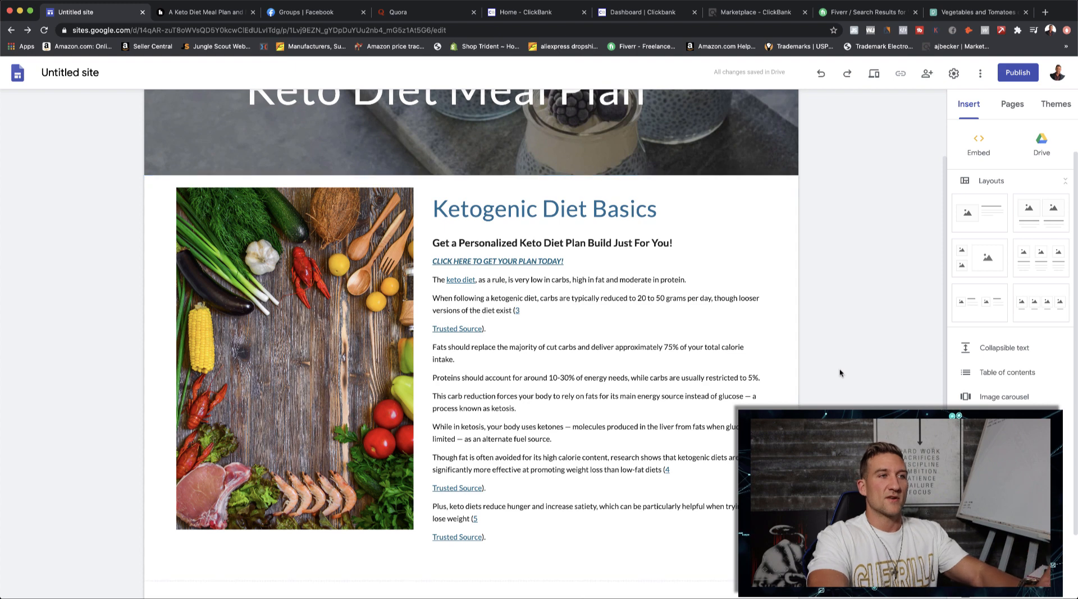
left_click(732, 301)
scroll(732, 302, "up", 2)
left_click(627, 215)
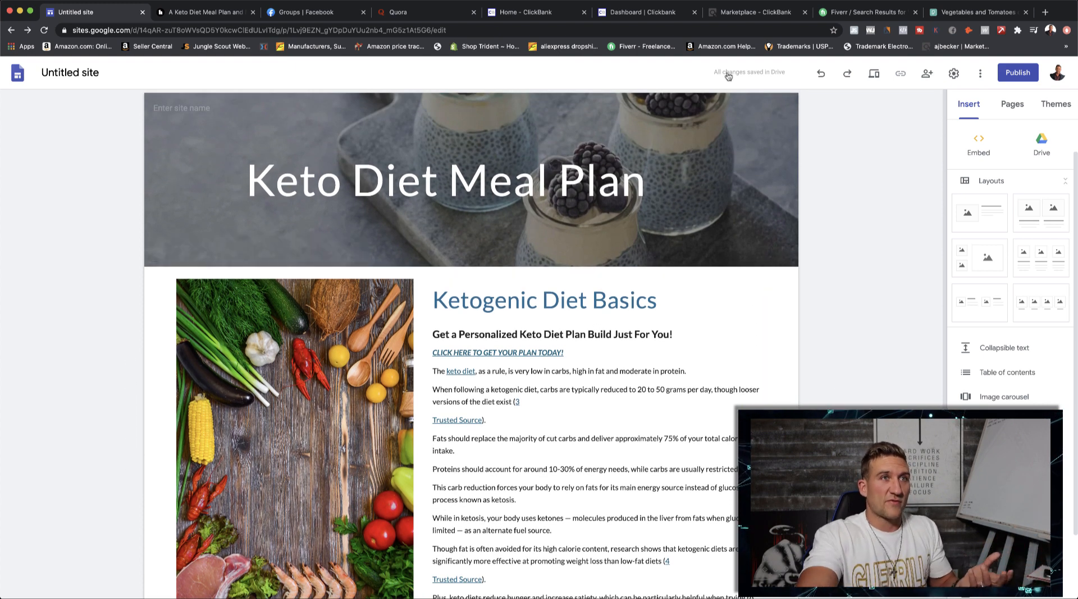
- Publish the site to the web with the web address keto-diet-mealplan
left_click(1015, 80)
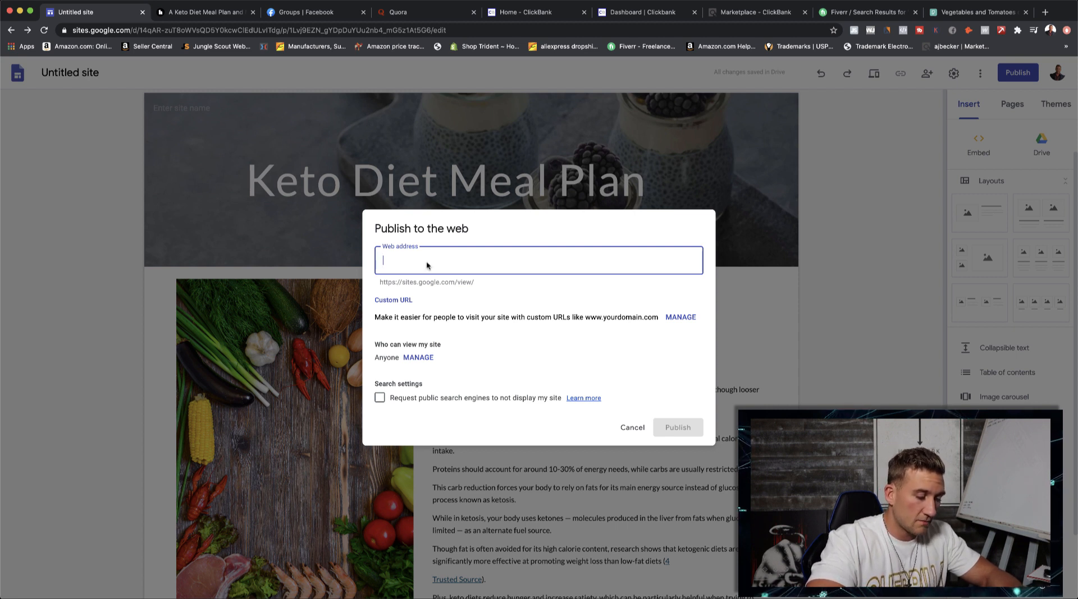
type("k")
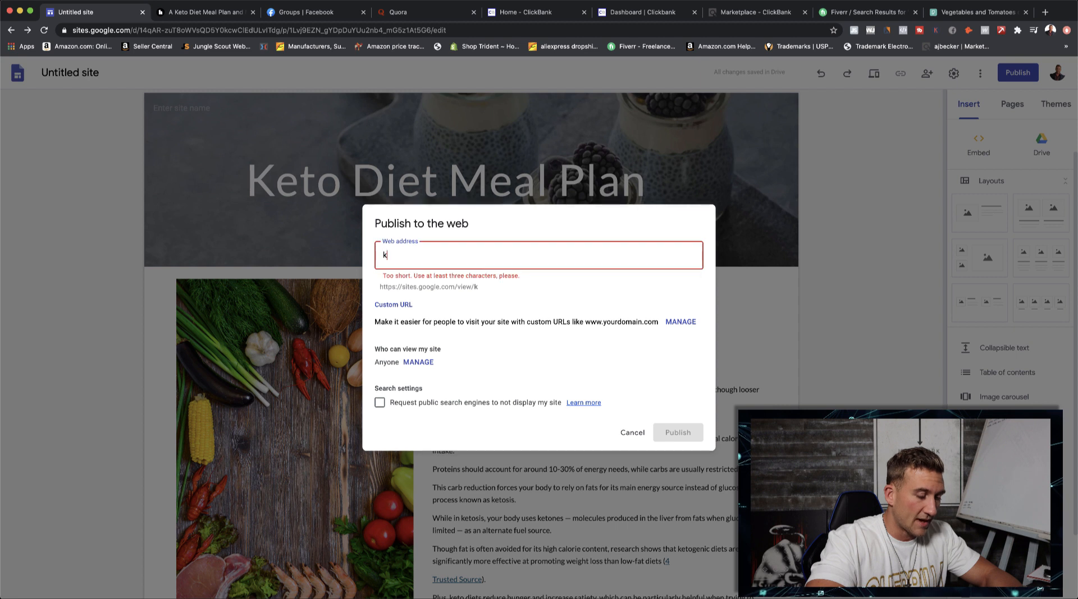
type("eto-")
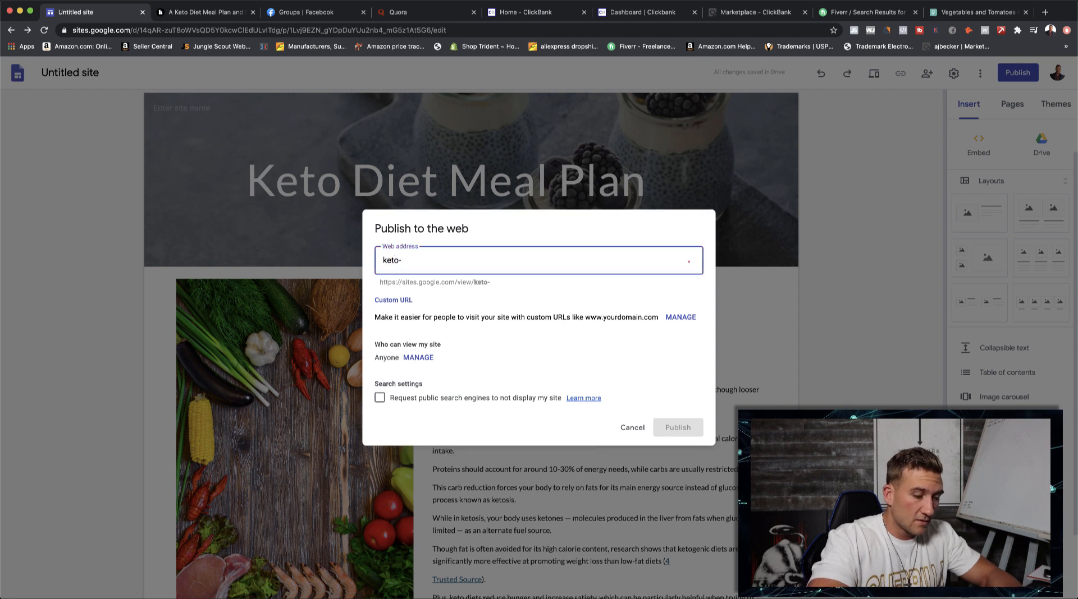
type("diet-")
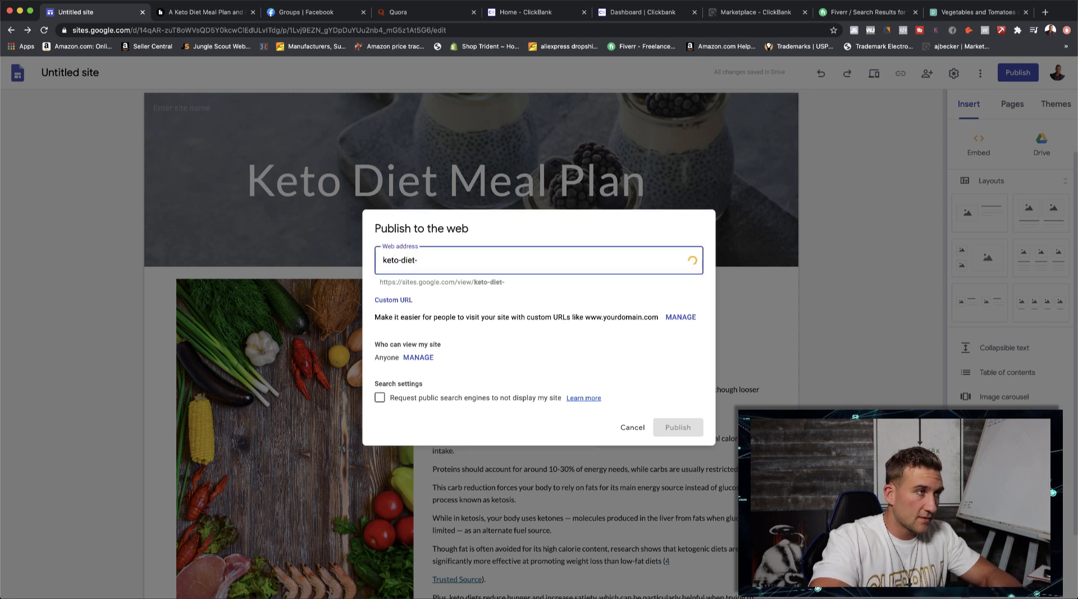
type("meal")
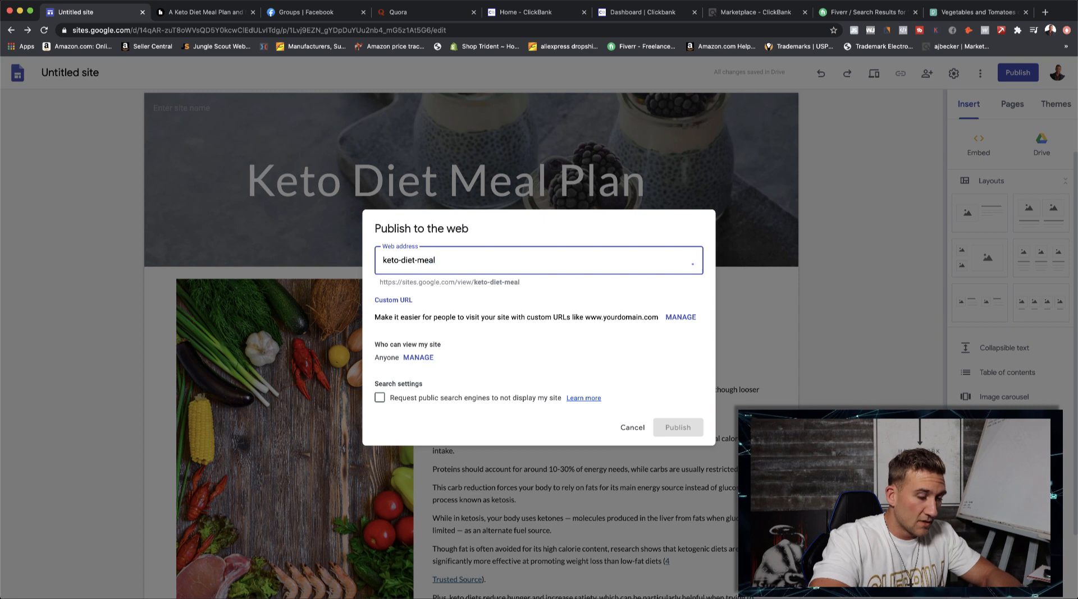
type("plan")
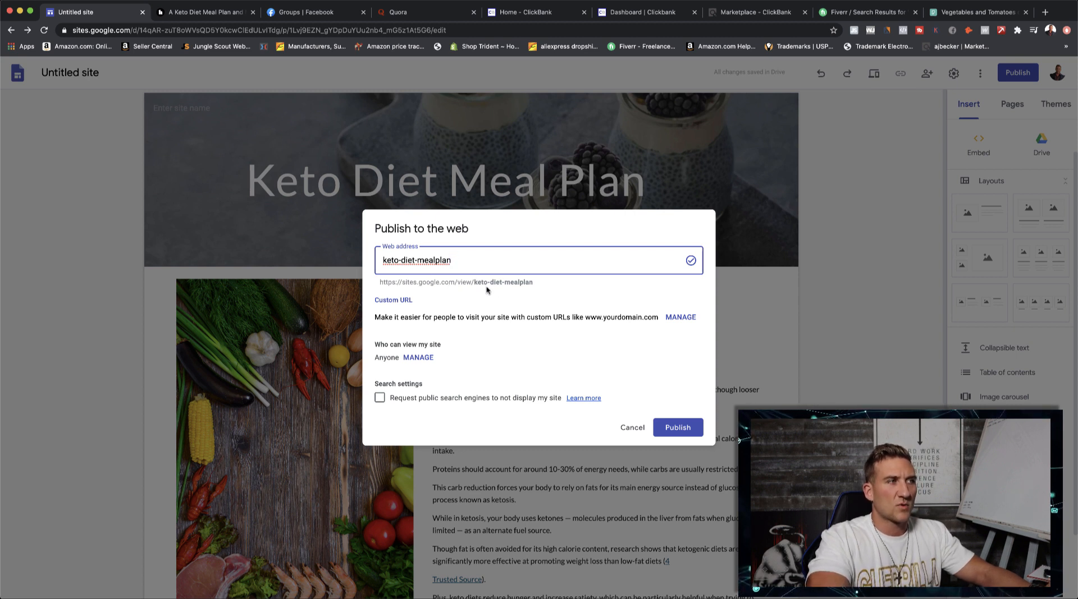
left_click(677, 429)
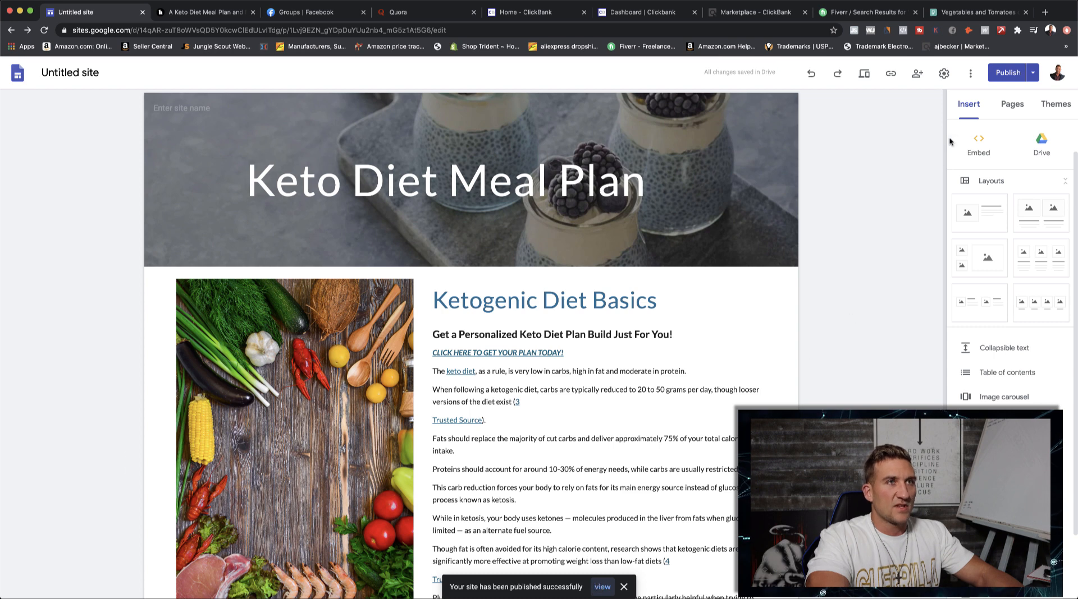
- View the published site and test its "CLICK HERE TO GET YOUR PLAN TODAY!" link
left_click(602, 587)
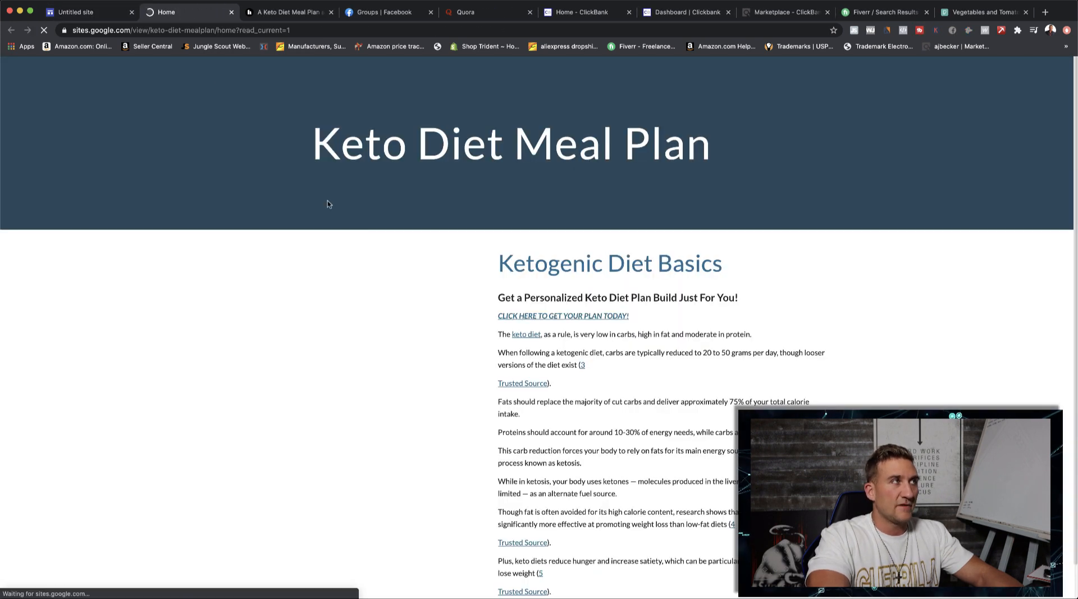
scroll(272, 151, "down", 1)
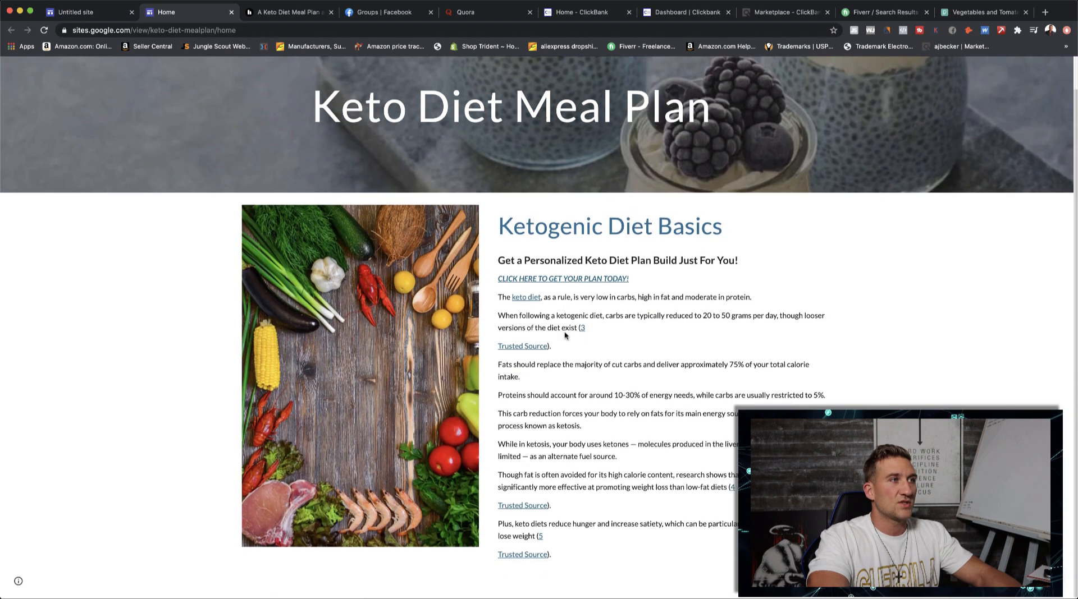
scroll(272, 155, "up", 1)
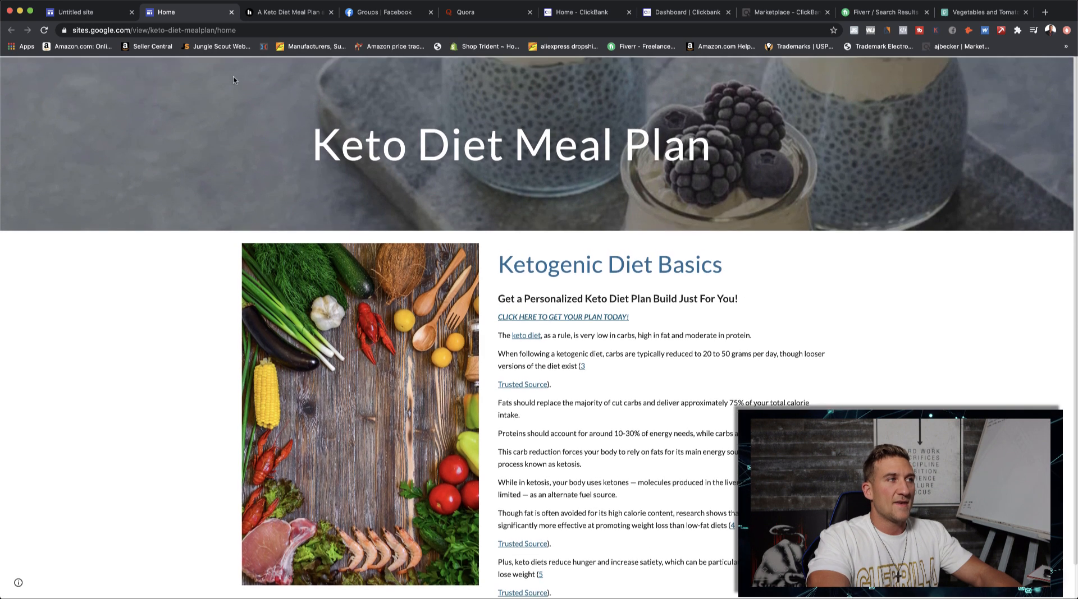
scroll(610, 303, "down", 1)
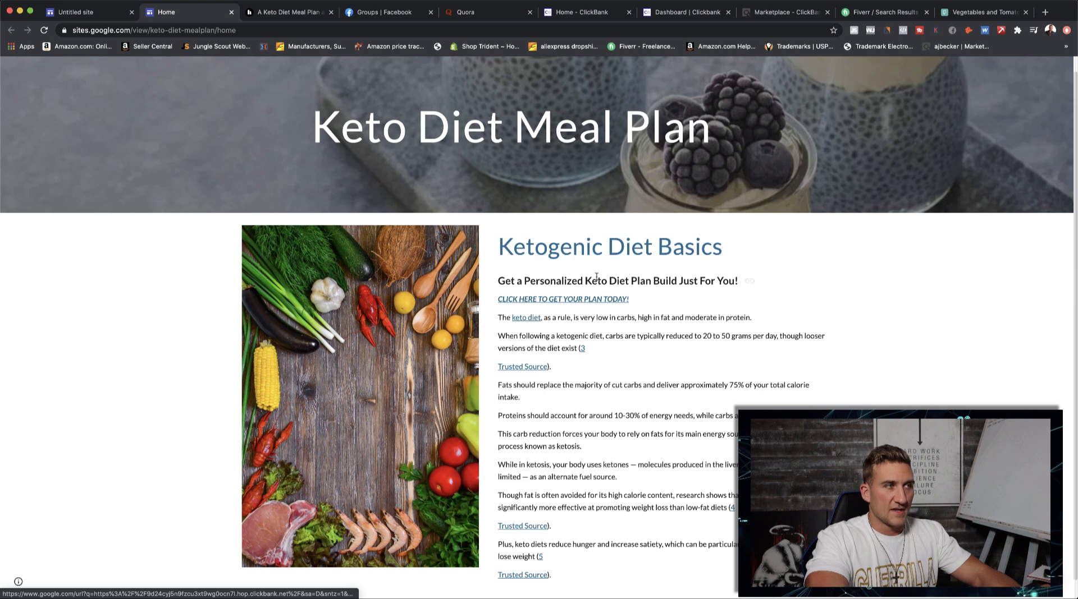
left_click(563, 301)
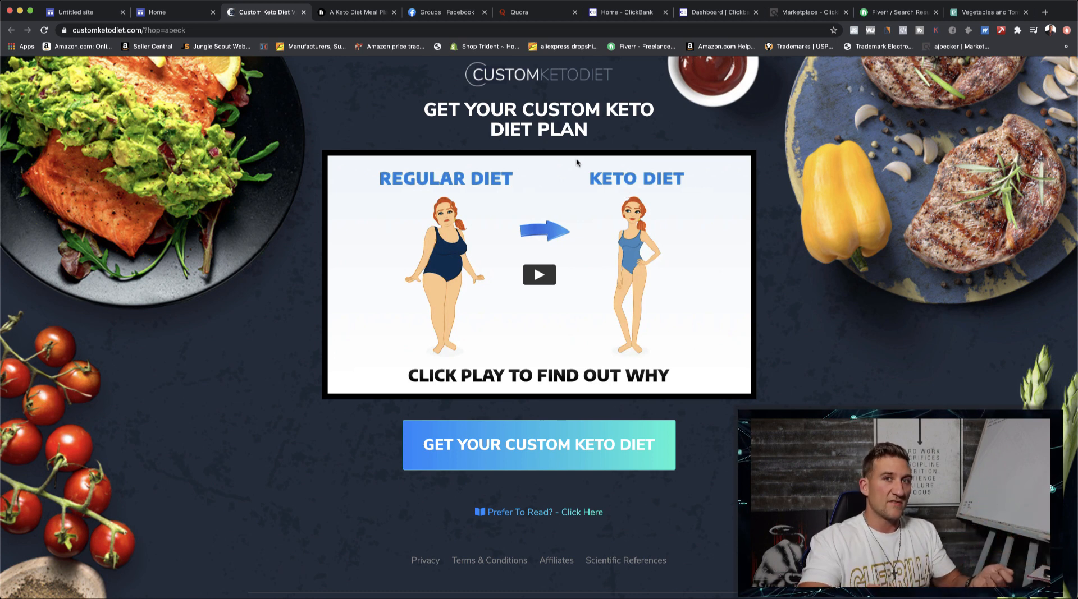
- Check the Custom Keto Diet listing in the ClickBank Marketplace, and select the published keto site's full web address
left_click(808, 12)
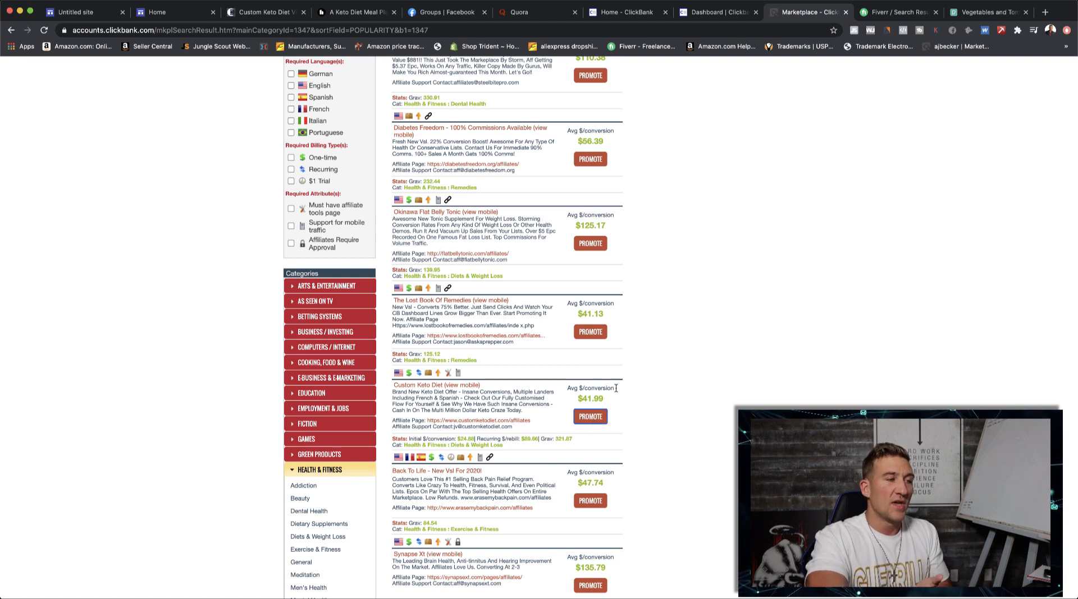
left_click(162, 12)
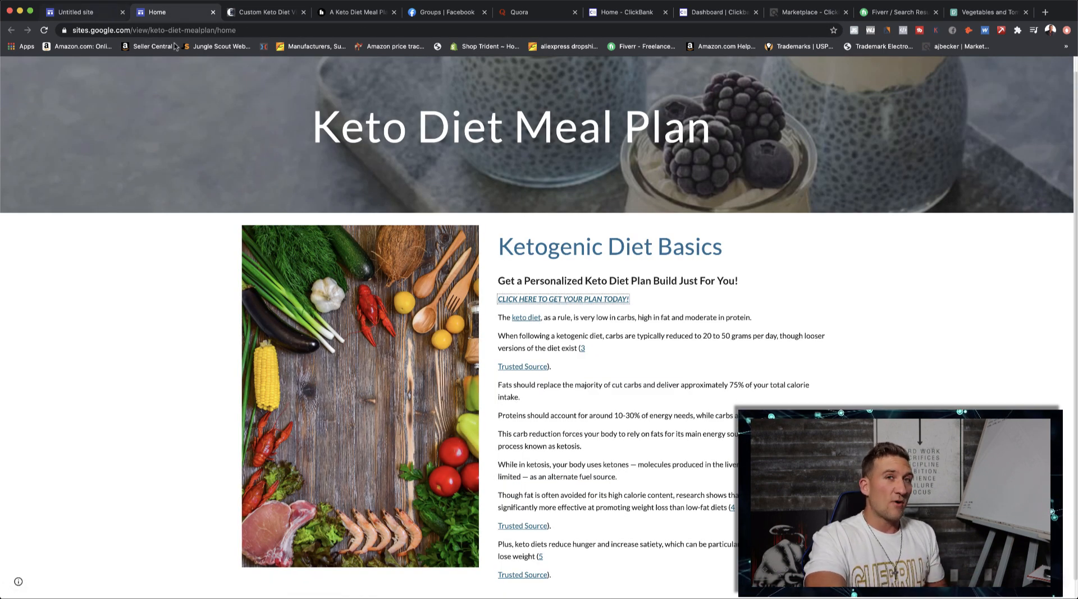
left_click(189, 30)
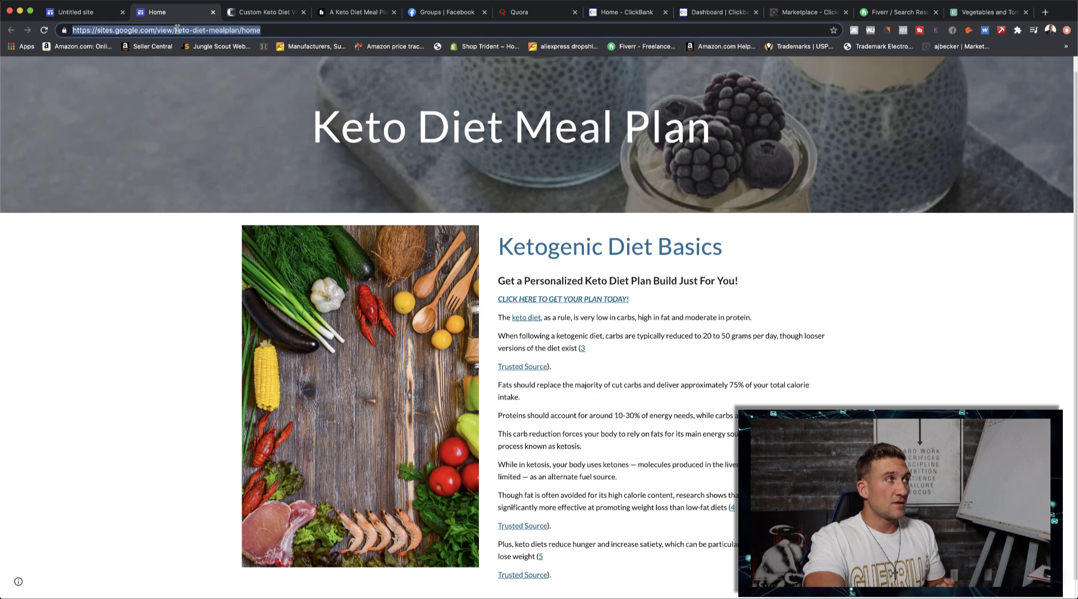
left_click(176, 30)
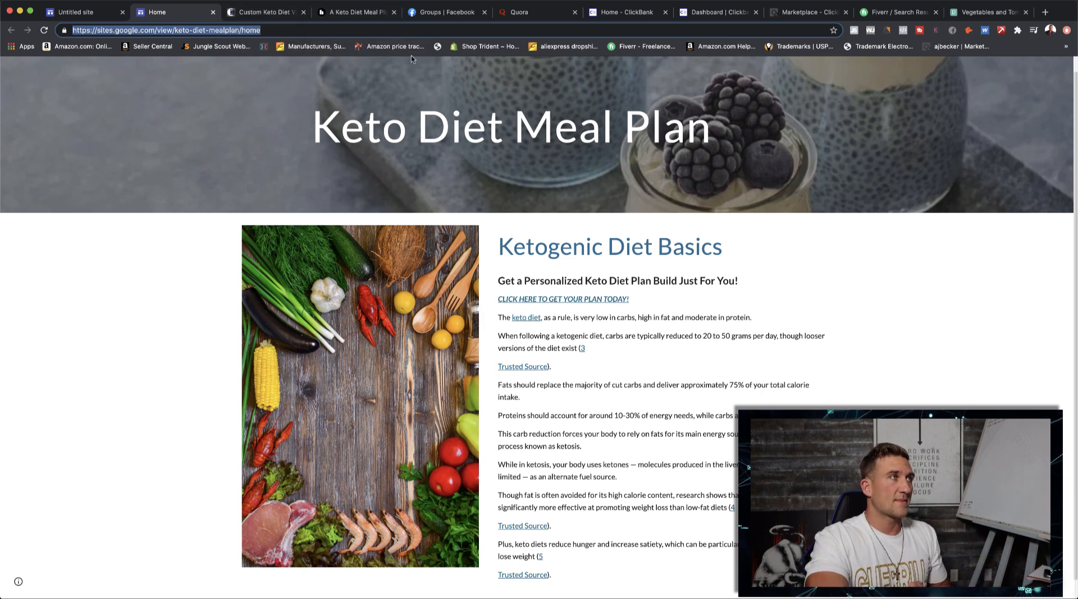
- Switch to Facebook Groups, search for "keto diet" and show all matching groups
left_click(443, 18)
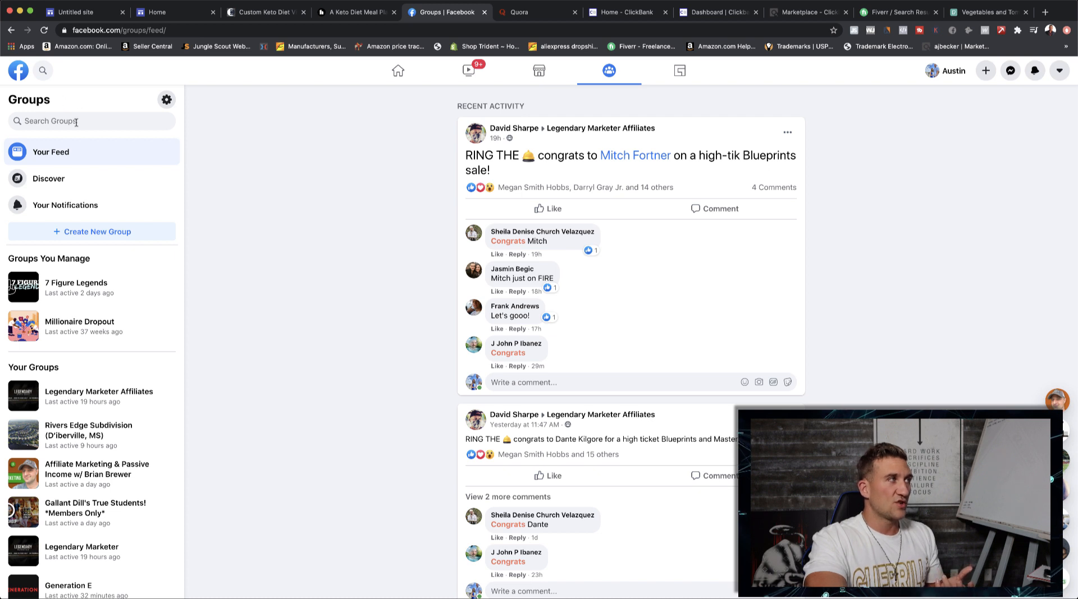
left_click(76, 122)
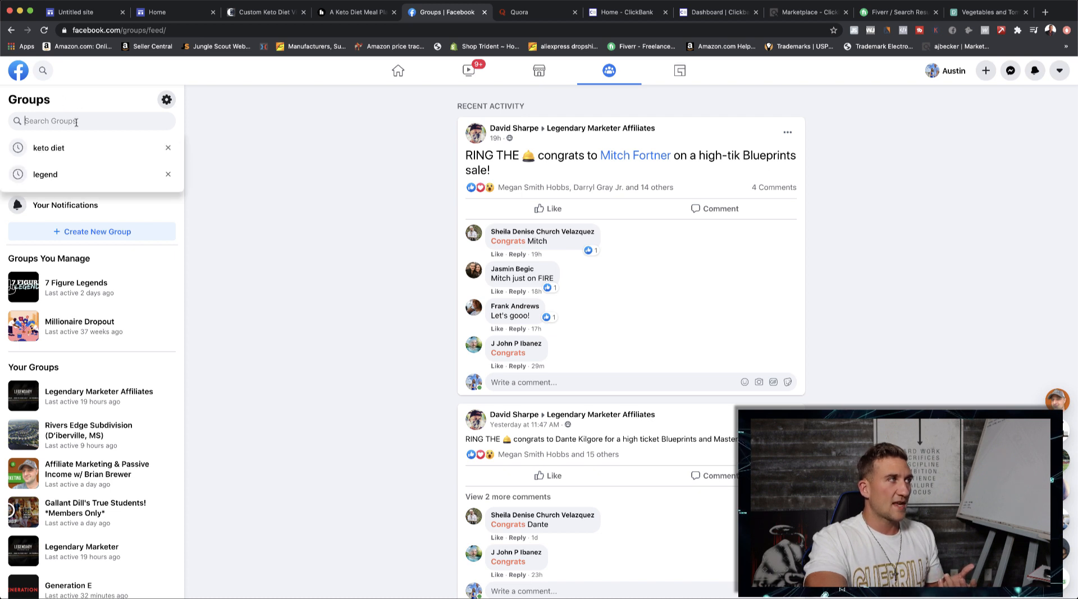
left_click(53, 148)
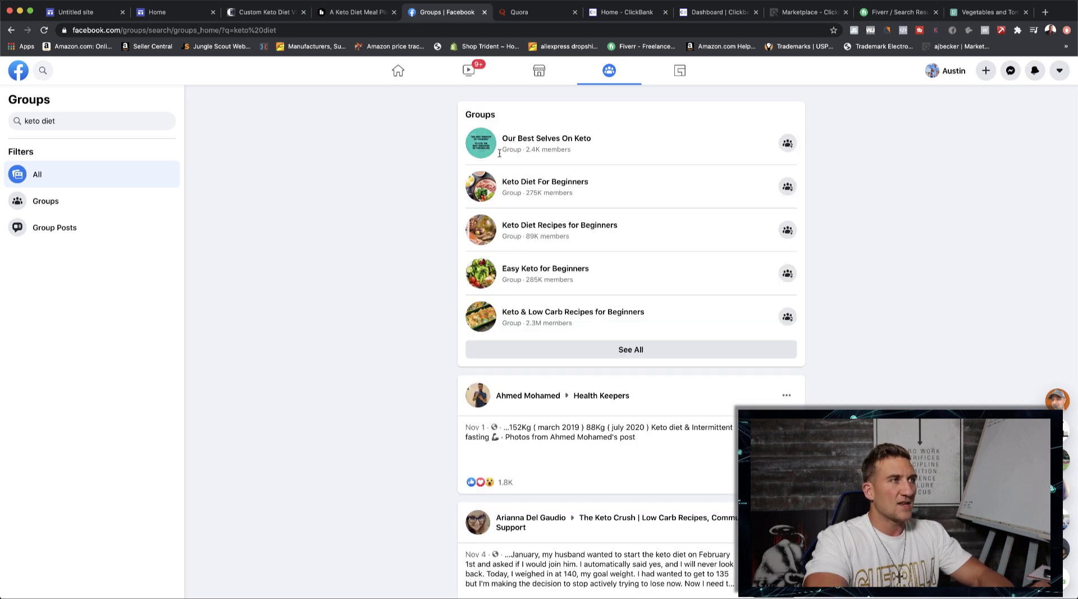
left_click(628, 352)
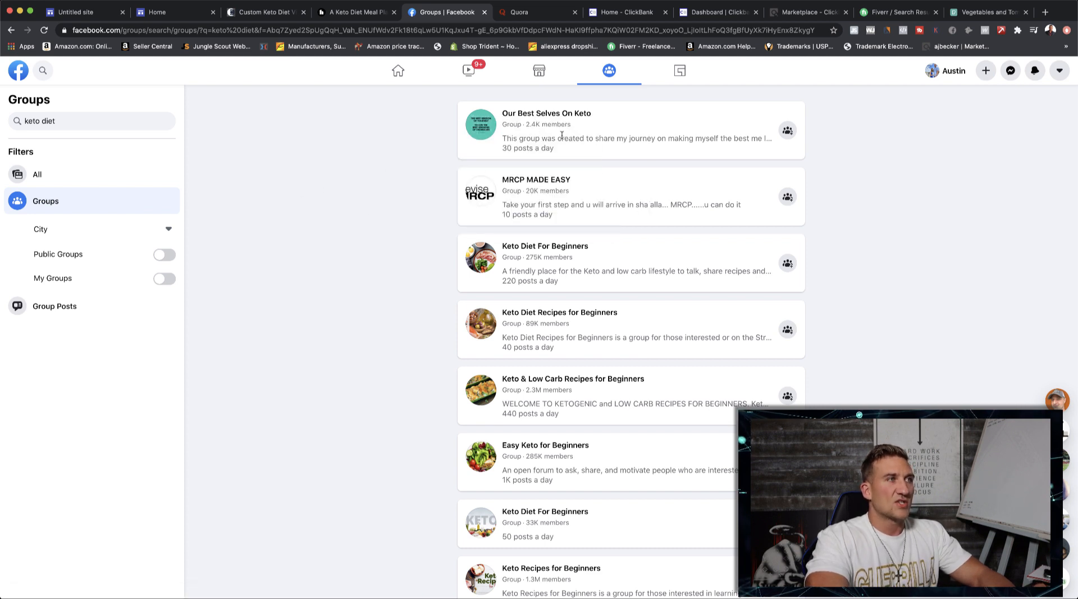
- Examine the description, members and activity of the 275K-member Keto Diet For Beginners group, and return to the group results
left_click(560, 248)
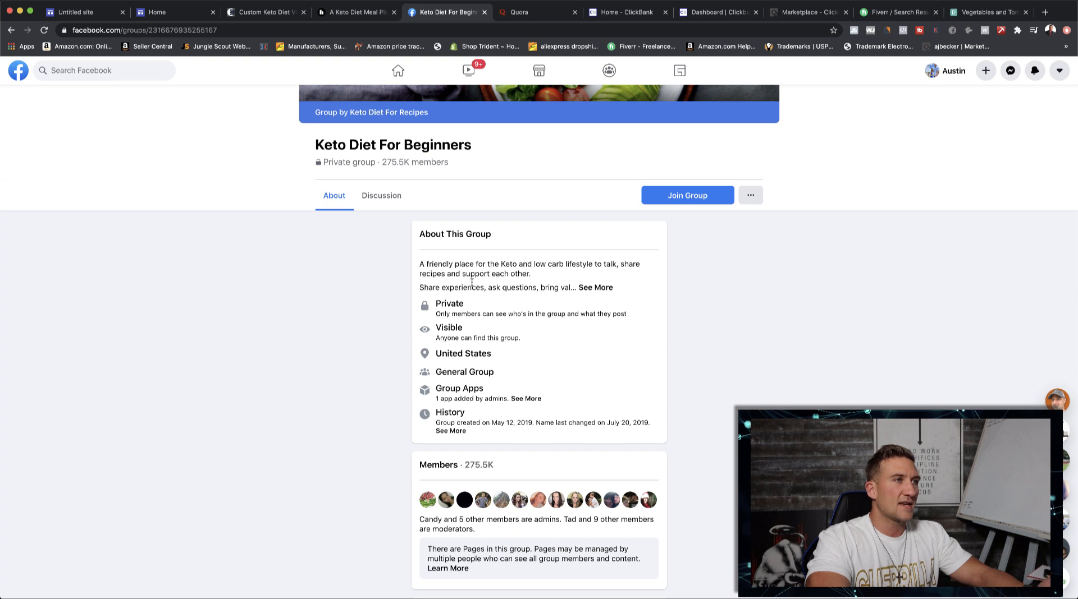
scroll(665, 257, "down", 3)
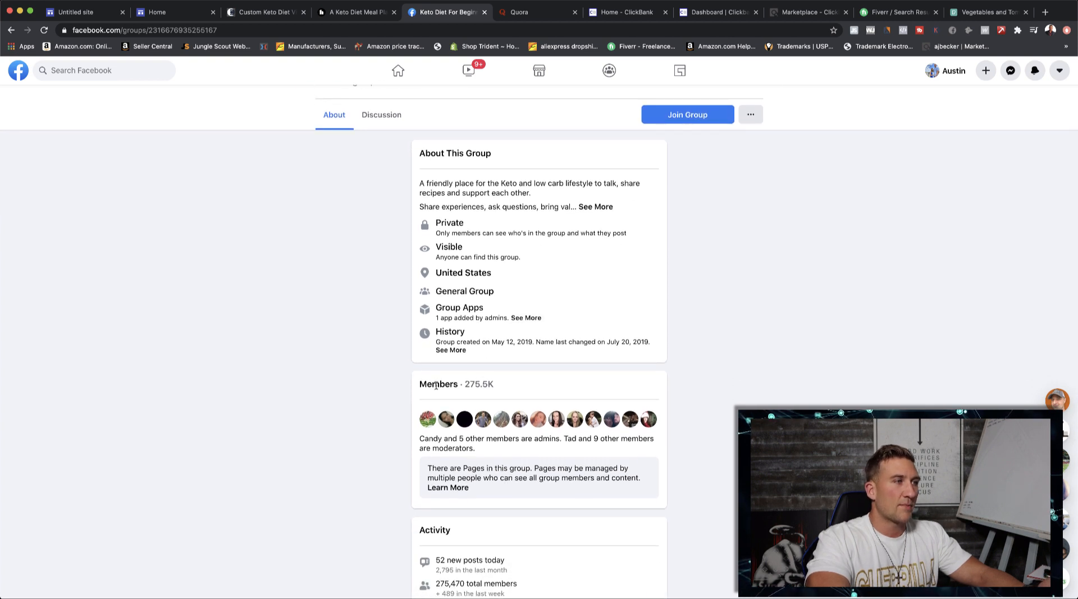
scroll(477, 401, "down", 2)
scroll(455, 390, "up", 1)
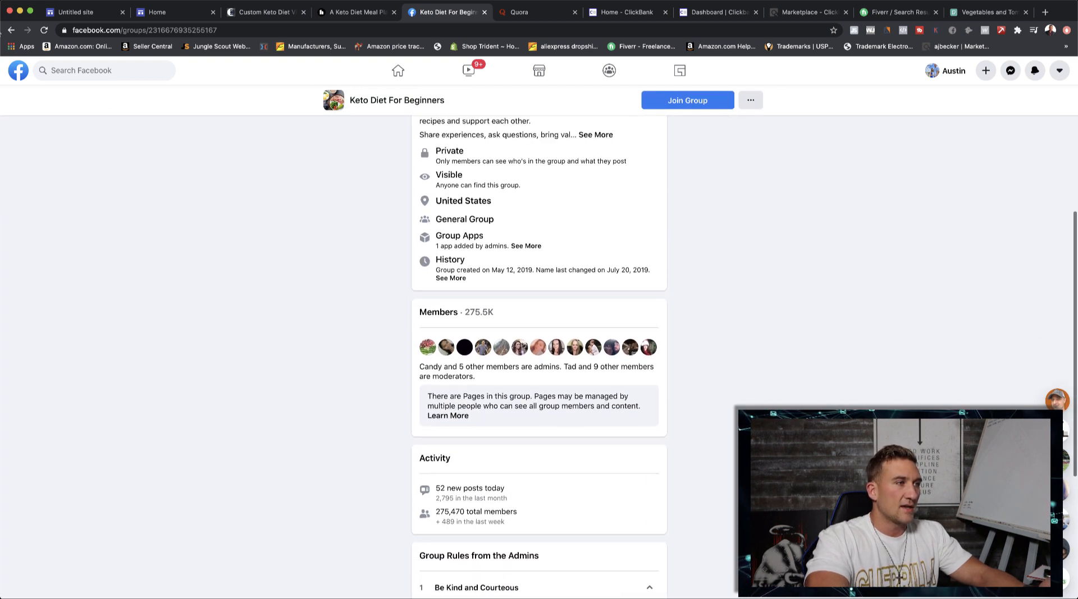
left_click(10, 30)
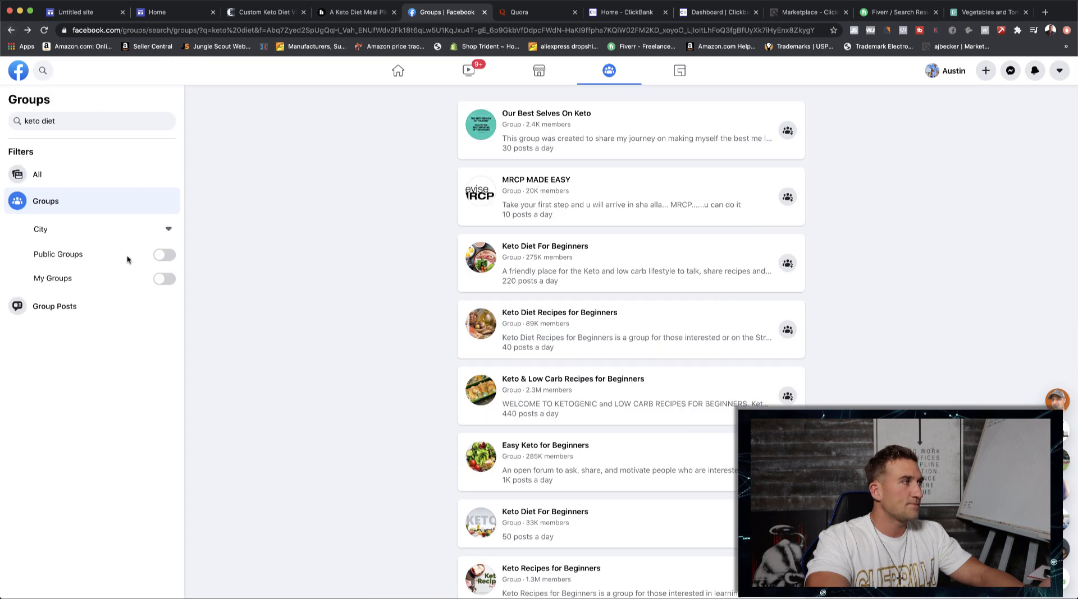
- Limit the group results to public groups and look through the discussion in Keto Meal Recipes Tips & Ideas
left_click(161, 256)
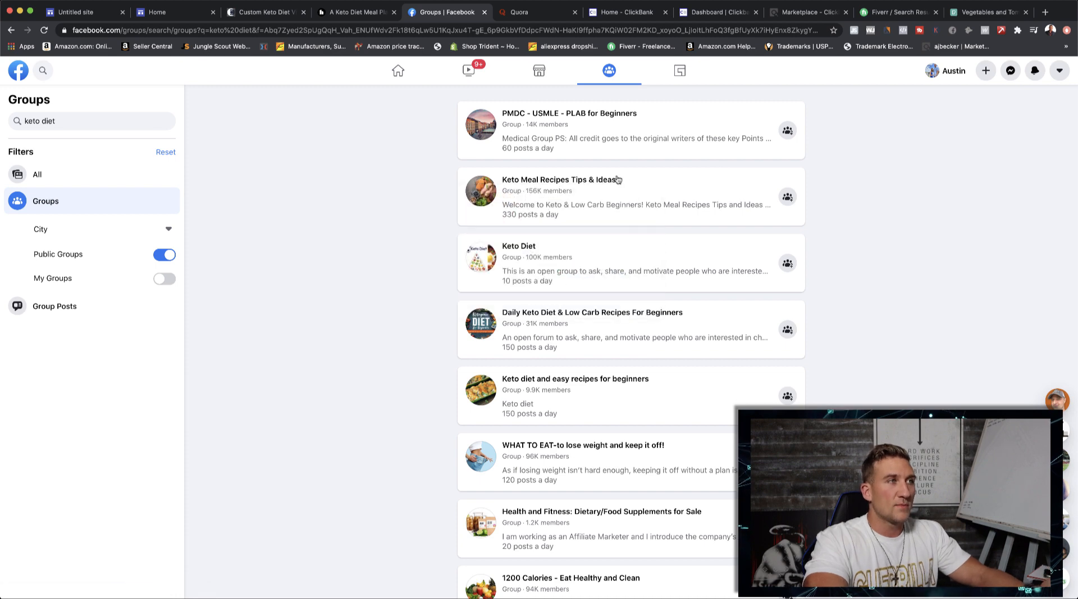
left_click(599, 180)
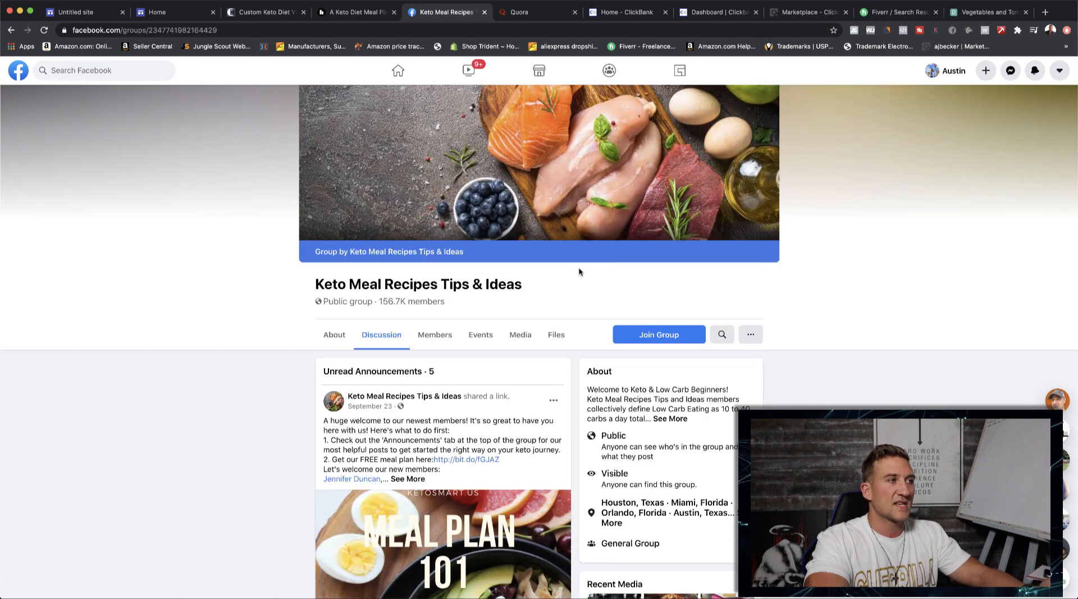
scroll(575, 288, "down", 2)
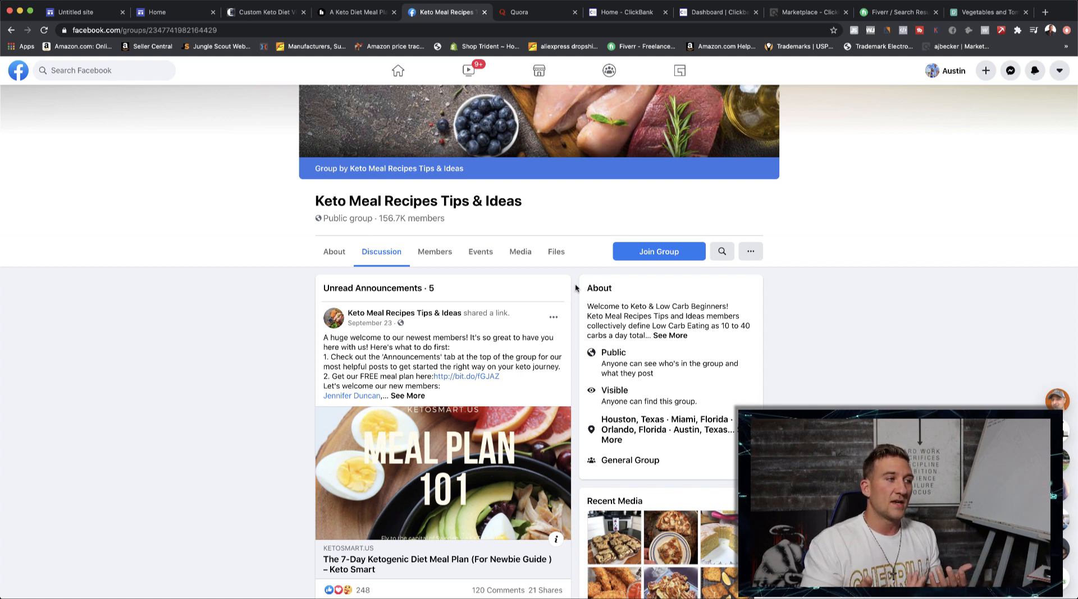
scroll(576, 288, "down", 3)
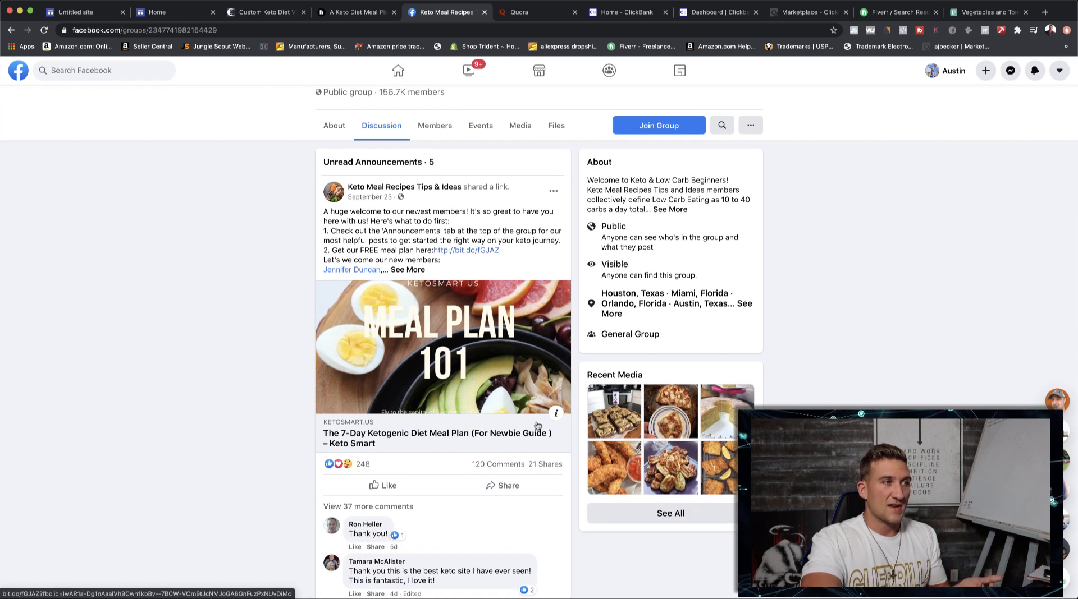
scroll(426, 441, "up", 2)
scroll(610, 358, "down", 3)
scroll(449, 224, "up", 3)
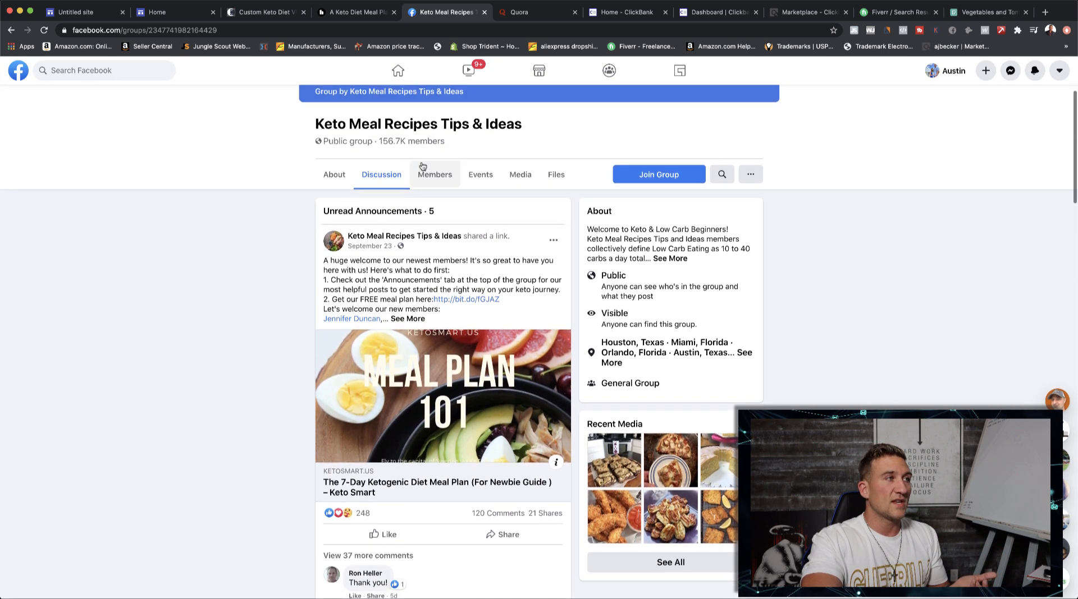
- Look through the members list of the Keto Meal Recipes Tips & Ideas group down to its newest members
left_click(440, 183)
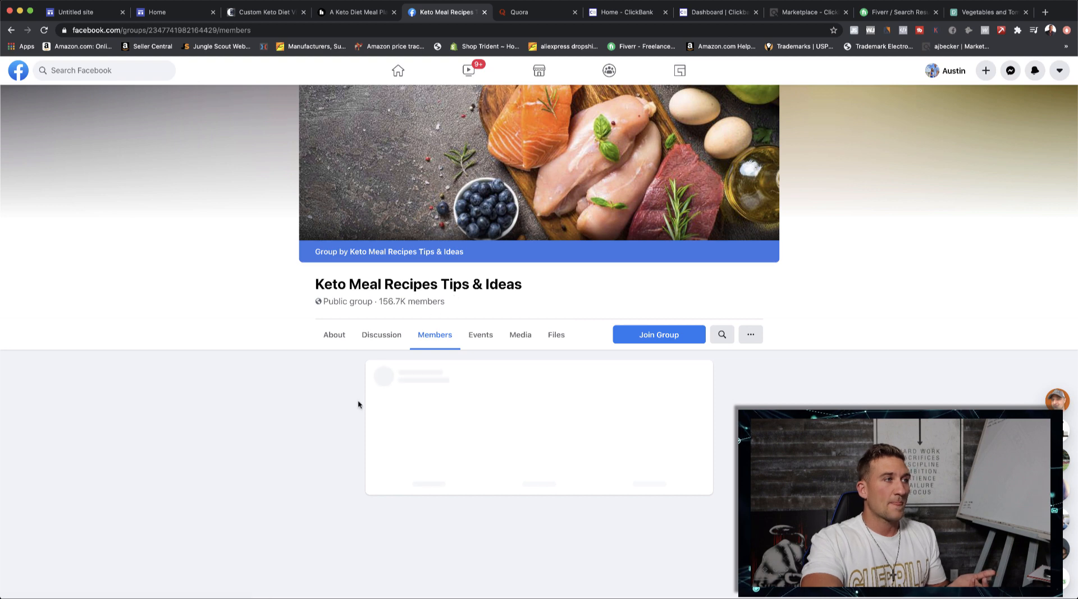
scroll(391, 413, "down", 6)
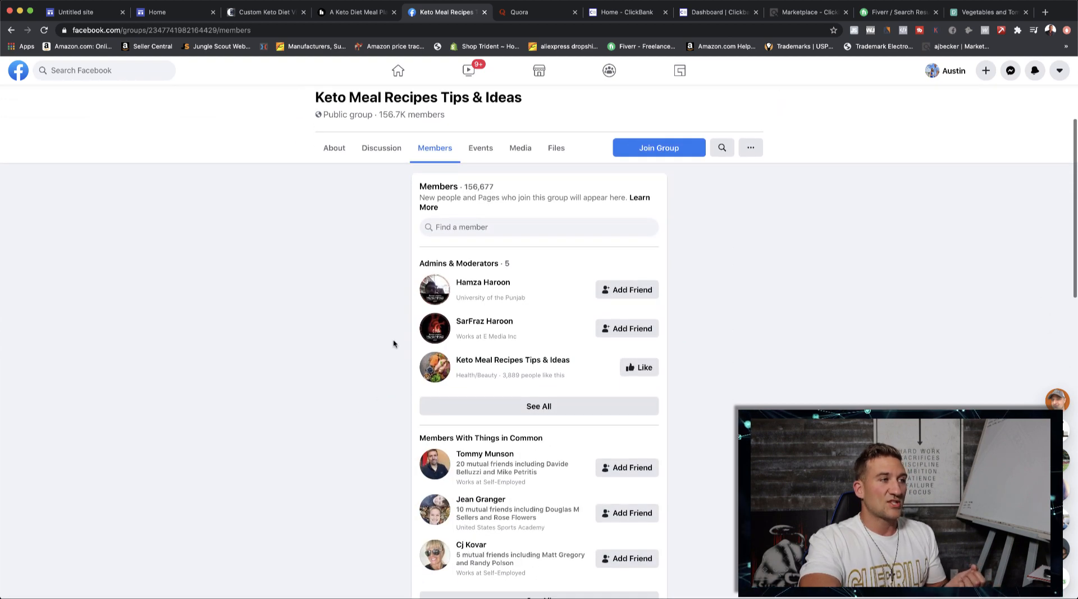
scroll(384, 377, "down", 7)
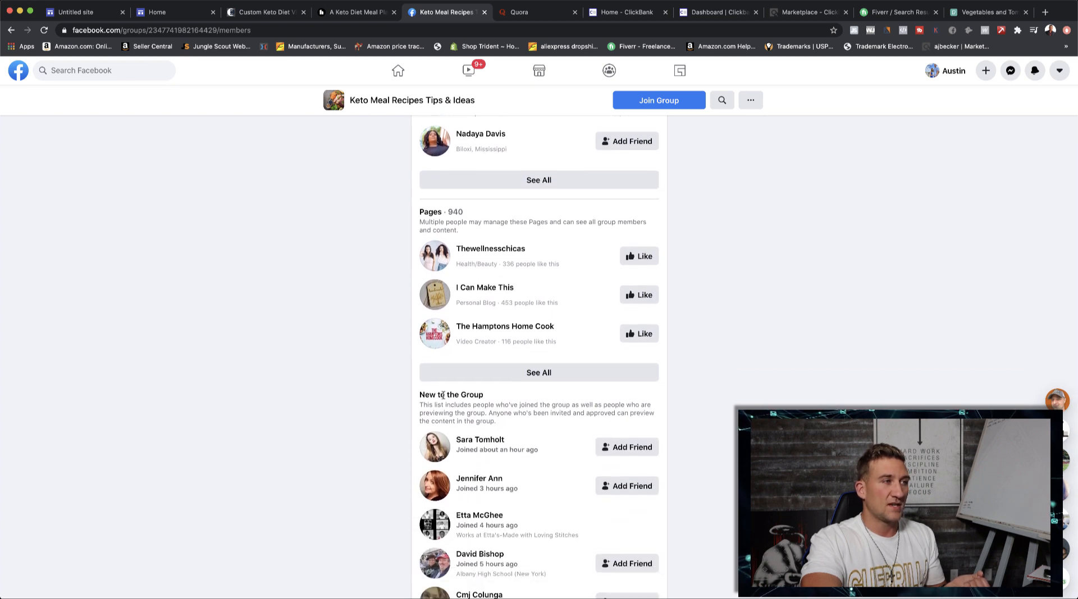
- Review the members new to the Keto Meal Recipes Tips & Ideas group and return to the beginning of its members list
scroll(455, 397, "down", 1)
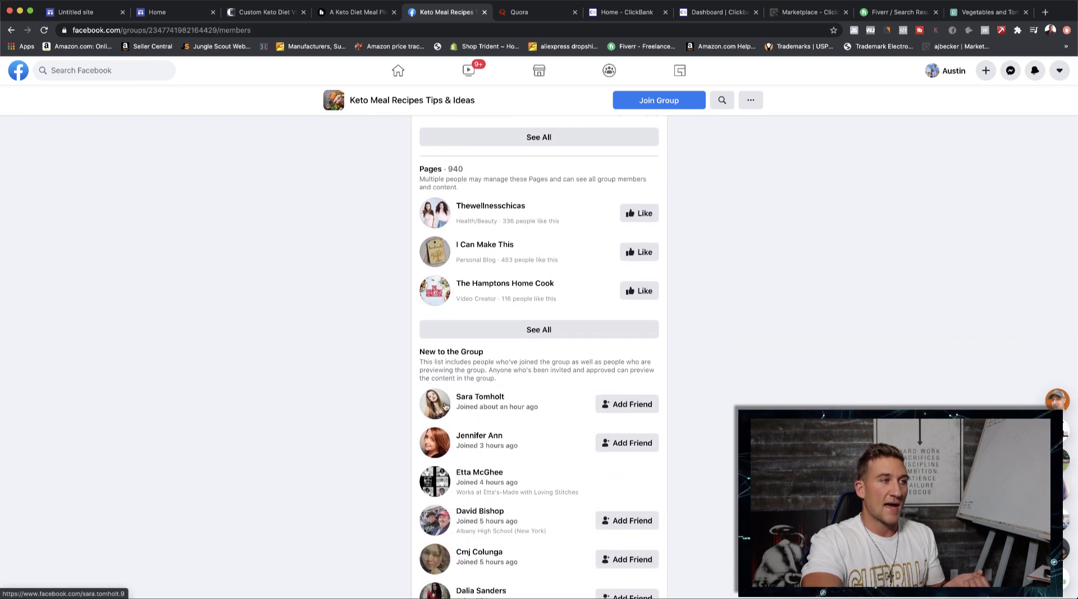
mouse_move(457, 398)
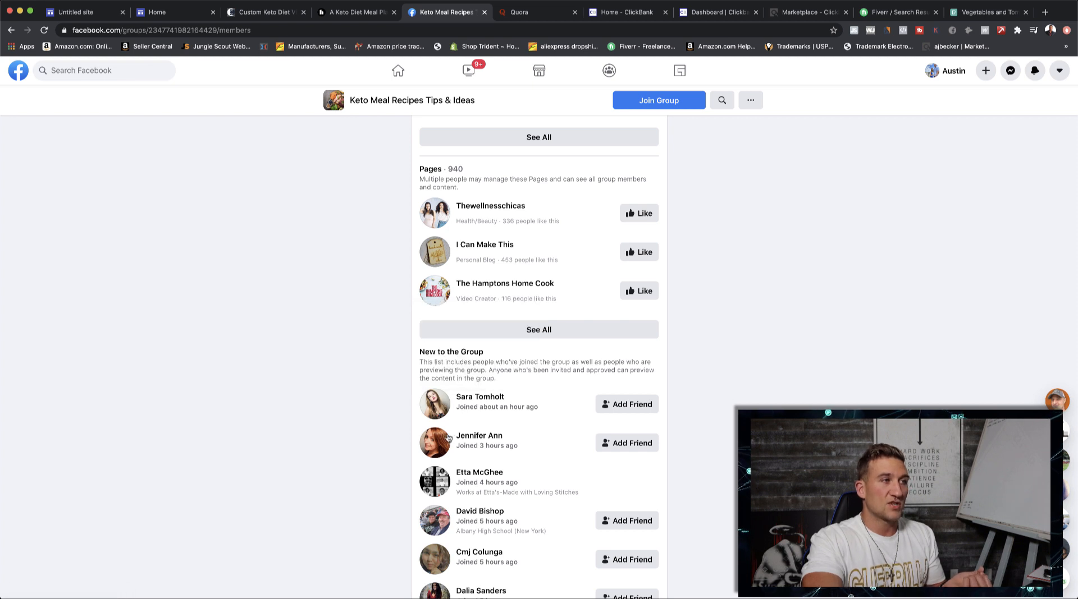
mouse_move(482, 411)
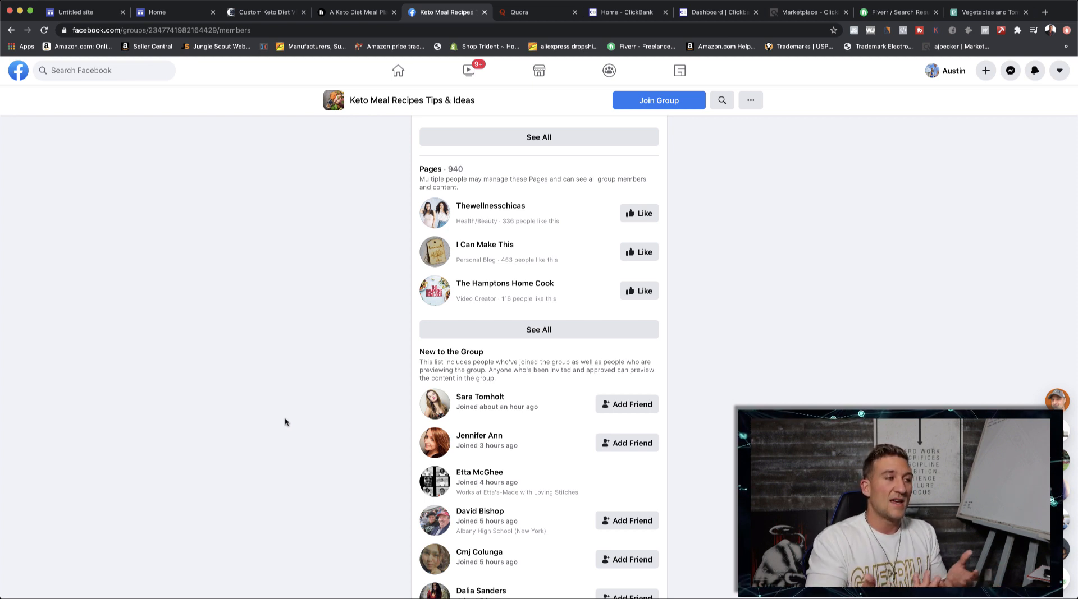
scroll(416, 243, "up", 11)
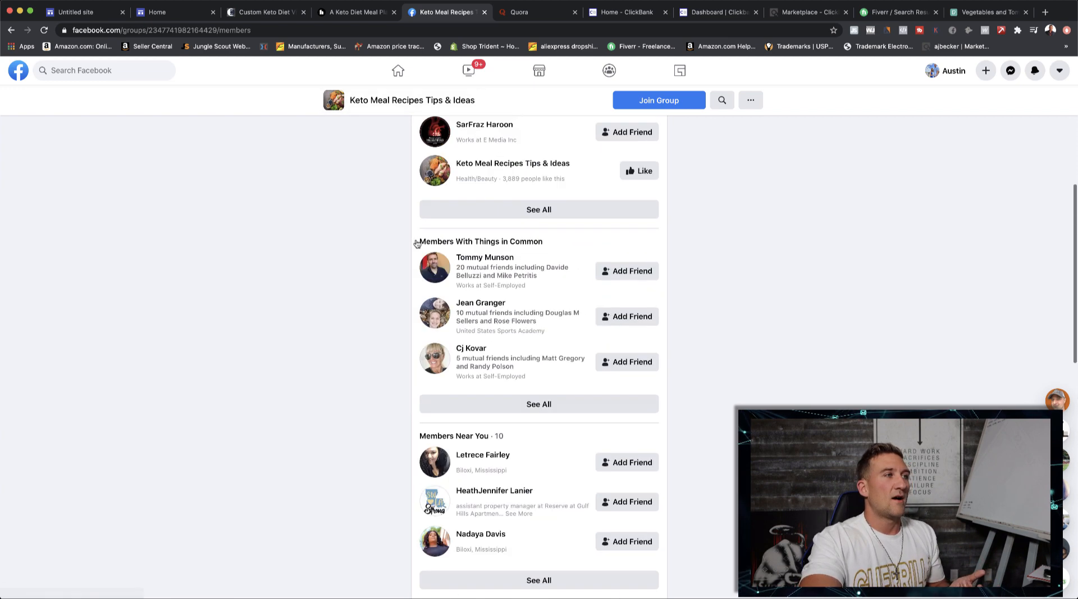
scroll(320, 223, "up", 2)
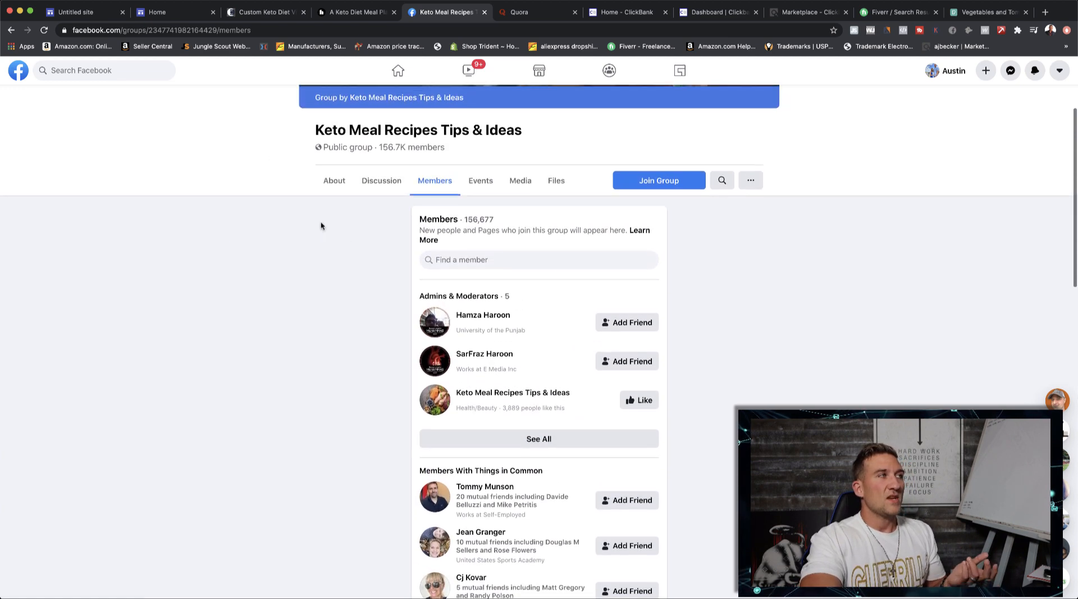
- Switch to Quora and search the whole site for "KETO DI"
left_click(518, 15)
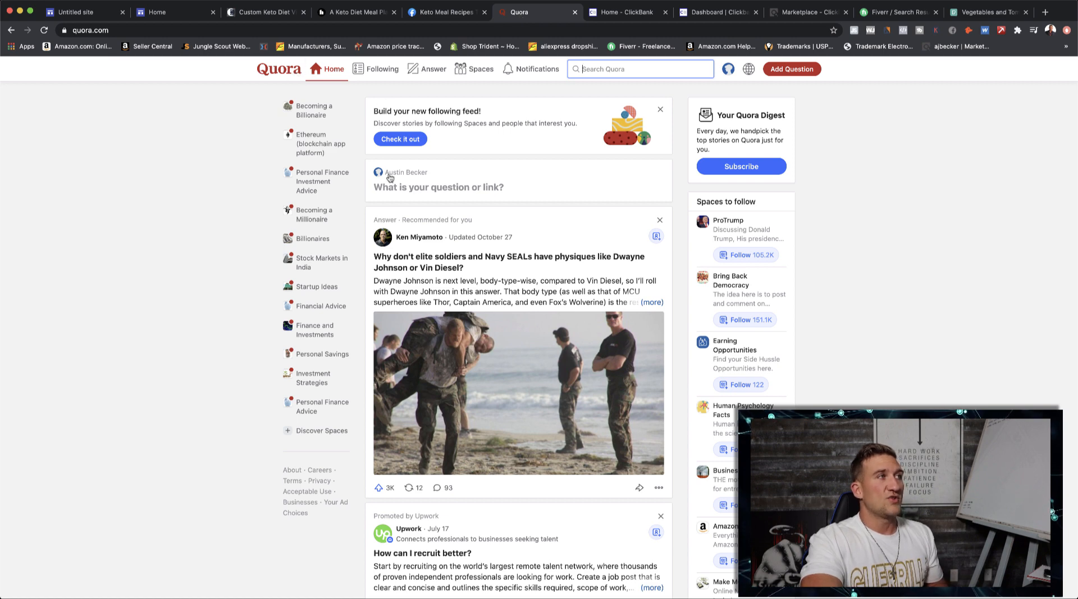
left_click(615, 70)
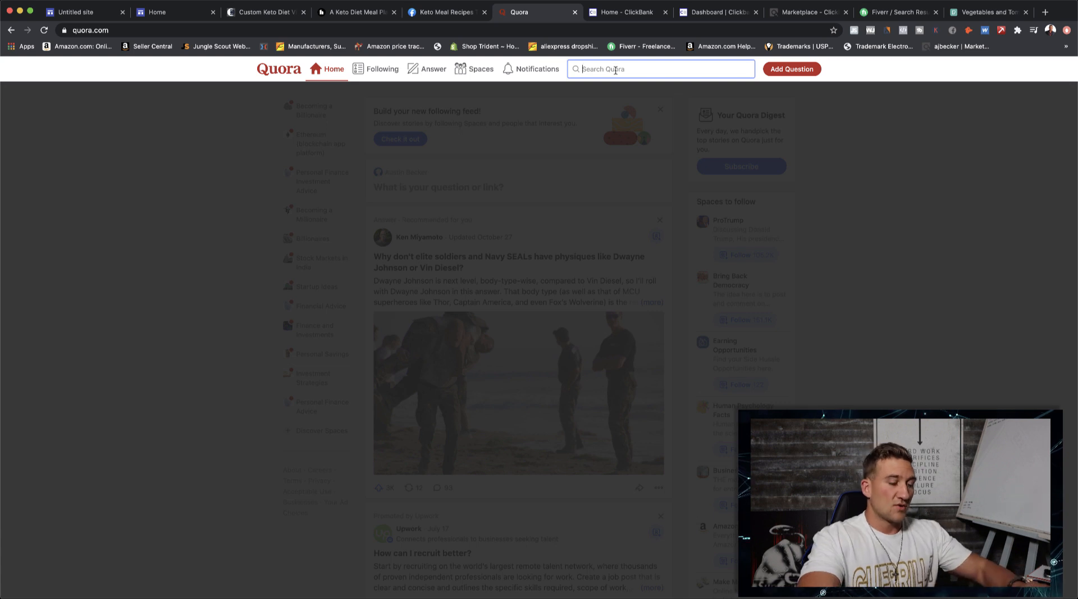
type("KETO DI")
left_click(614, 91)
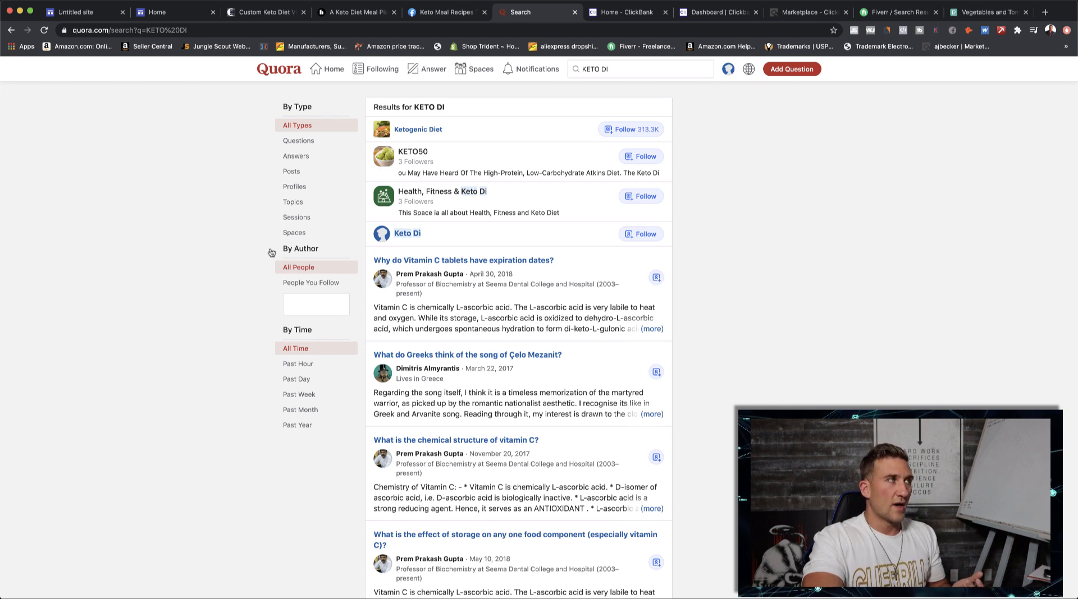
- Switch to the published Keto Diet Meal Plan site
left_click(169, 12)
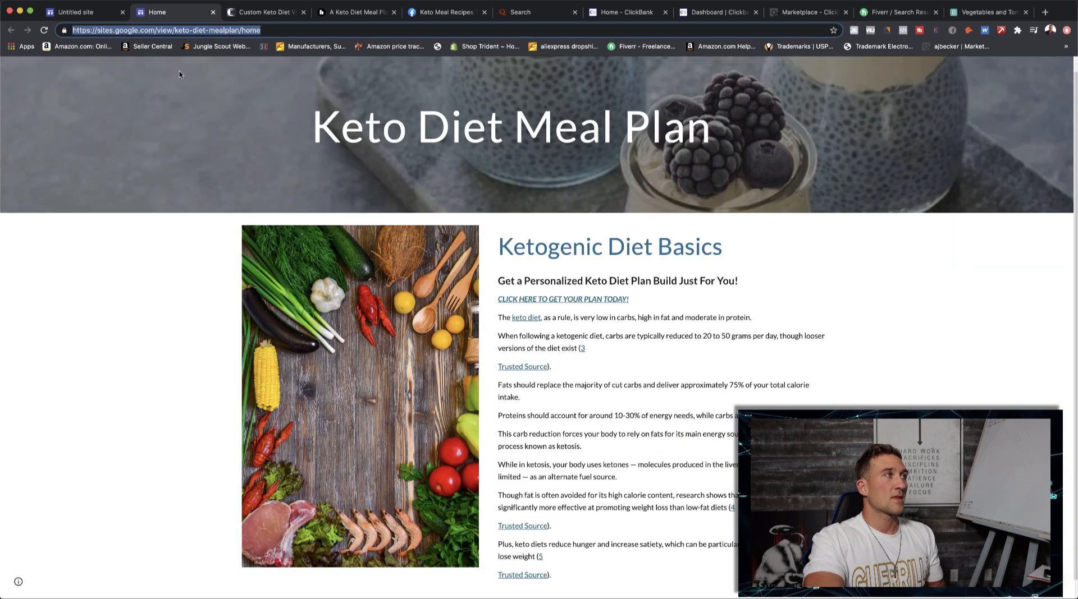